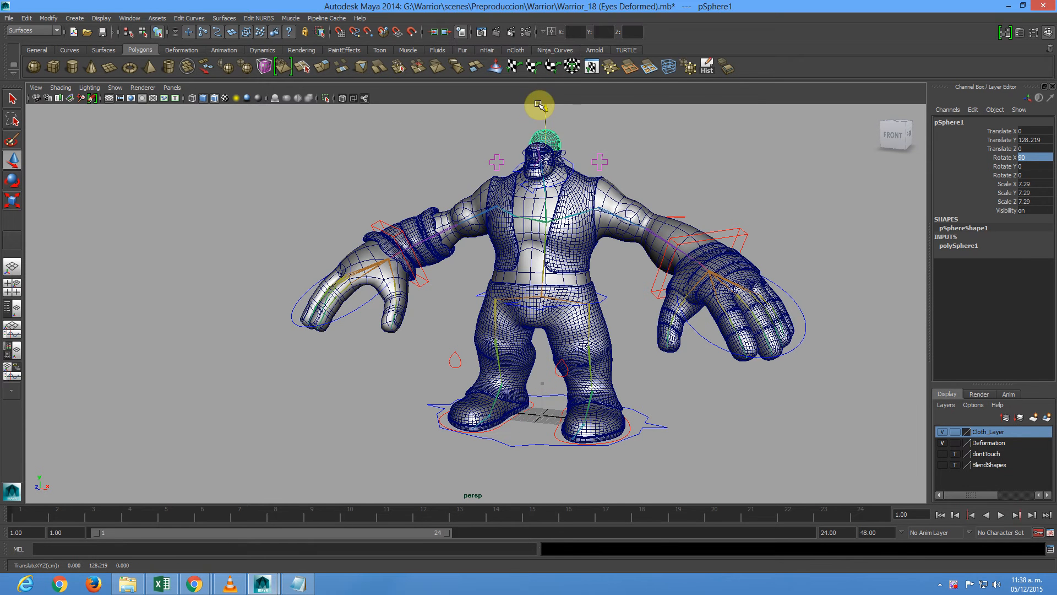
- Scale the polygon sphere at the character's head uniformly to about 4.33
key(f)
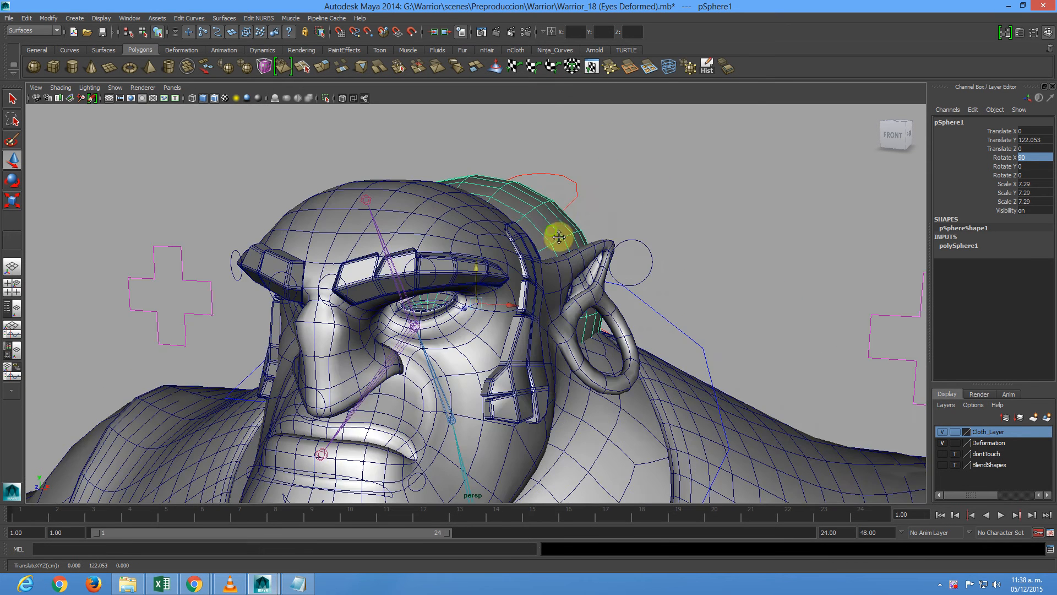
scroll(633, 226, up, 3)
alt+drag(596, 242, 603, 296)
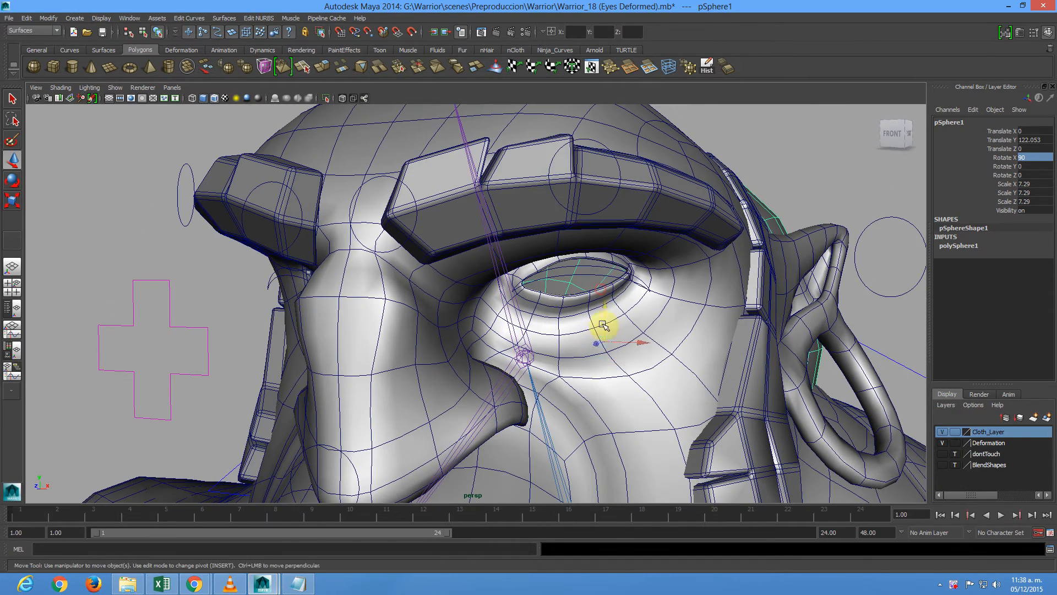
key(r)
drag(606, 343, 463, 247)
key(w)
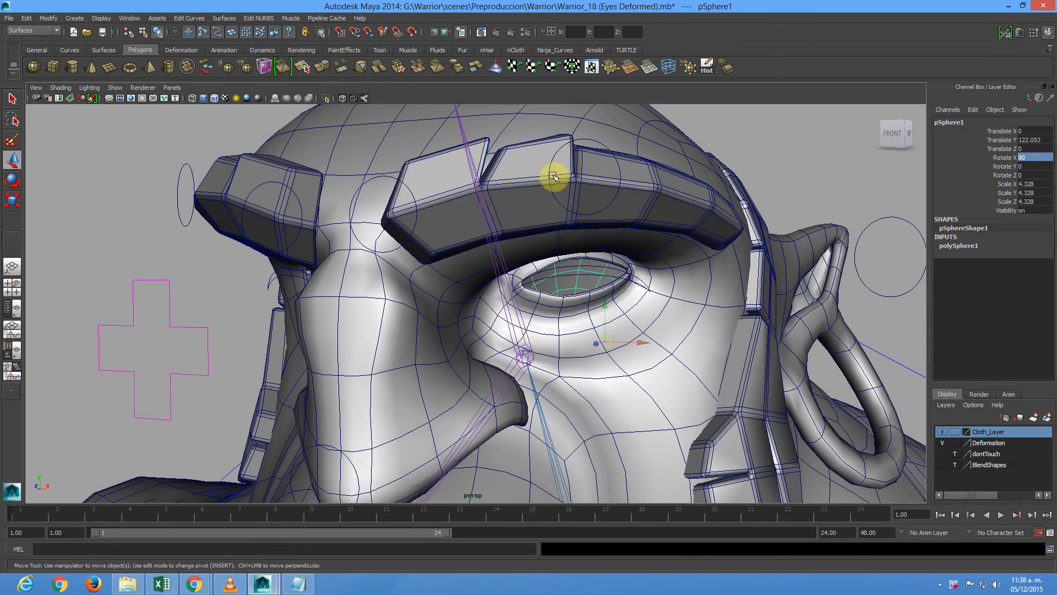
- Turn on X-ray shading and move the sphere inside the head to about Y 124.7, Z 10.8
click(345, 100)
alt+drag(585, 309, 394, 356)
alt+middle_drag(394, 357, 714, 334)
drag(745, 327, 404, 354)
drag(444, 306, 455, 208)
- Scale the sphere to about 3.22 and move it behind the character's left eye opening, about X 2.69, Y 124.35
key(r)
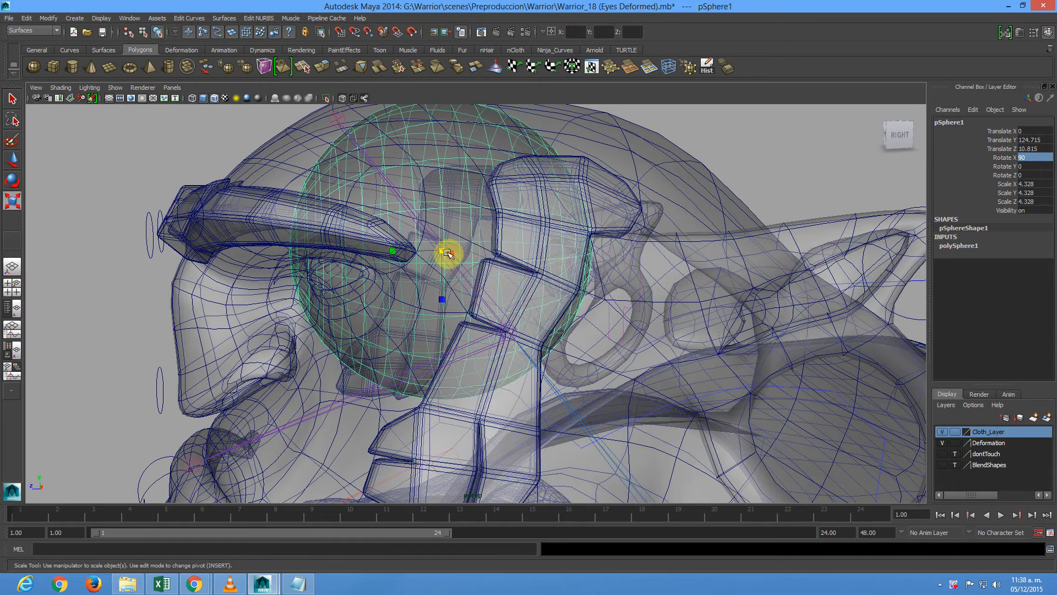
alt+drag(462, 251, 576, 263)
key(w)
alt+drag(614, 231, 703, 222)
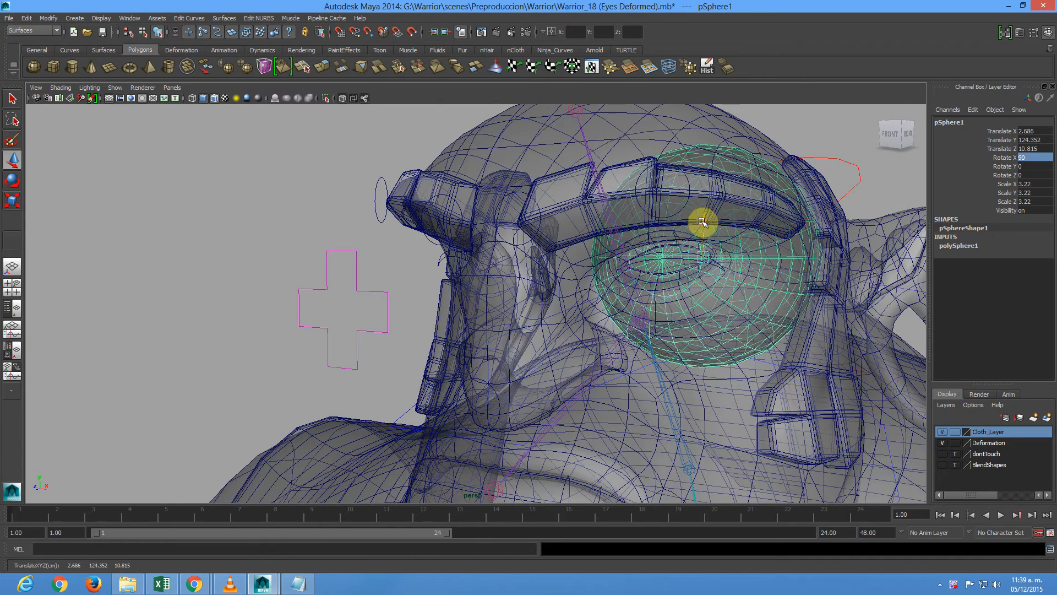
alt+middle_drag(698, 217, 471, 265)
- Turn off X-ray shading and shift the eye sphere sideways to about X 2.37
click(344, 100)
alt+drag(437, 230, 463, 274)
click(504, 306)
alt+right_drag(462, 274, 590, 326)
alt+drag(590, 326, 540, 323)
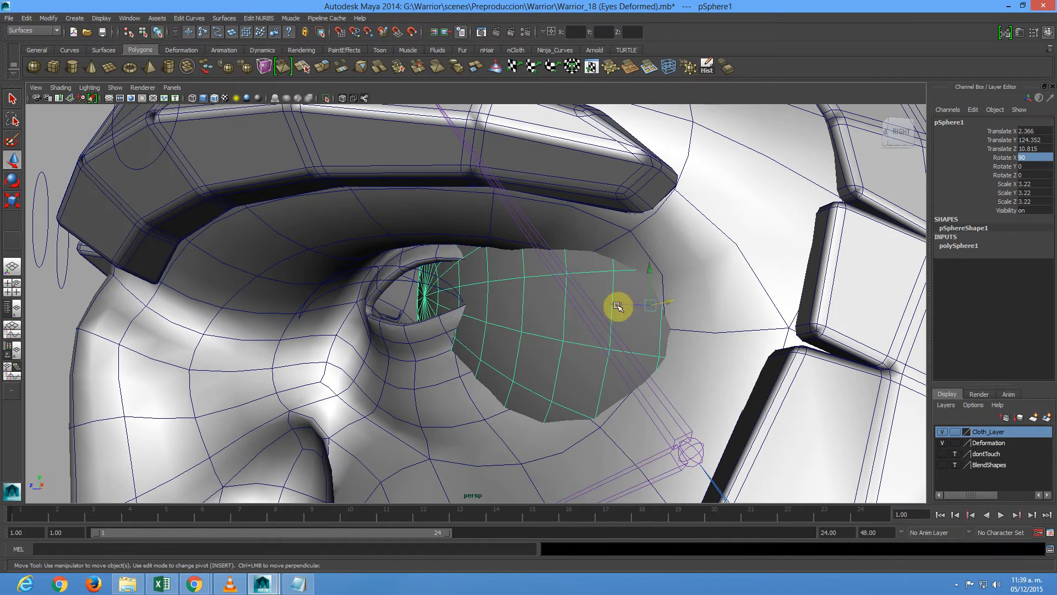
- Scale the eye sphere to about 2.46 and move it in the socket to about X 2.60, Y 124.20, Z 12.21
drag(603, 301, 549, 307)
key(r)
key(w)
alt+drag(687, 310, 566, 311)
alt+drag(641, 275, 597, 297)
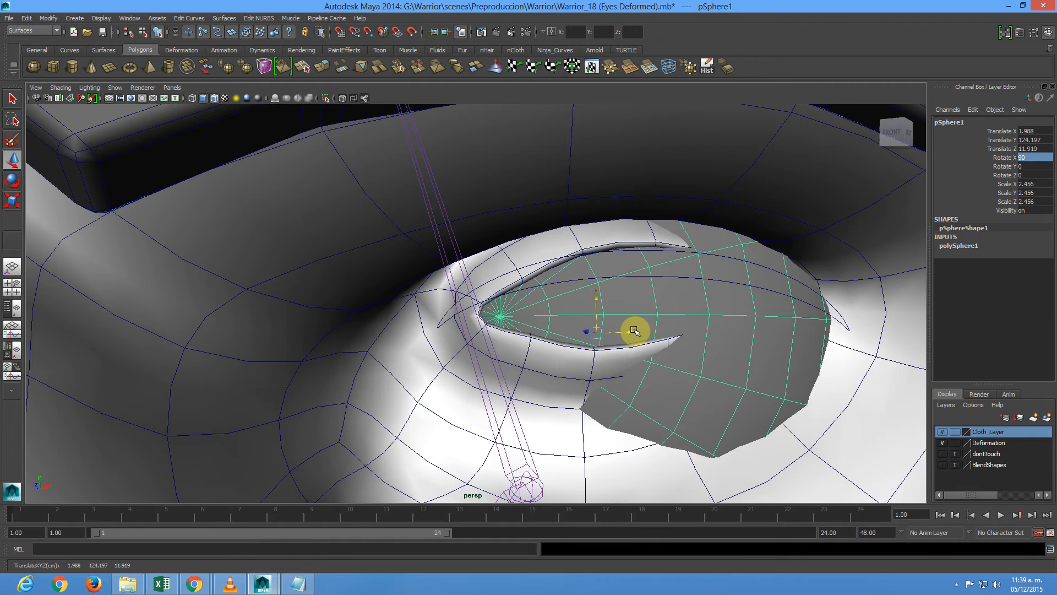
drag(657, 332, 695, 359)
alt+drag(564, 373, 727, 311)
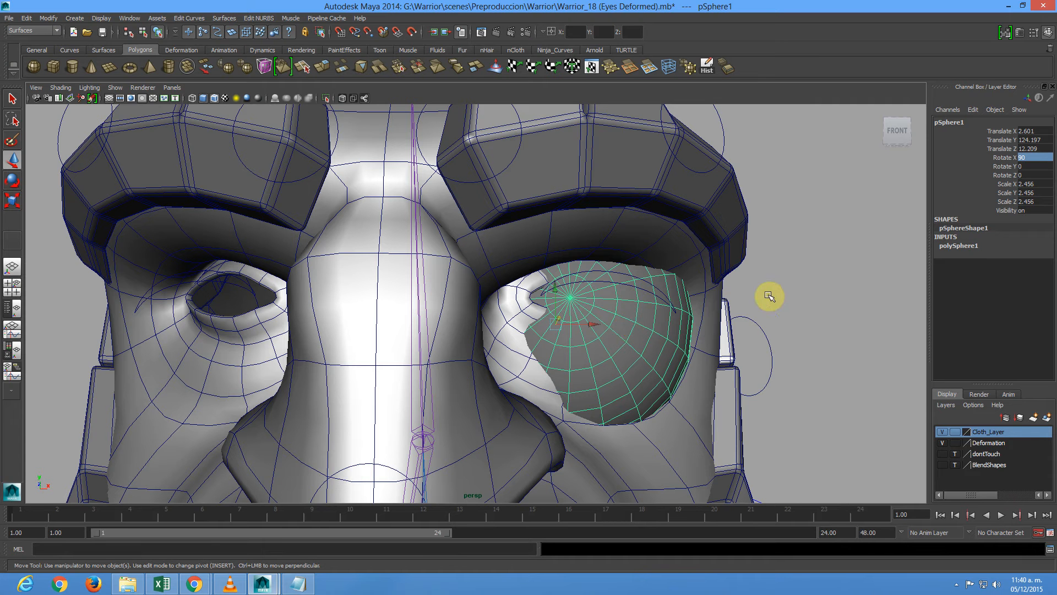
- Freeze the eyeball's transformations and delete its construction history
click(50, 17)
click(72, 56)
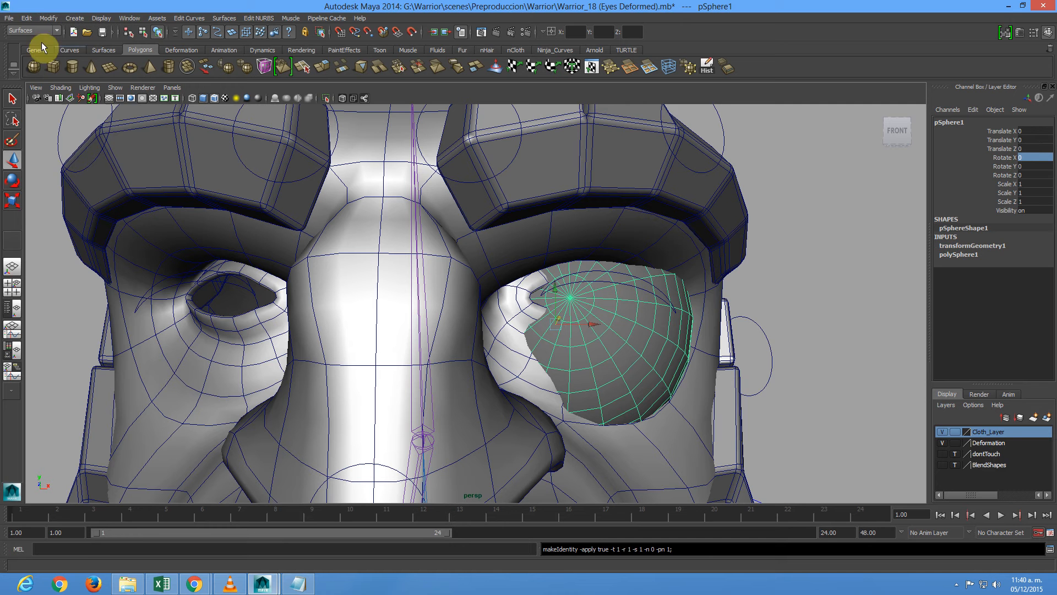
click(26, 18)
mouse_move(83, 132)
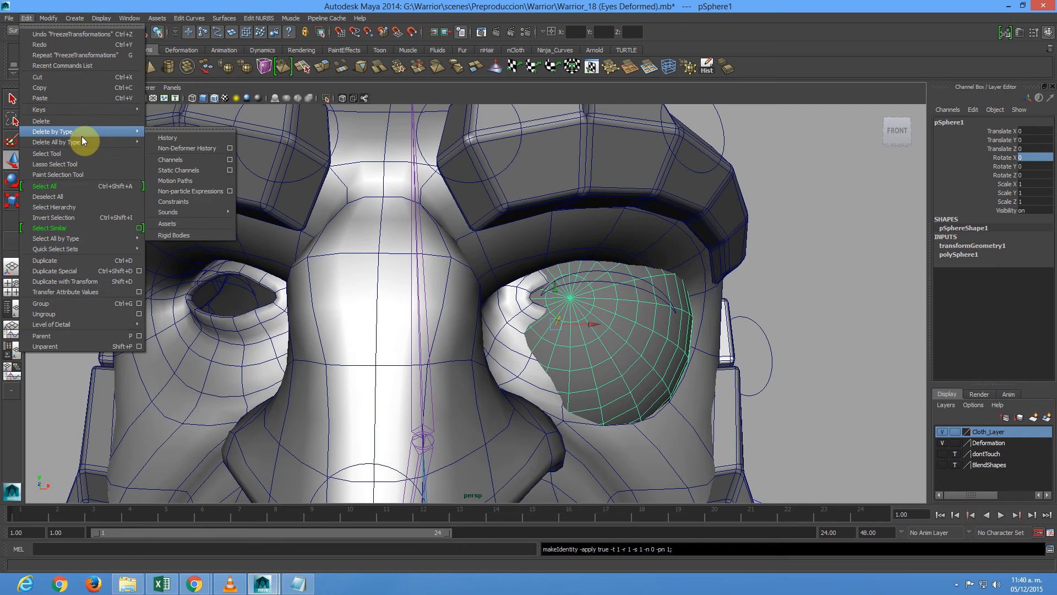
click(159, 137)
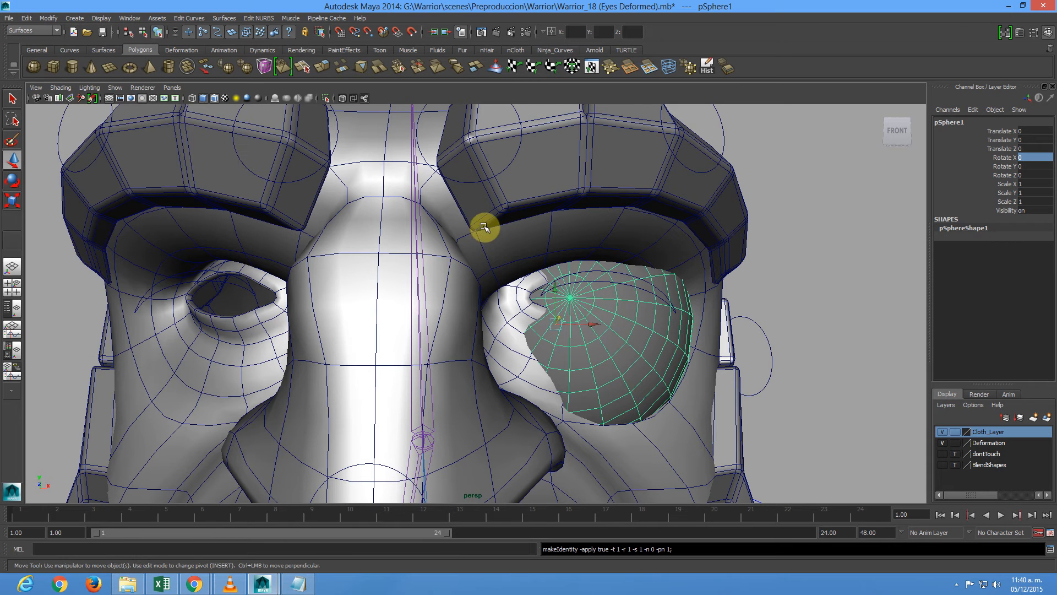
- Group the eyeball and mirror a duplicate into the other eye socket with Scale X -1
key(ctrl+g)
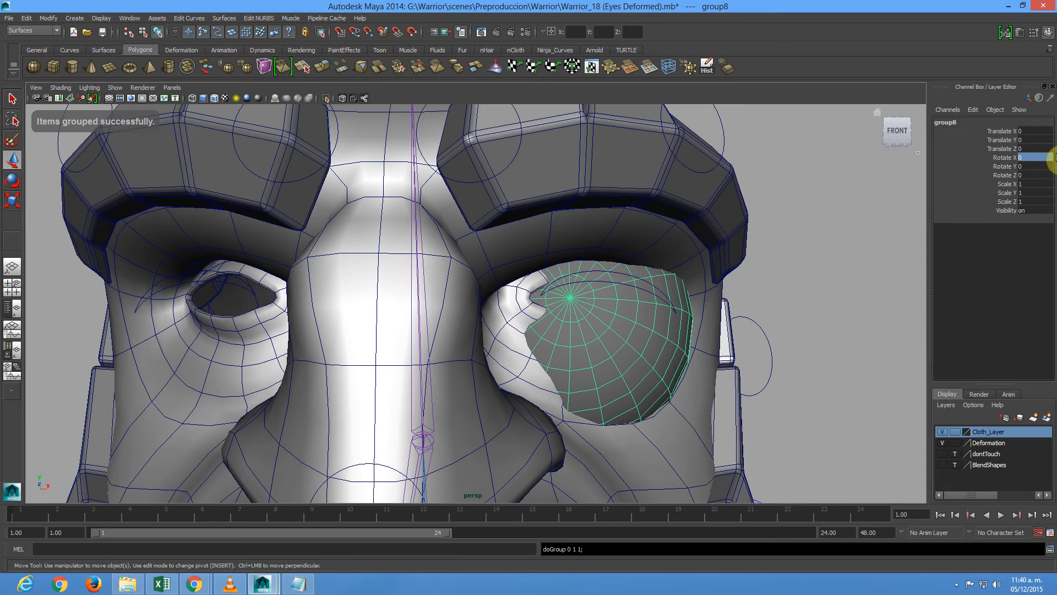
text(-1)
key(Return)
click(191, 324)
- Add the body mesh to a new display layer and set that layer to reference mode
click(142, 341)
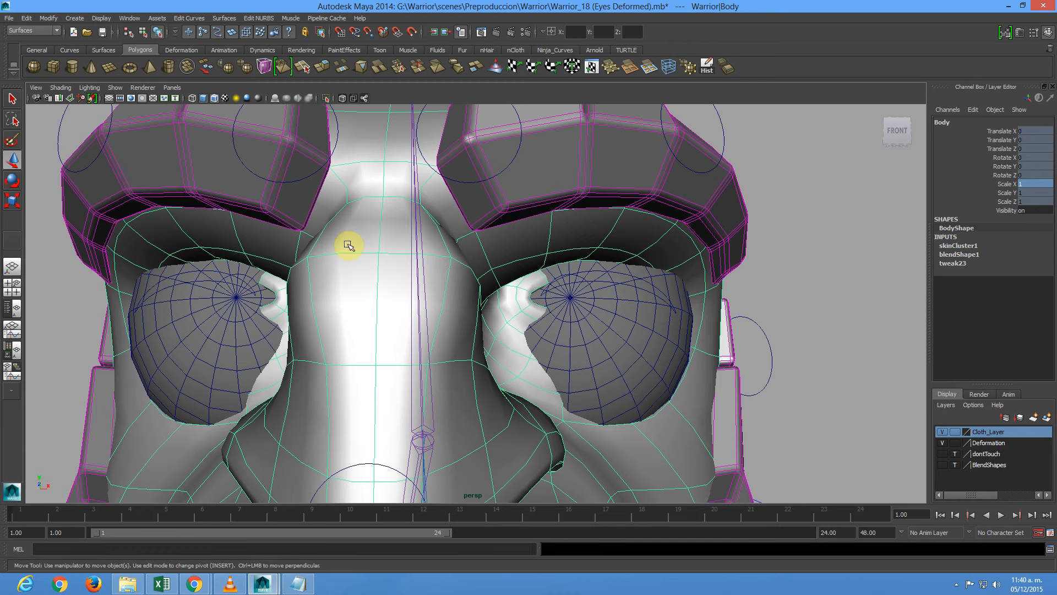
click(1046, 419)
click(956, 434)
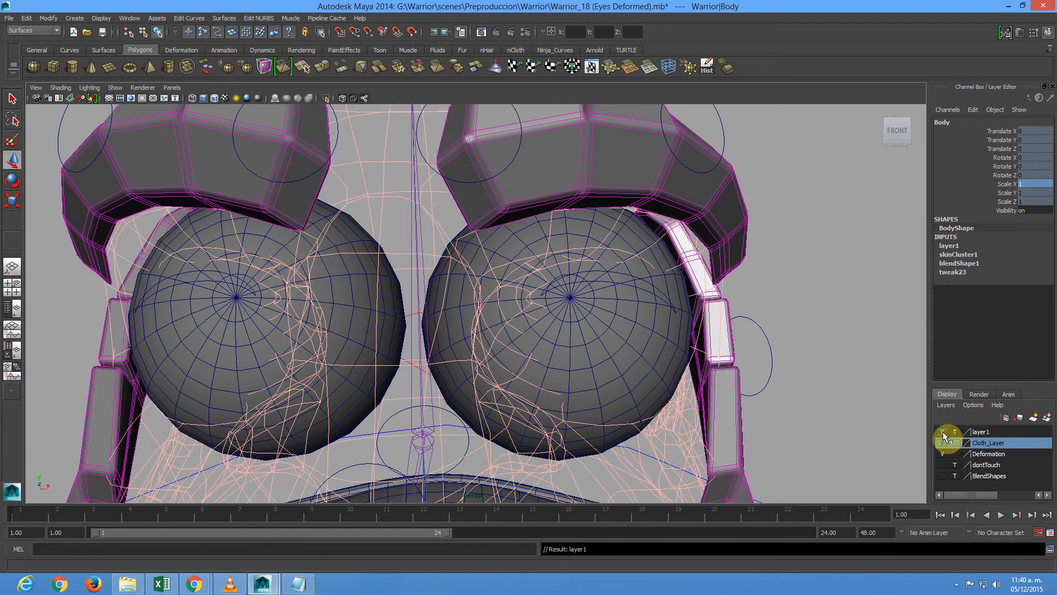
click(198, 361)
click(201, 364)
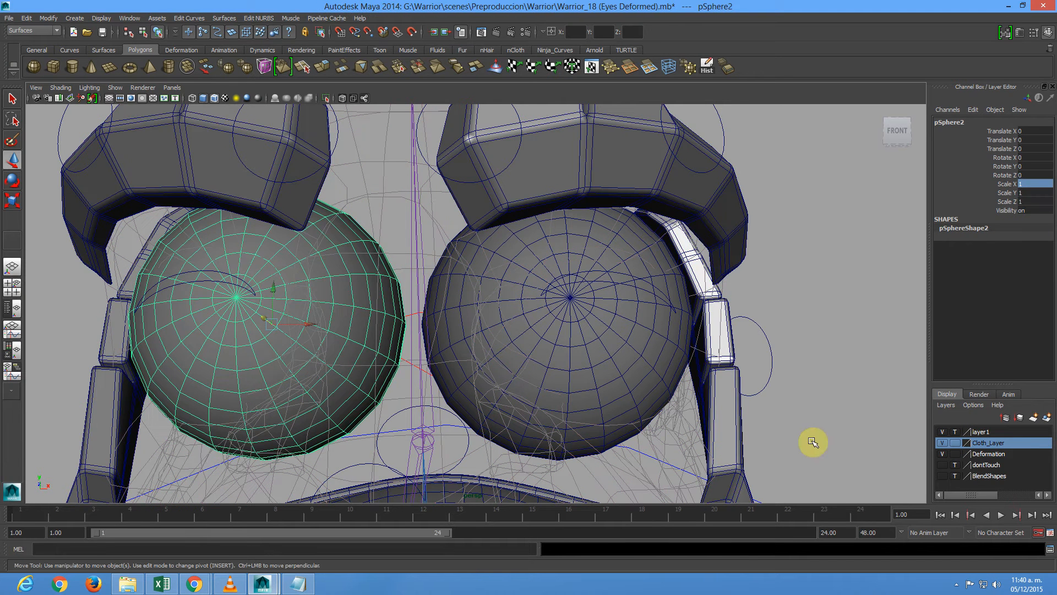
click(957, 433)
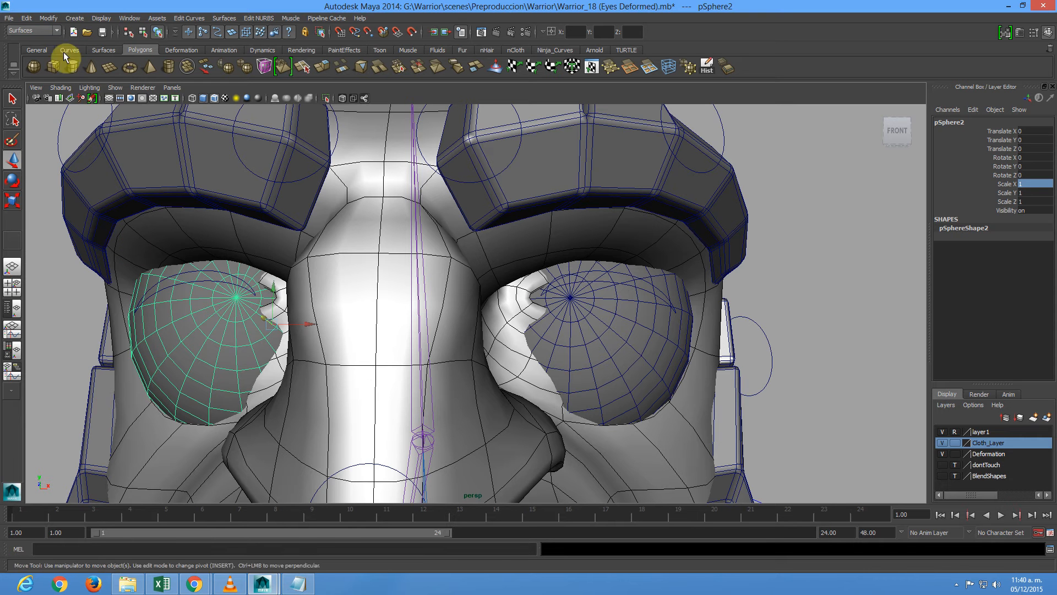
- Unparent the mirrored eyeball from its group
click(48, 20)
mouse_move(27, 18)
click(54, 348)
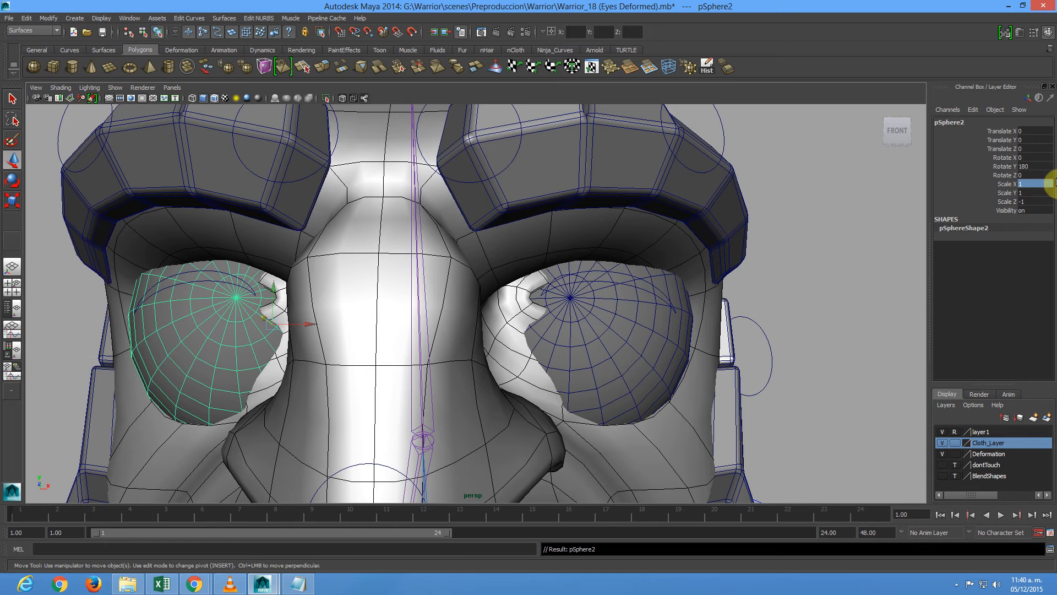
- Freeze the mirrored eyeball's transformations and delete its history
click(26, 18)
mouse_move(49, 18)
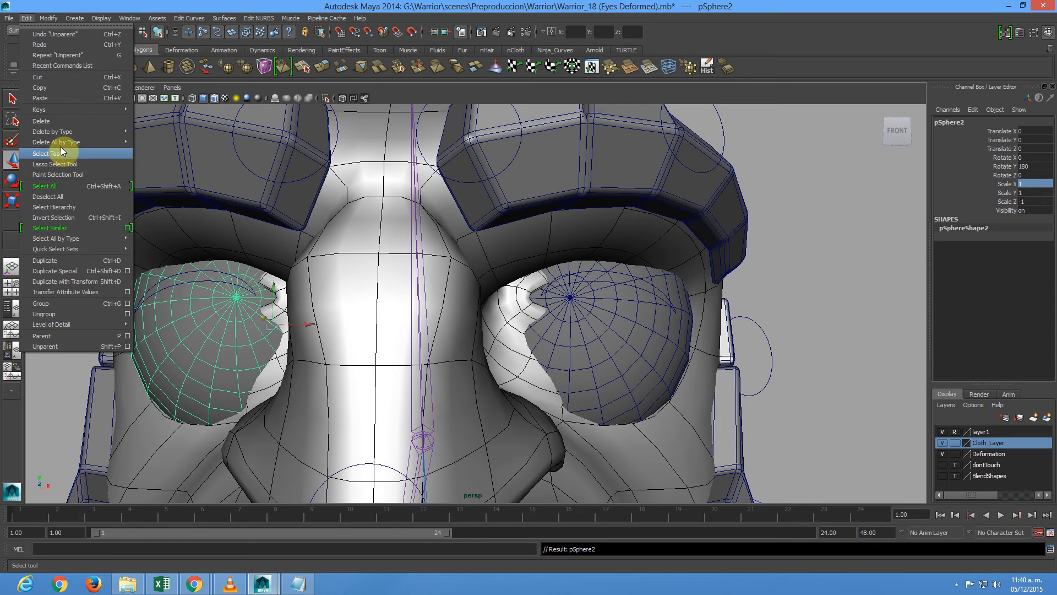
mouse_move(68, 131)
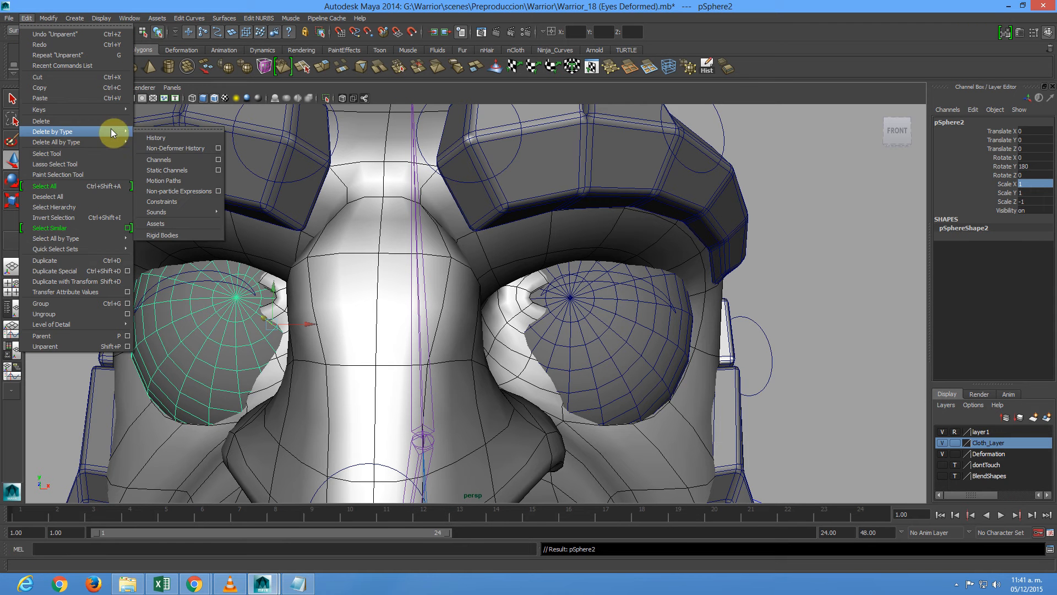
click(69, 55)
click(26, 19)
click(161, 137)
- Check the original eyeball's parent by stepping up and down its hierarchy
click(683, 338)
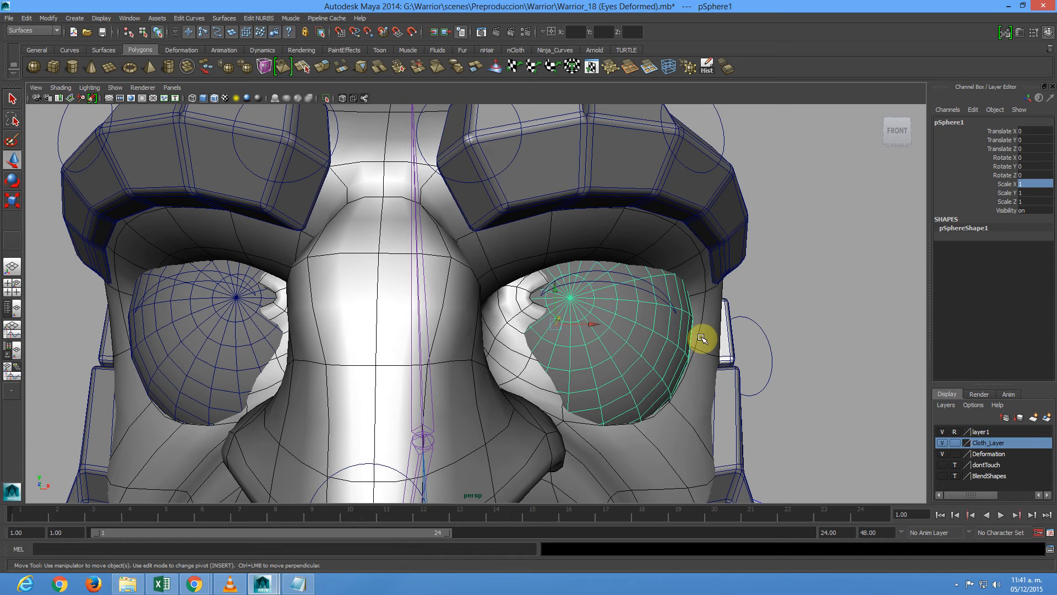
key(Up)
key(Down)
click(880, 299)
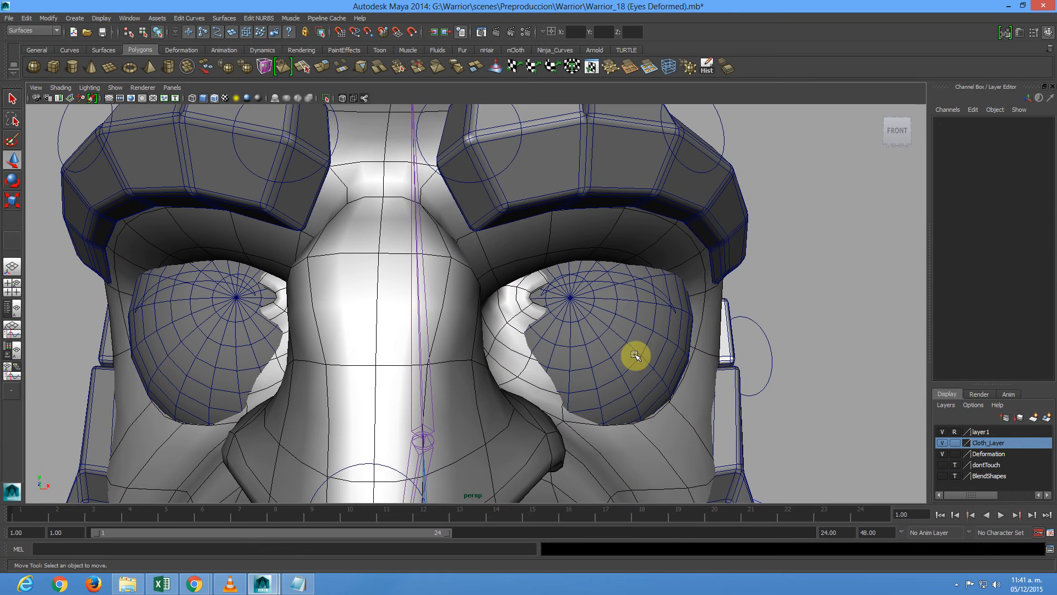
- Assign a new Surface Shader material to the original eyeball
click(655, 349)
alt+drag(502, 342, 523, 338)
alt+drag(606, 334, 642, 363)
right_click(632, 358)
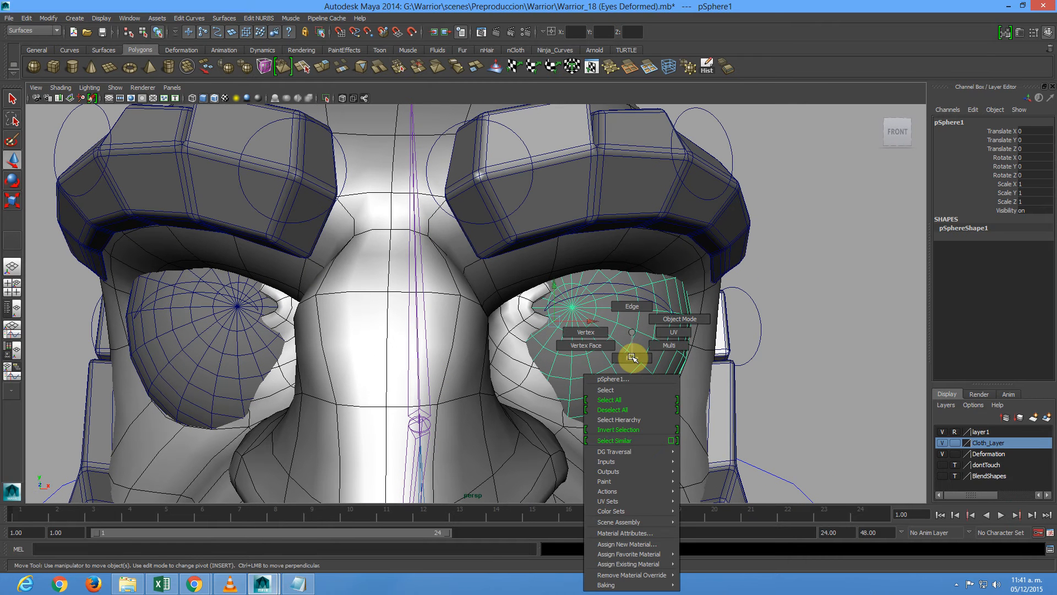
click(649, 544)
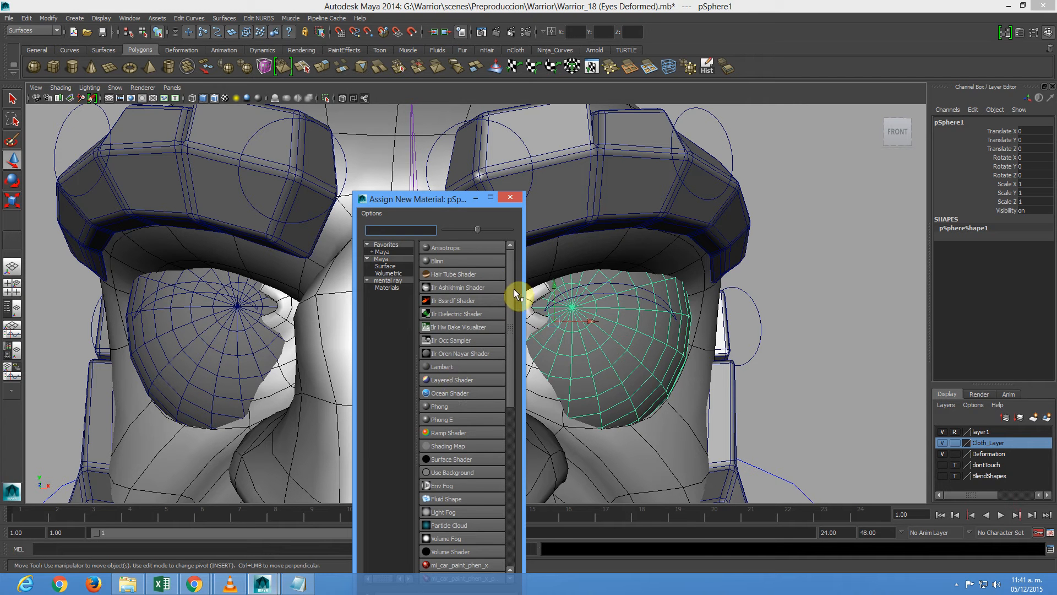
drag(510, 292, 510, 340)
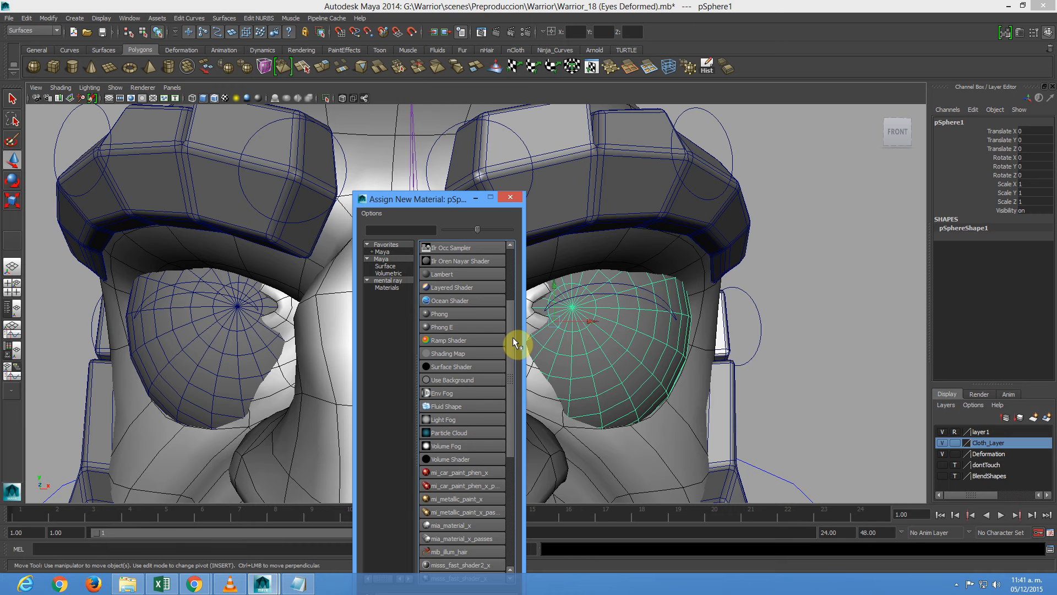
click(480, 367)
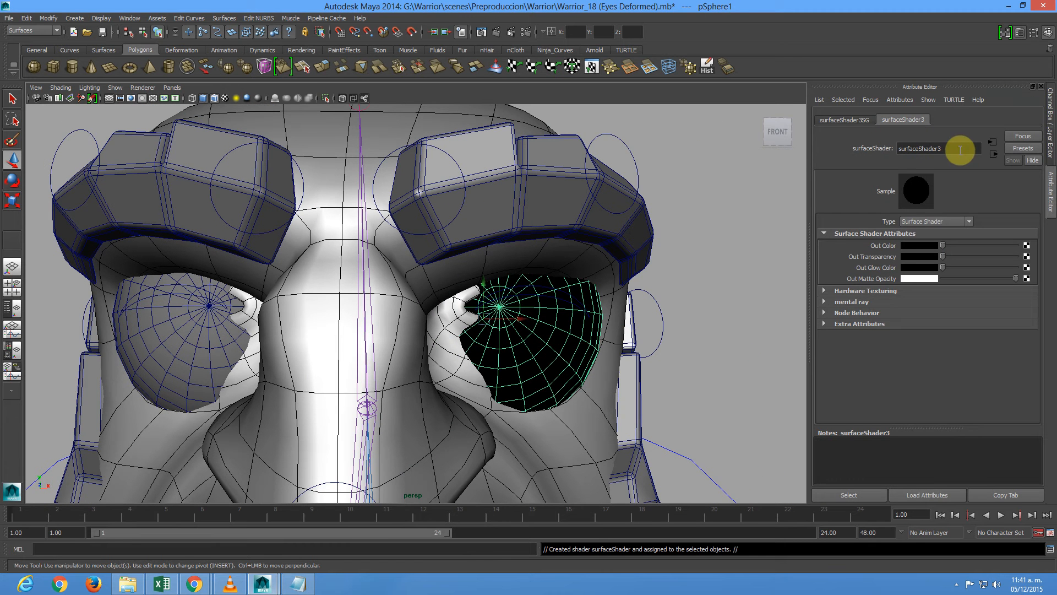
- Rename the new surface shader as Mat_Eyes
click(961, 149)
text(Mat_Eyes)
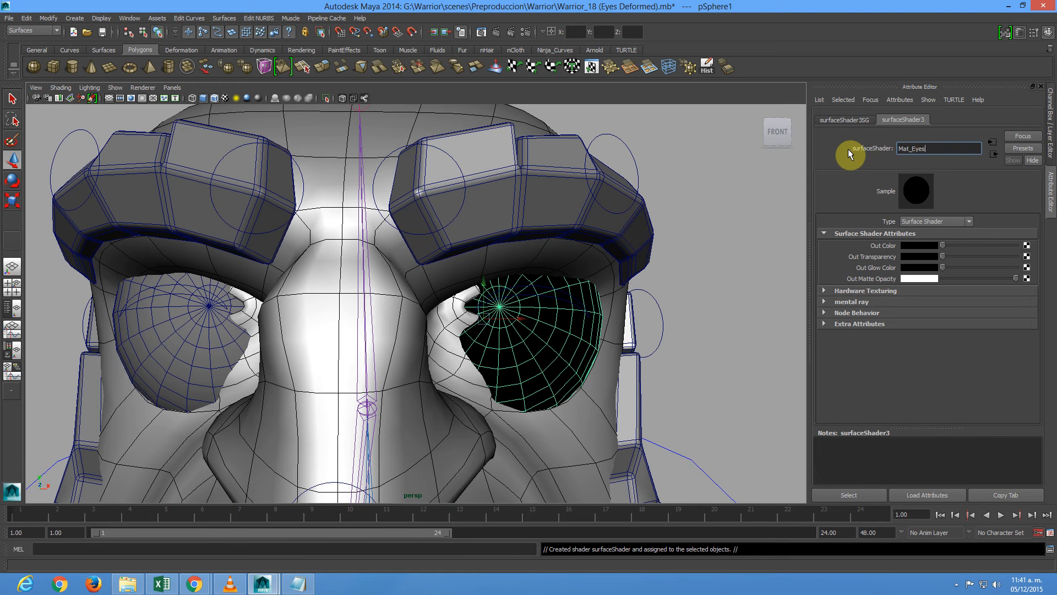
key(Return)
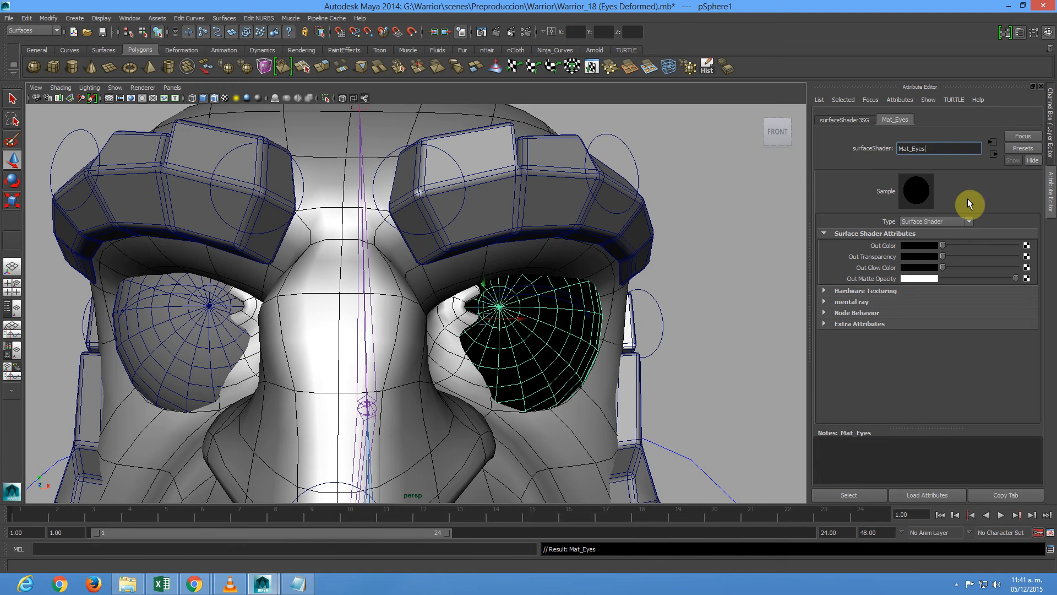
- Try to map the Out Matte Opacity of Mat_Eyes with a Ramp texture
click(1026, 281)
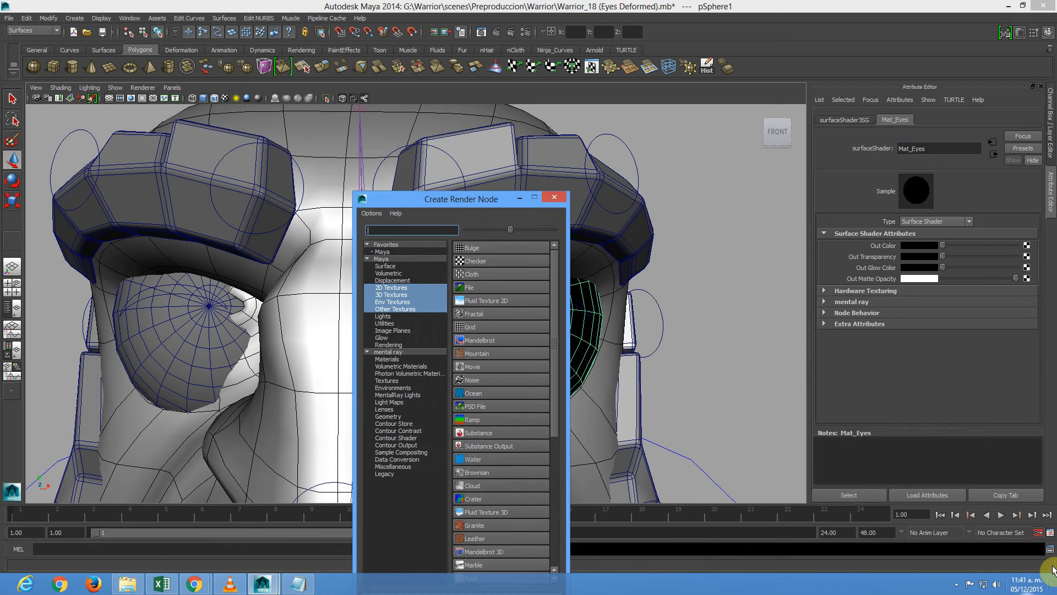
click(996, 583)
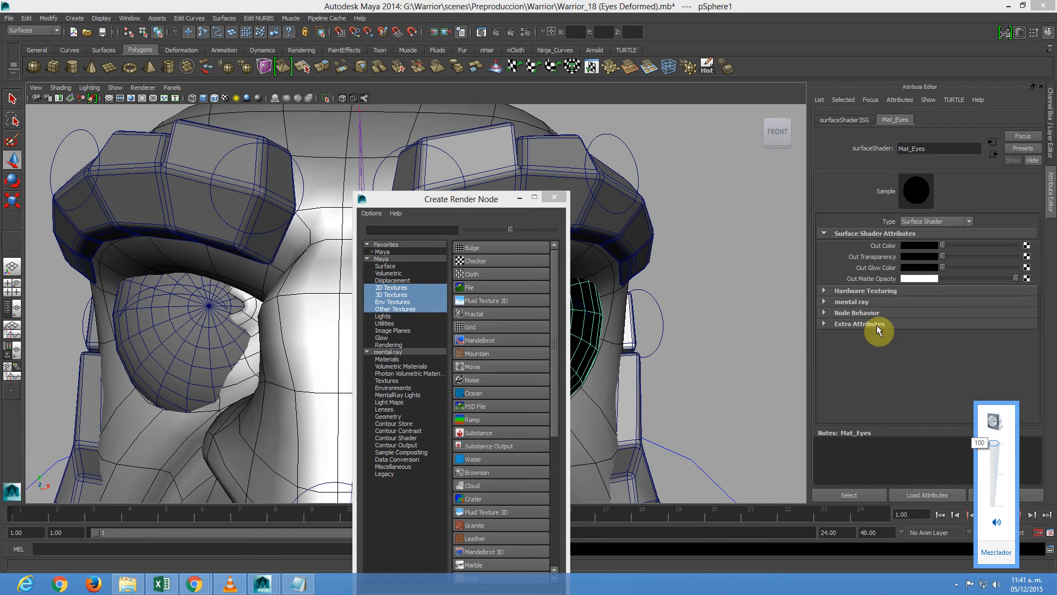
drag(466, 204, 716, 98)
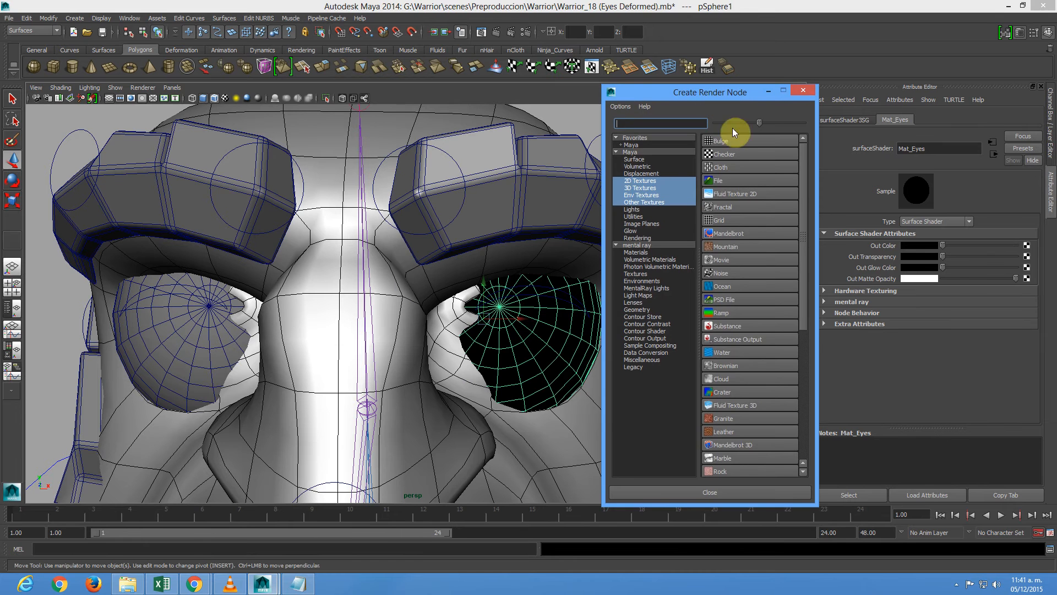
click(726, 313)
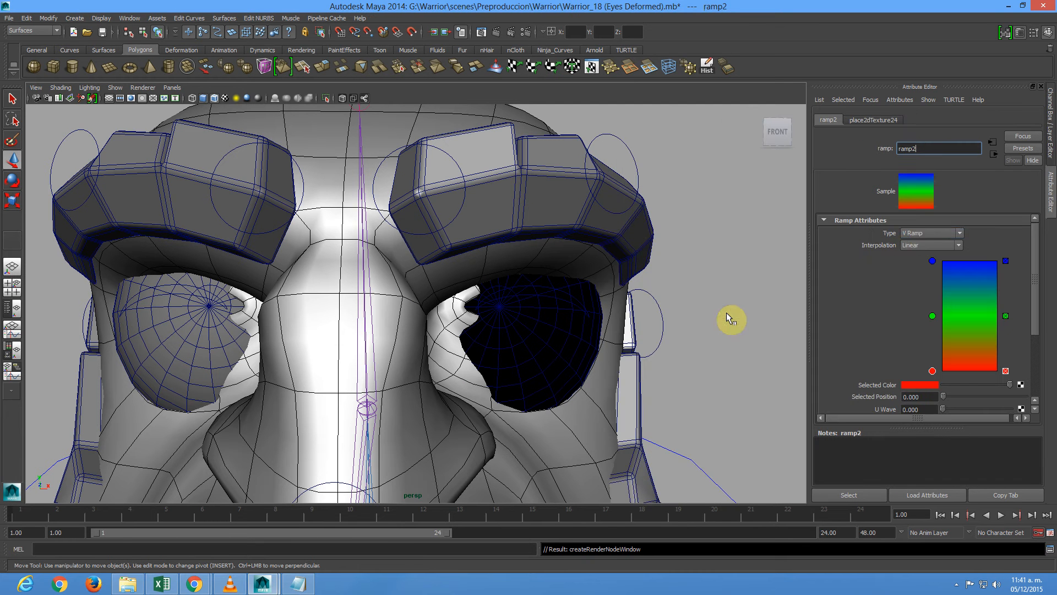
click(930, 233)
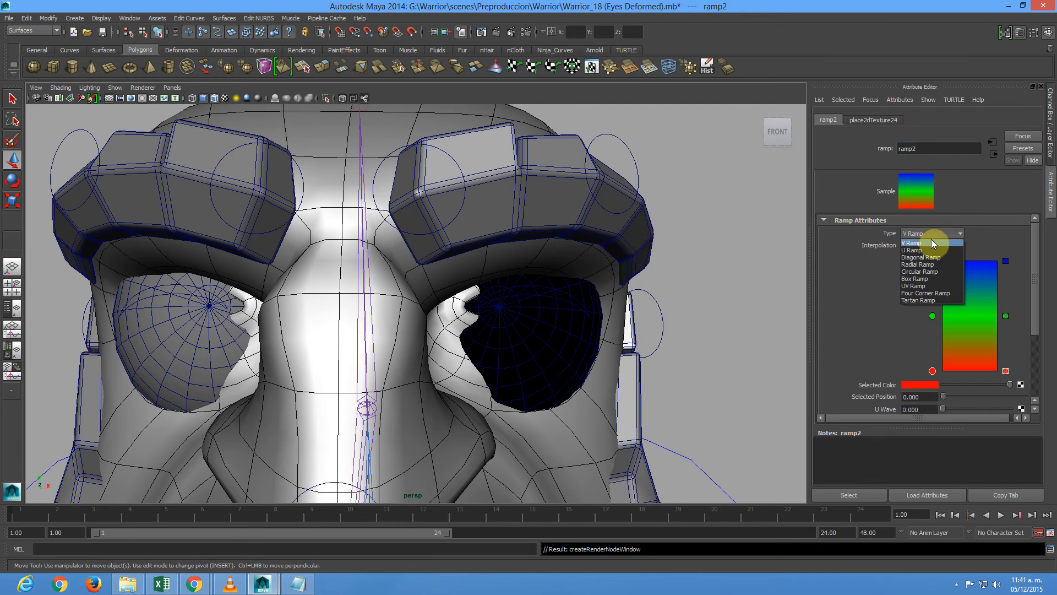
click(981, 233)
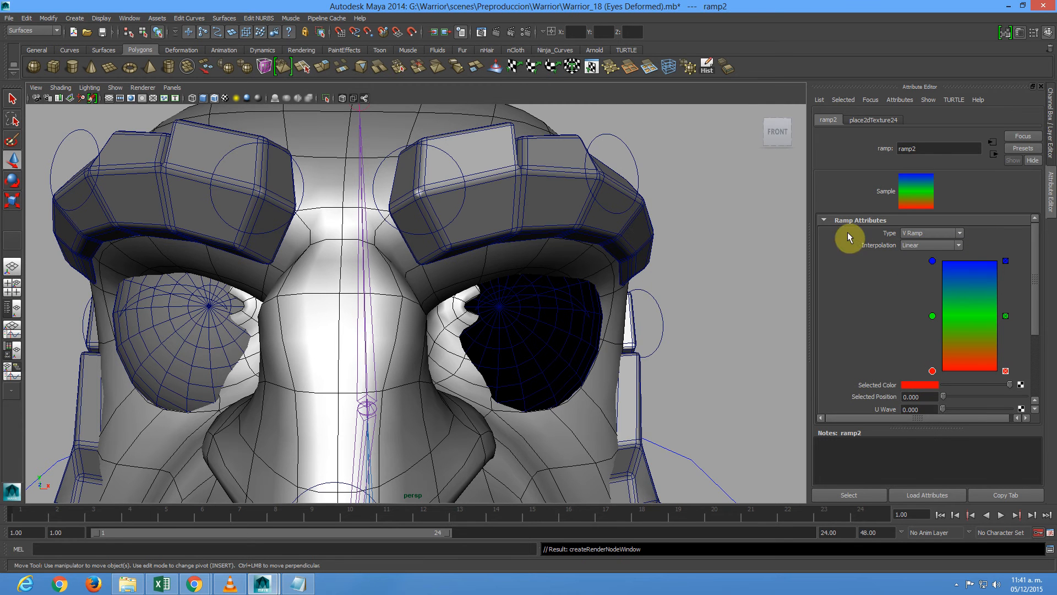
- Undo the Ramp texture added to the eye material
key(ctrl+z)
key(ctrl+z)
alt+drag(568, 307, 542, 299)
key(ctrl+z)
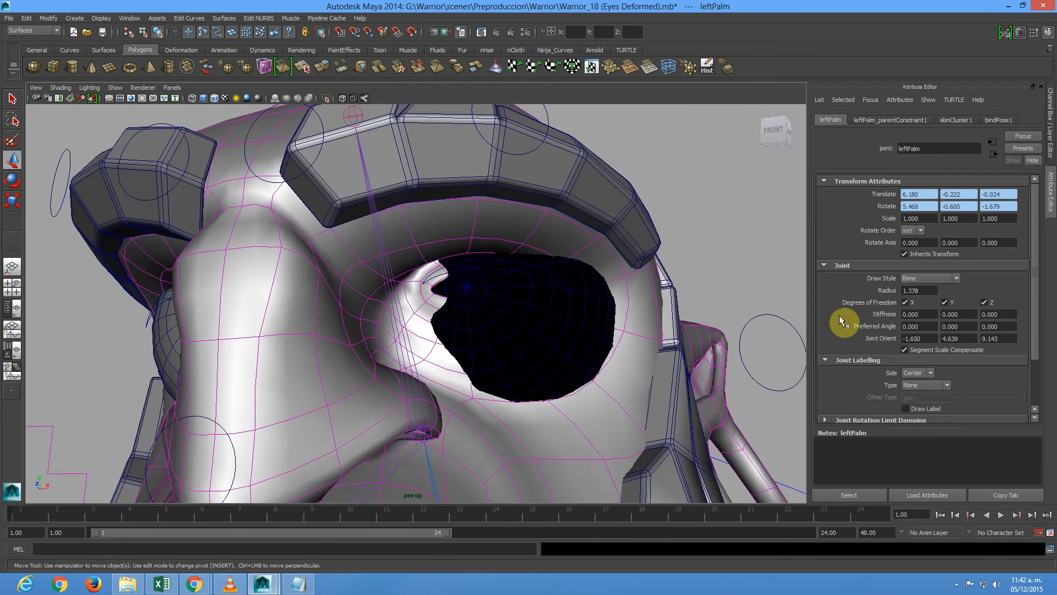
key(ctrl+z)
alt+drag(626, 349, 638, 317)
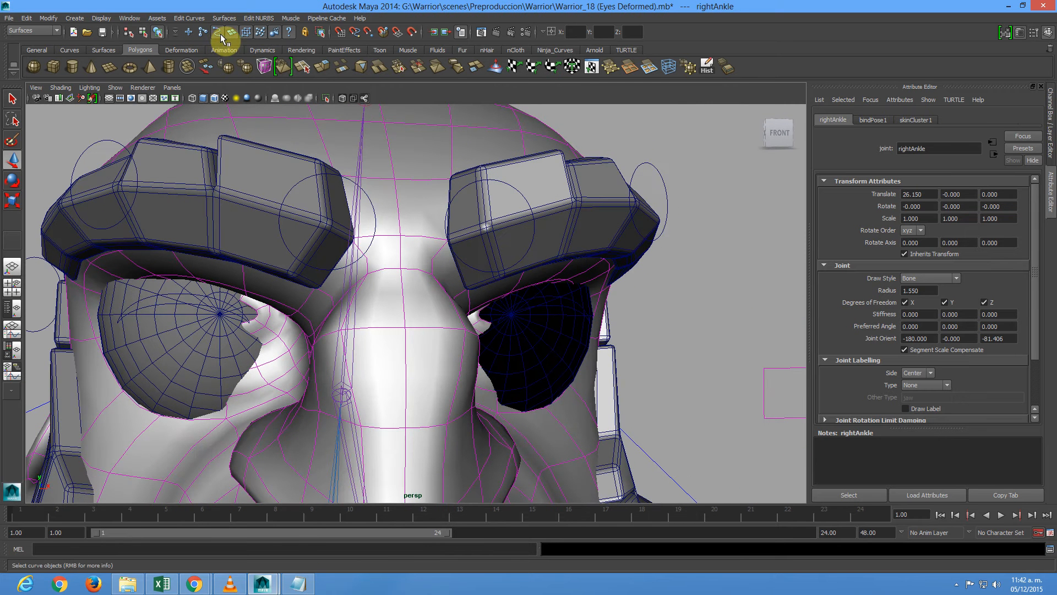
- Select the eyeball carrying Mat_Eyes and open the ramp connected to the material's Out Color
click(548, 338)
key(f)
alt+drag(633, 347, 643, 305)
click(927, 120)
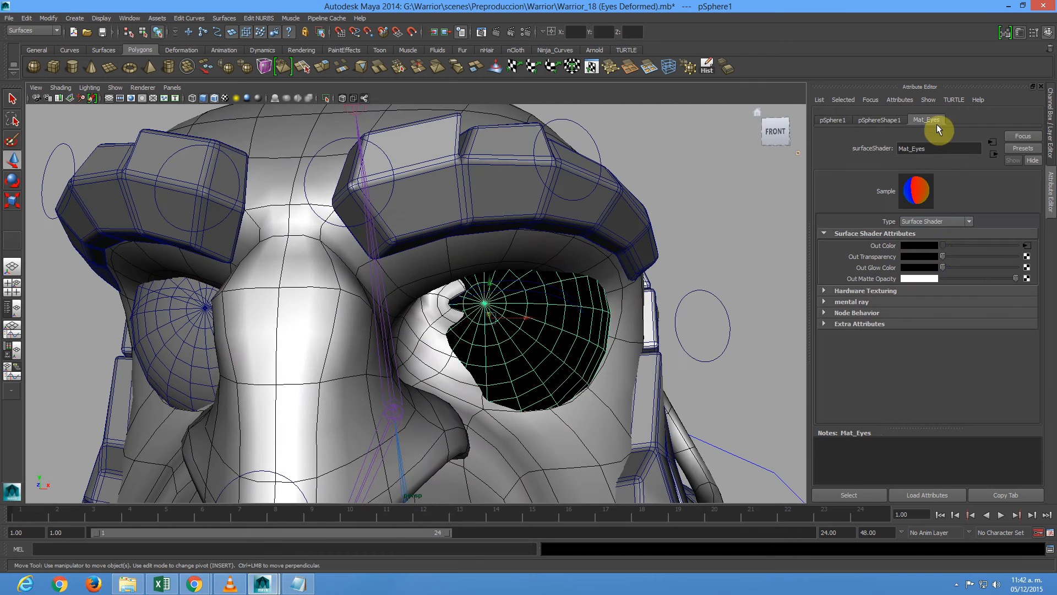
click(1027, 247)
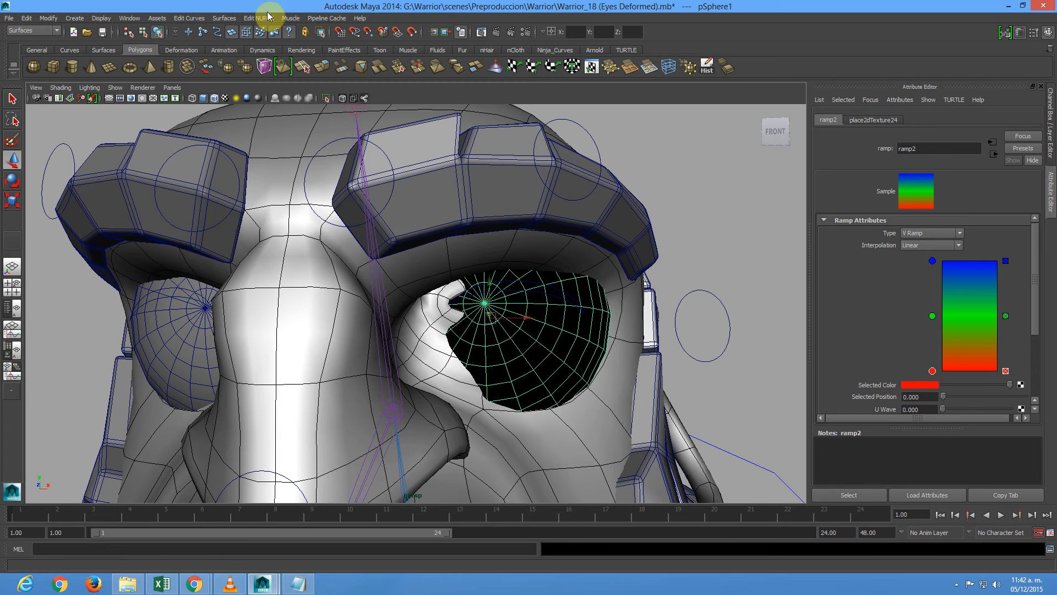
- Switch to the Polygons menu set and open the UV Texture Editor for the selected eyeball
click(35, 31)
click(29, 48)
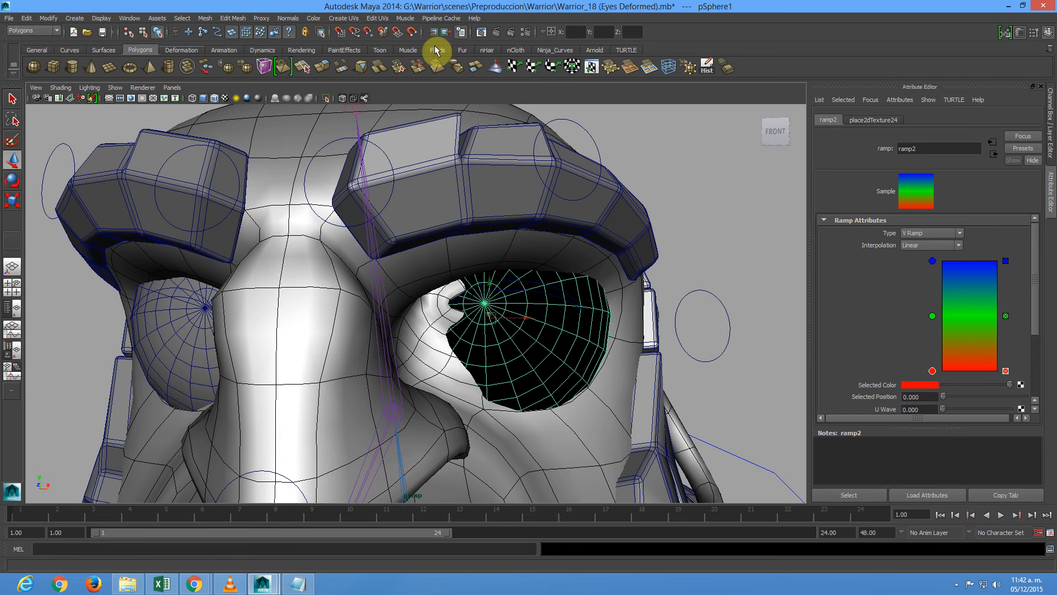
click(377, 18)
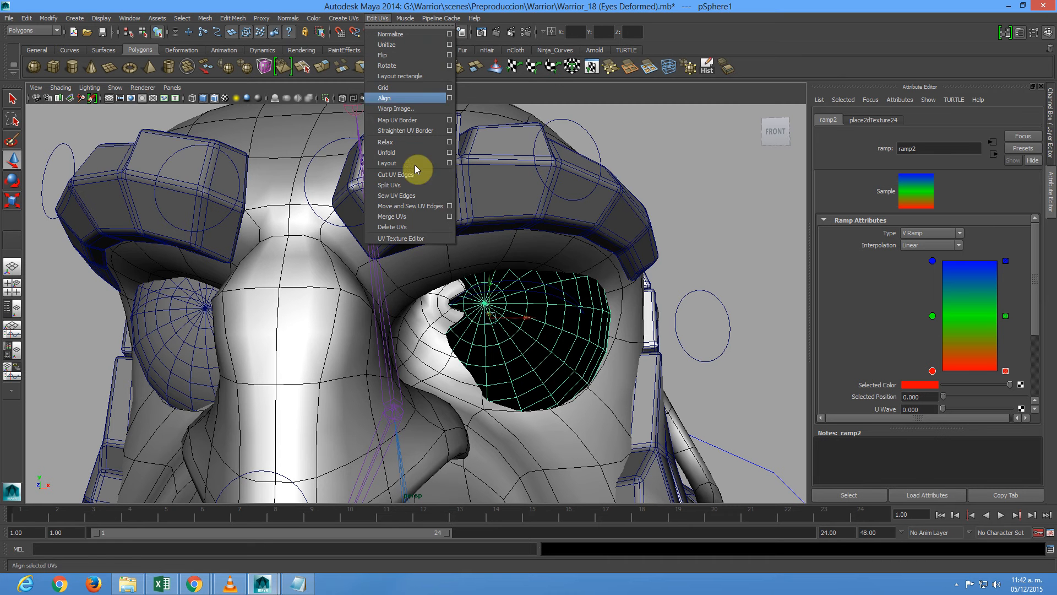
click(431, 236)
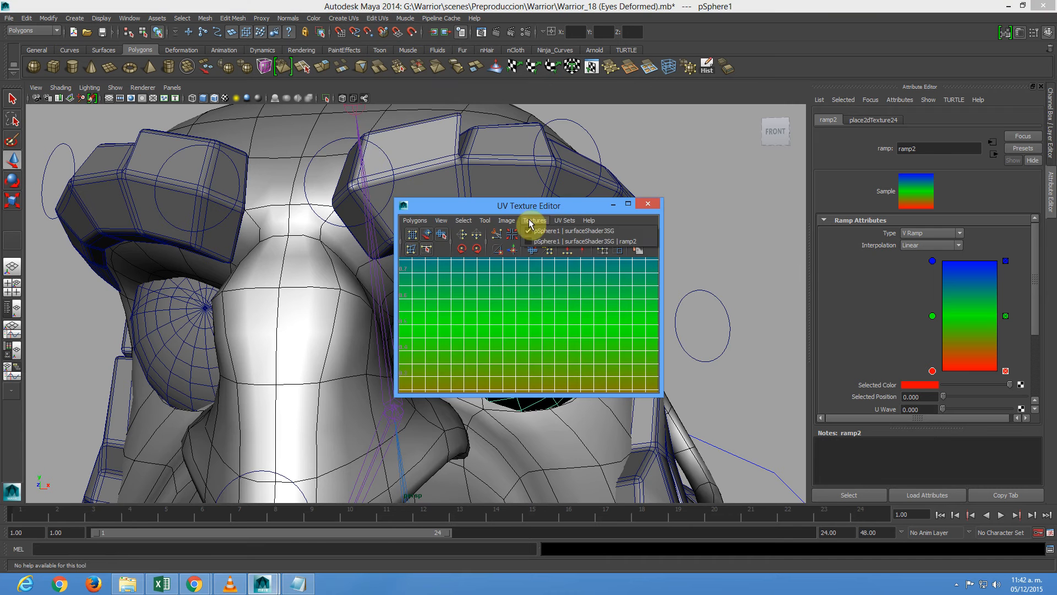
drag(512, 210, 708, 119)
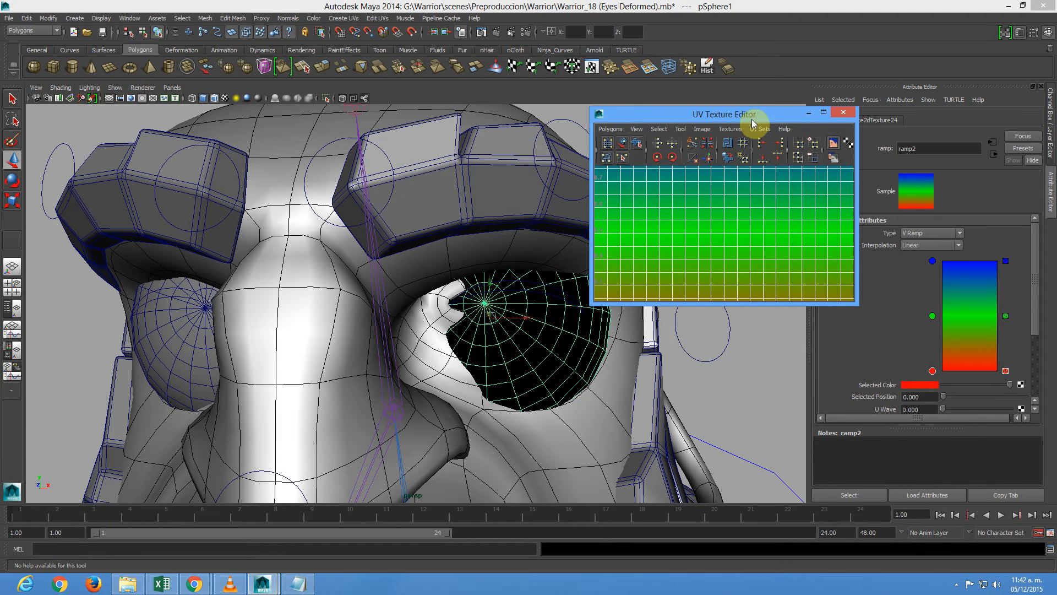
- Compare the surface shader and ramp2 textures in the UV Texture Editor and close the editor
click(731, 130)
click(795, 147)
click(732, 130)
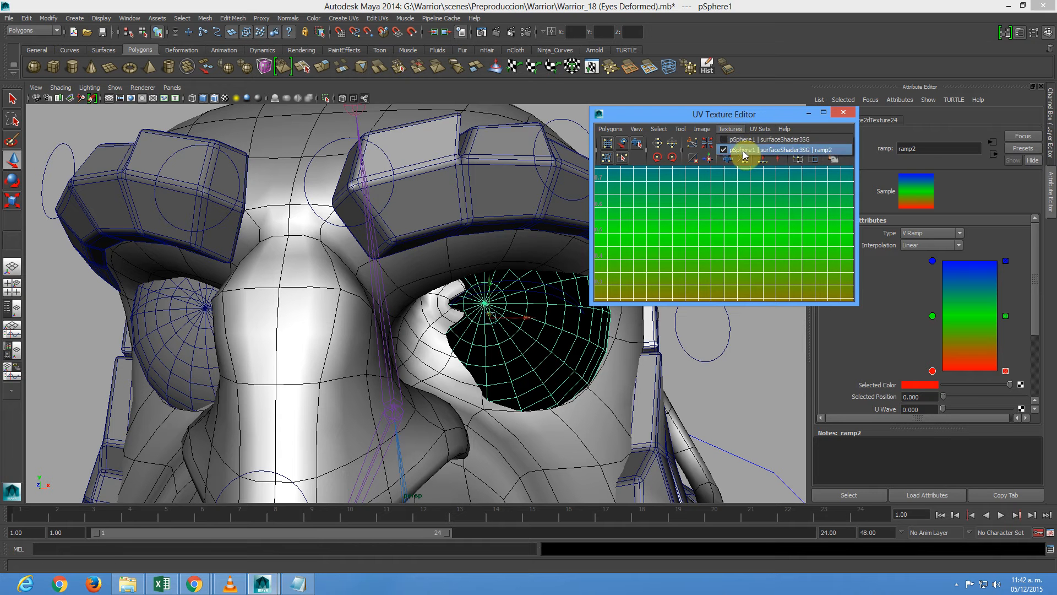
click(750, 140)
click(723, 130)
click(741, 149)
click(730, 131)
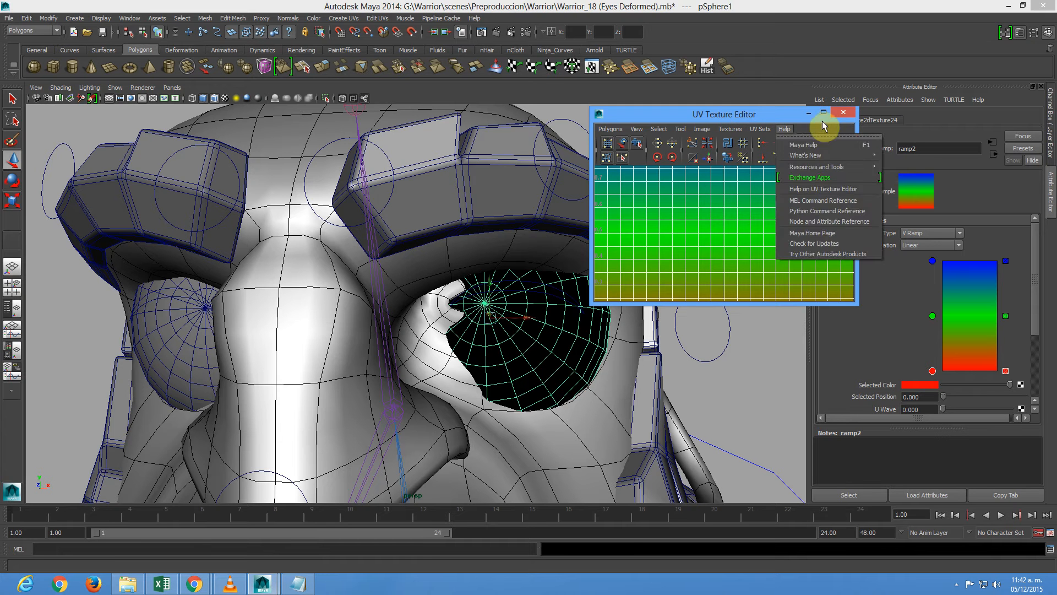
click(837, 116)
click(843, 114)
- Display the model in textured shading to check the ramp on the eyeball up close
alt+drag(688, 292, 684, 307)
key(4)
key(5)
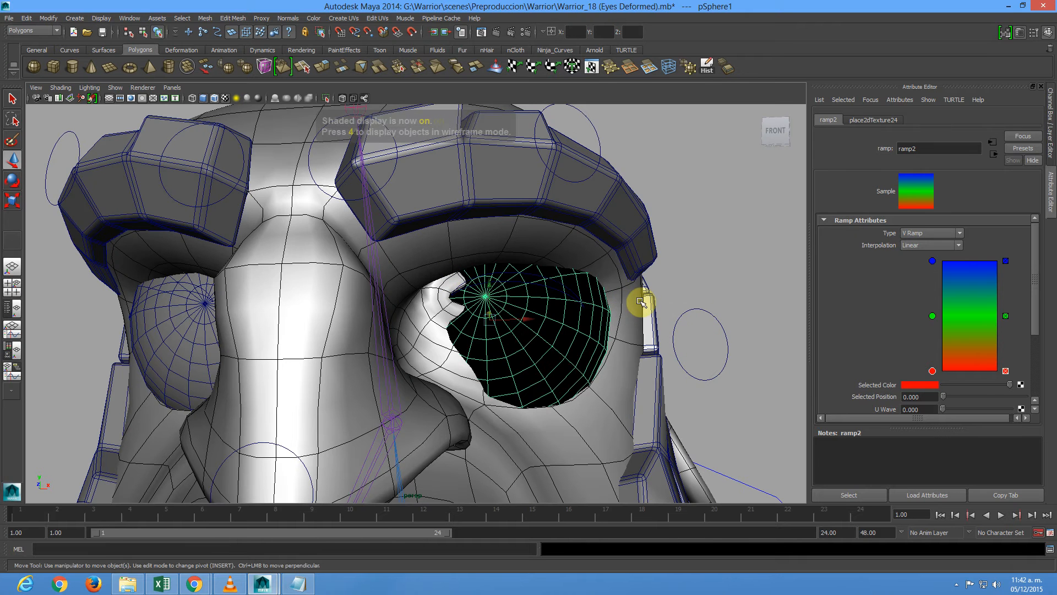
key(6)
alt+right_drag(678, 224, 413, 251)
alt+right_drag(487, 281, 705, 336)
alt+drag(543, 276, 718, 279)
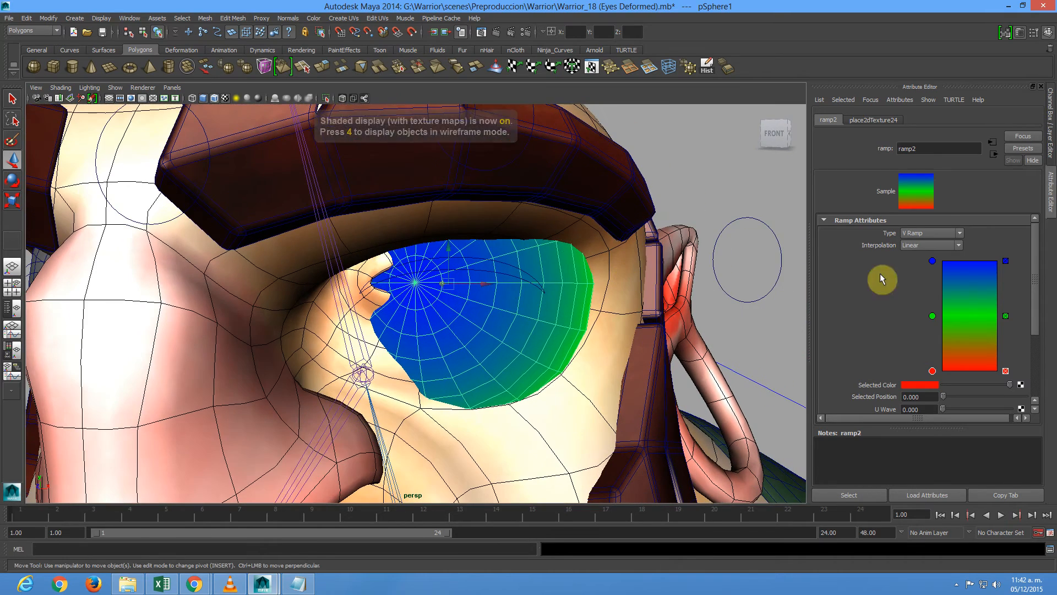
- Try the U Ramp type on the eyeball's ramp and return it to V Ramp
click(943, 233)
click(932, 250)
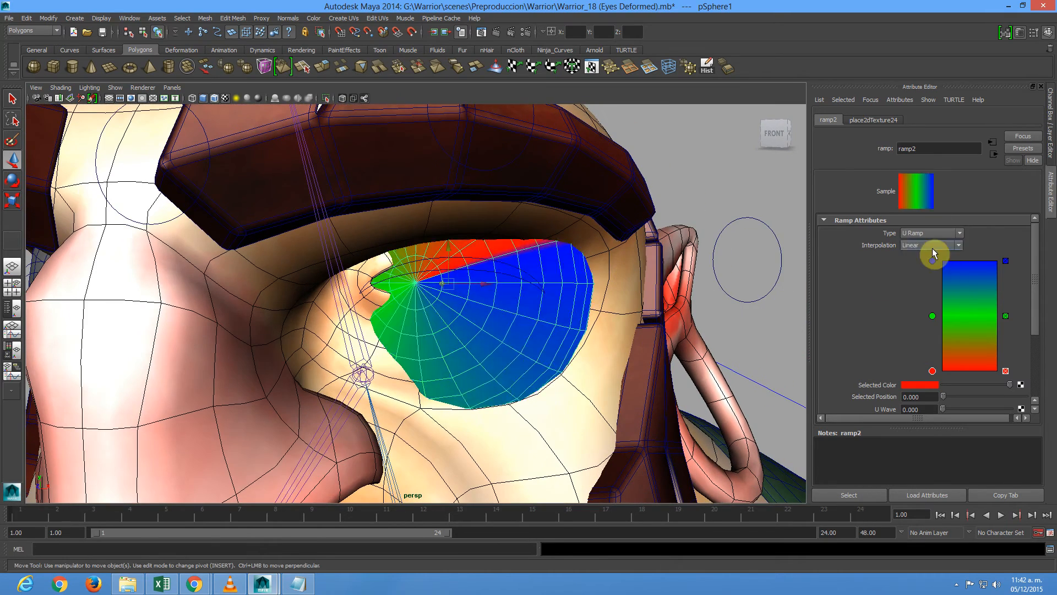
click(940, 235)
click(933, 244)
- Move the ramp's green colour marker to position 0.895 and delete the red marker
drag(928, 315, 938, 273)
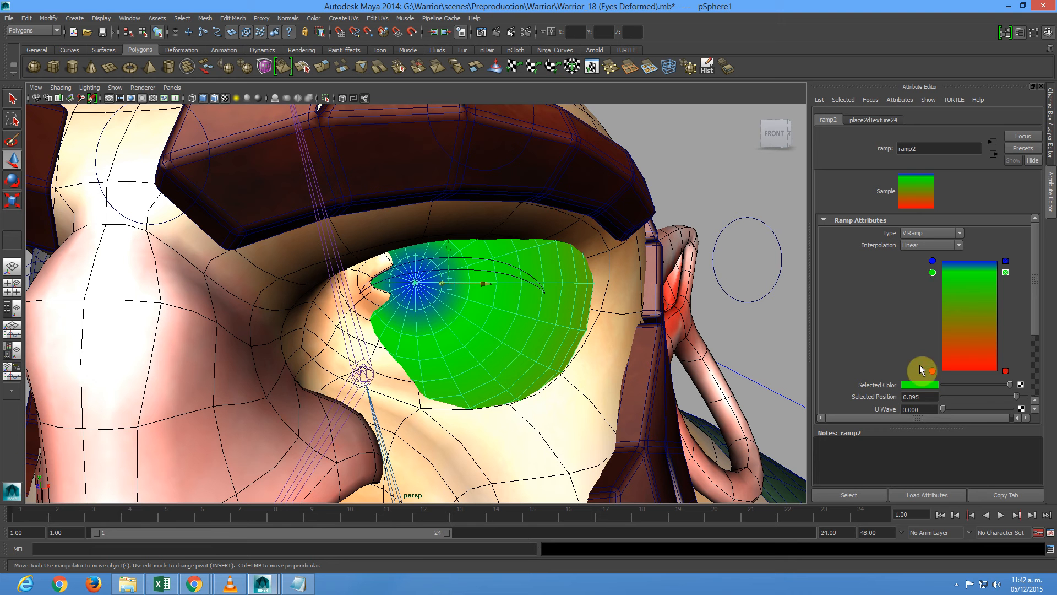
drag(932, 371, 945, 285)
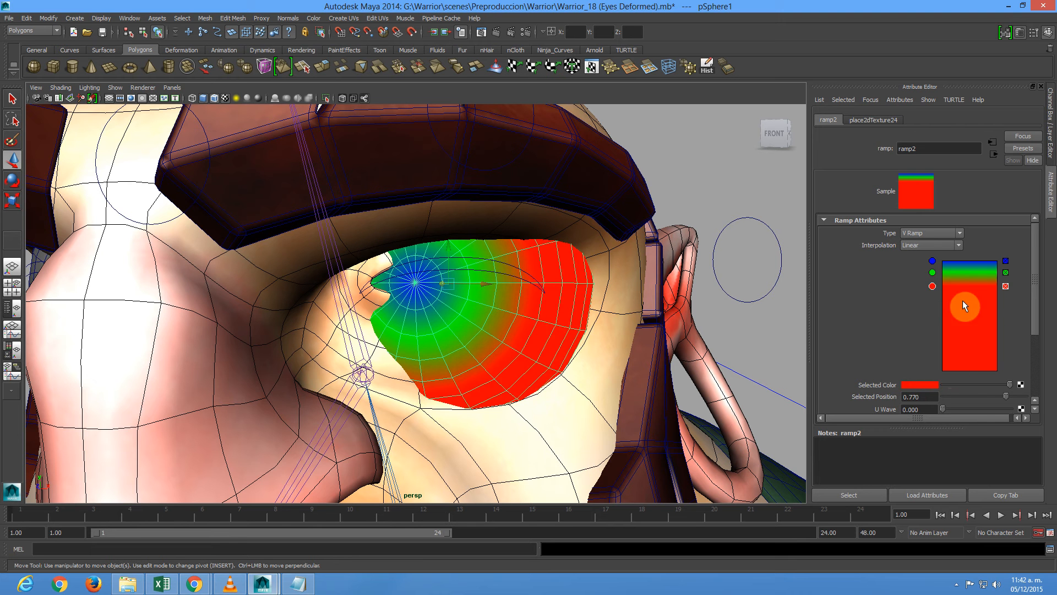
click(1005, 287)
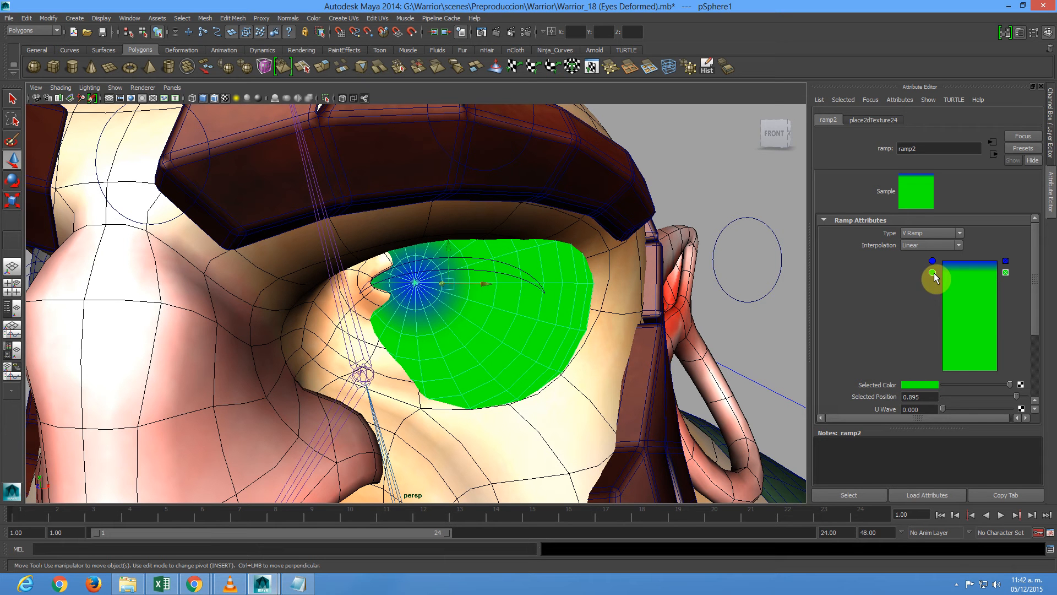
- Recolour the ramp's green marker to a near-white grey with hue 0, saturation 0 and value 0.9
click(923, 382)
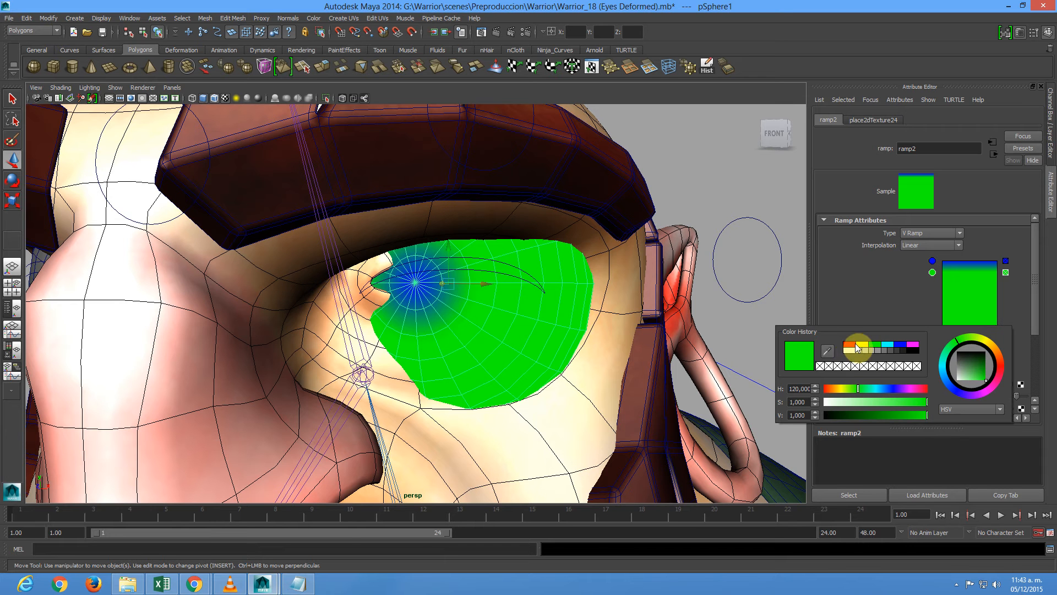
click(852, 351)
click(831, 402)
drag(922, 416, 916, 414)
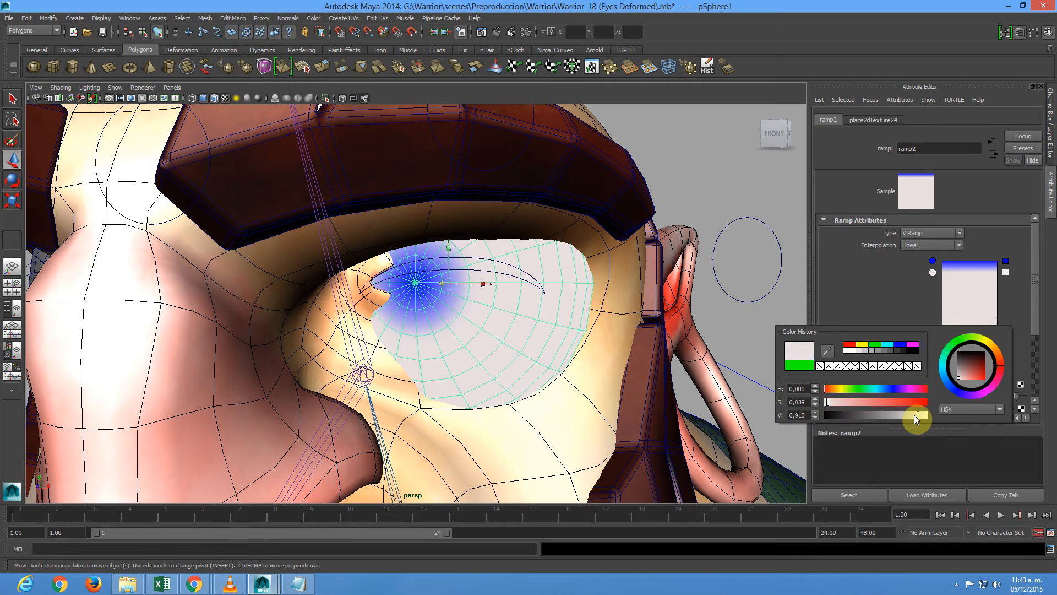
drag(799, 416, 816, 419)
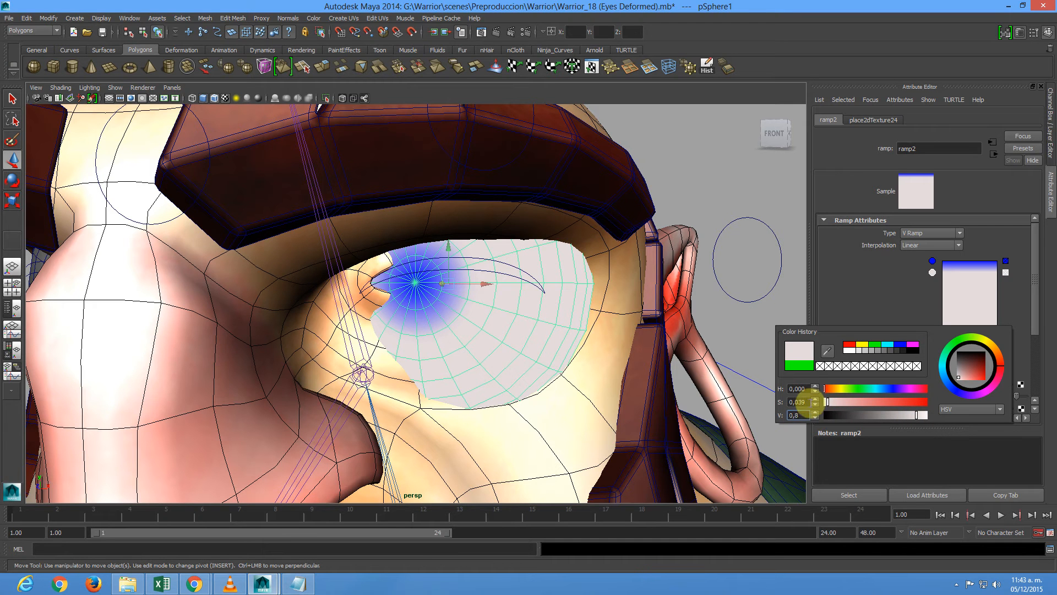
click(799, 402)
text(0)
click(803, 389)
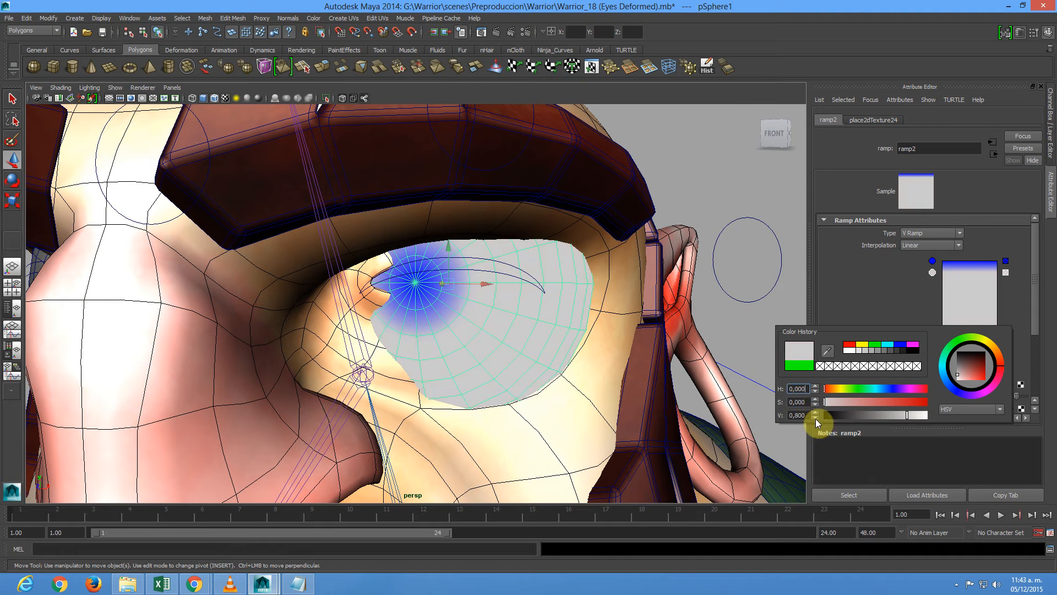
text(0,9)
click(799, 402)
- Set the ramp interpolation to None and move the blue marker to position 0.900 to form a sharp-edged pupil
click(934, 270)
drag(932, 261, 932, 267)
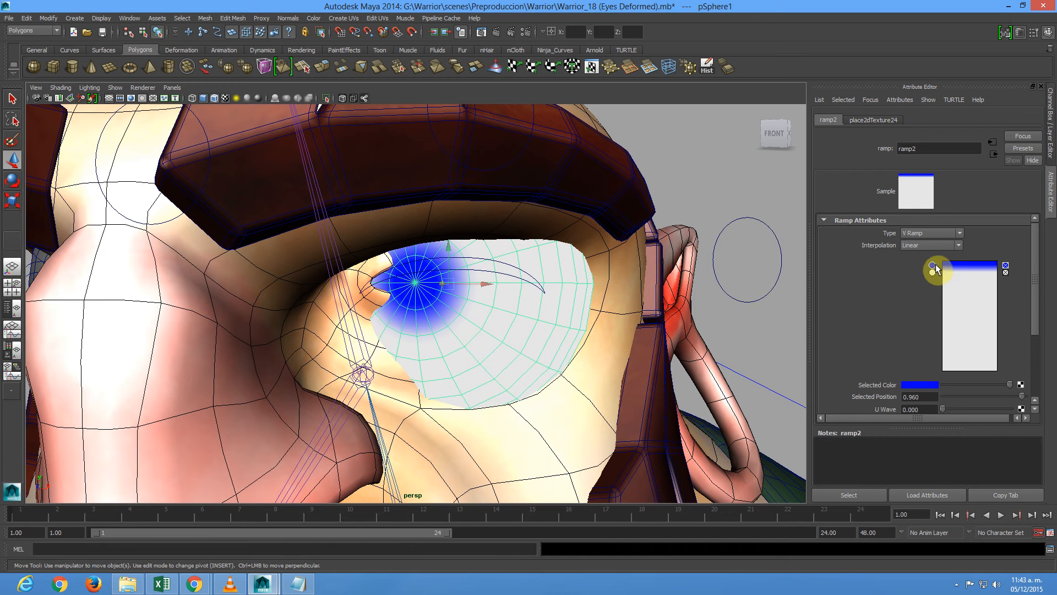
drag(932, 269, 926, 274)
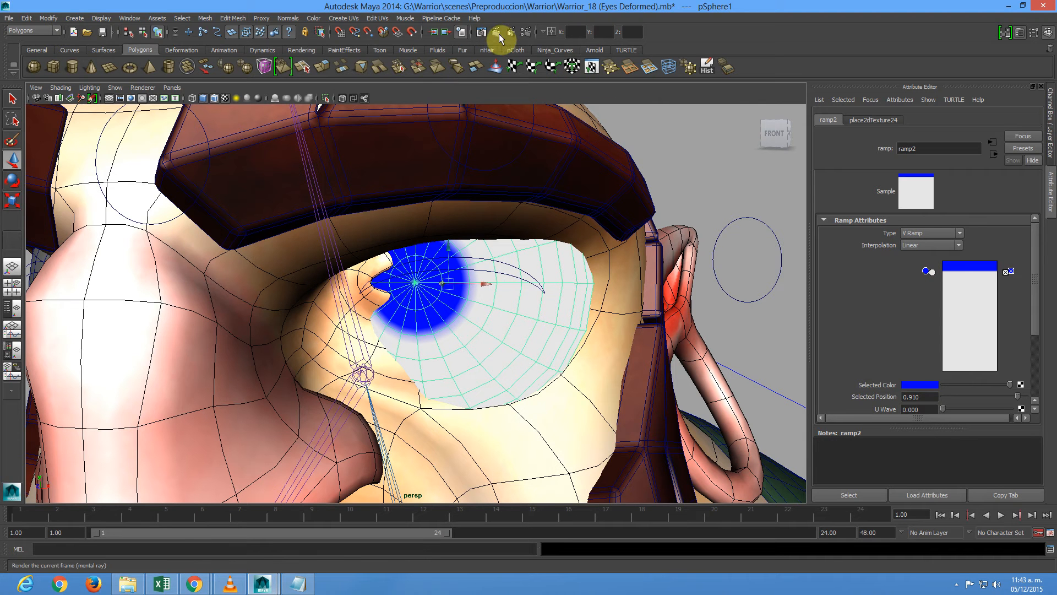
drag(925, 271, 929, 269)
click(940, 242)
click(923, 255)
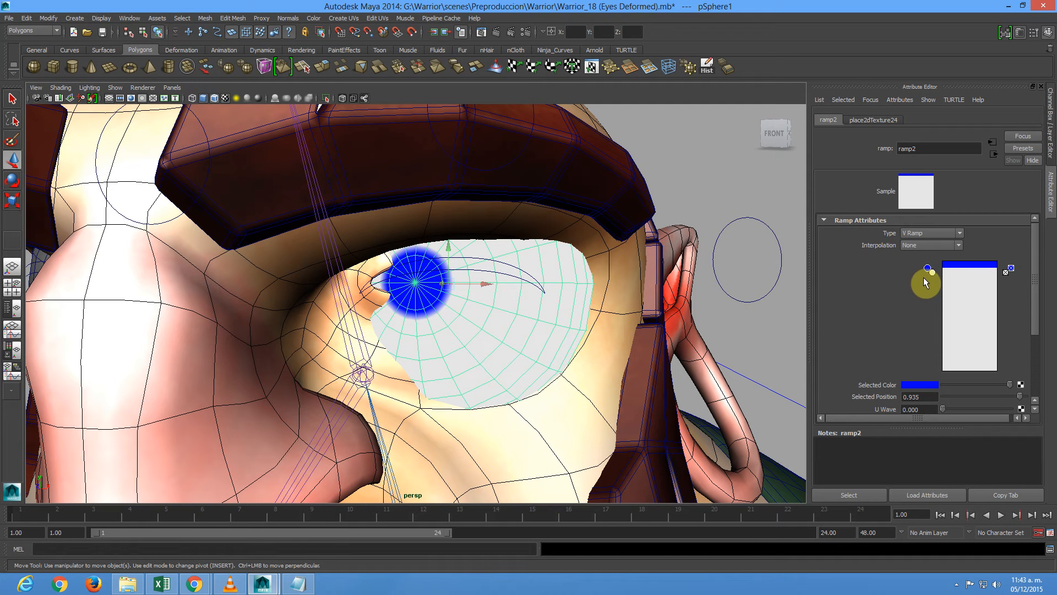
mouse_move(932, 269)
mouse_down()
mouse_move(930, 376)
mouse_move(945, 259)
mouse_move(944, 292)
mouse_move(944, 275)
mouse_move(929, 271)
mouse_up()
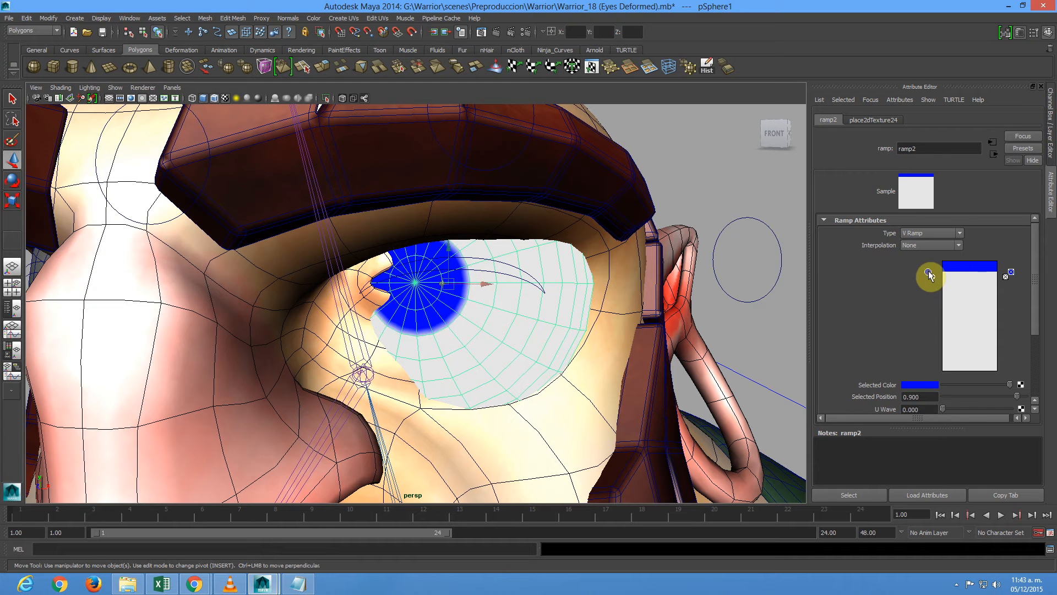
- Recolour the ramp's blue marker to a near-black grey with value 0.122
click(925, 385)
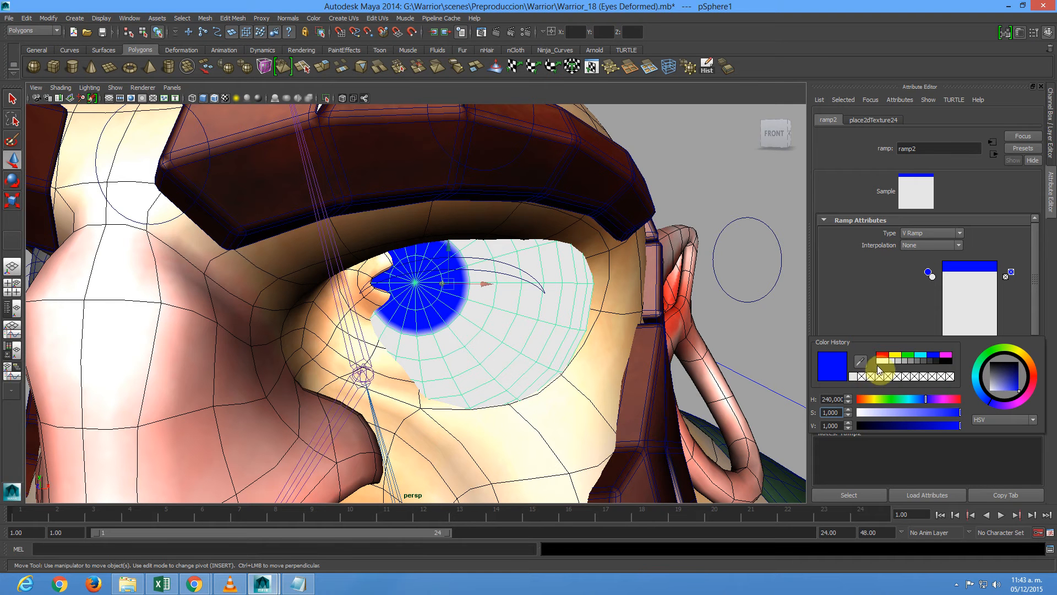
click(933, 360)
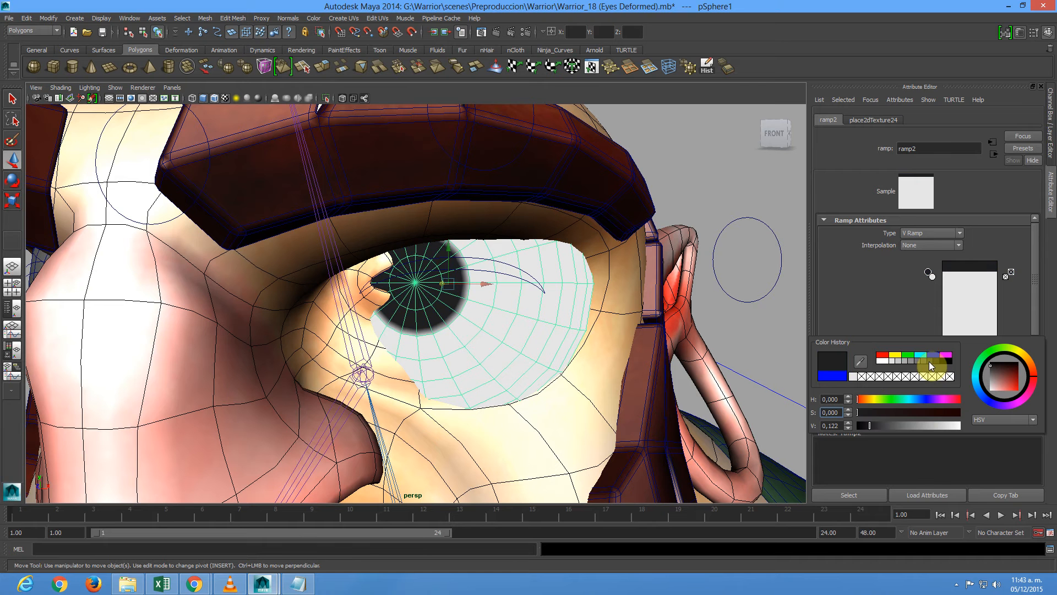
click(940, 361)
click(934, 361)
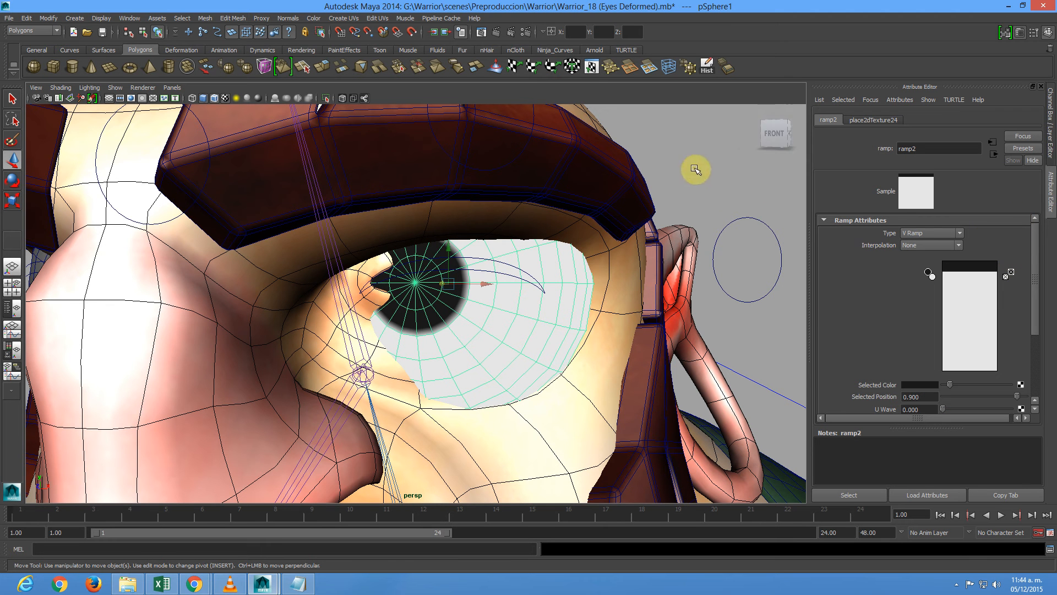
- Assign the existing Mat_Eyes material to the mirrored eyeball on the other side of the face
click(472, 307)
mouse_move(509, 318)
alt+right_down()
mouse_move(487, 315)
mouse_move(514, 314)
alt+right_up()
alt+drag(514, 314, 273, 322)
click(276, 321)
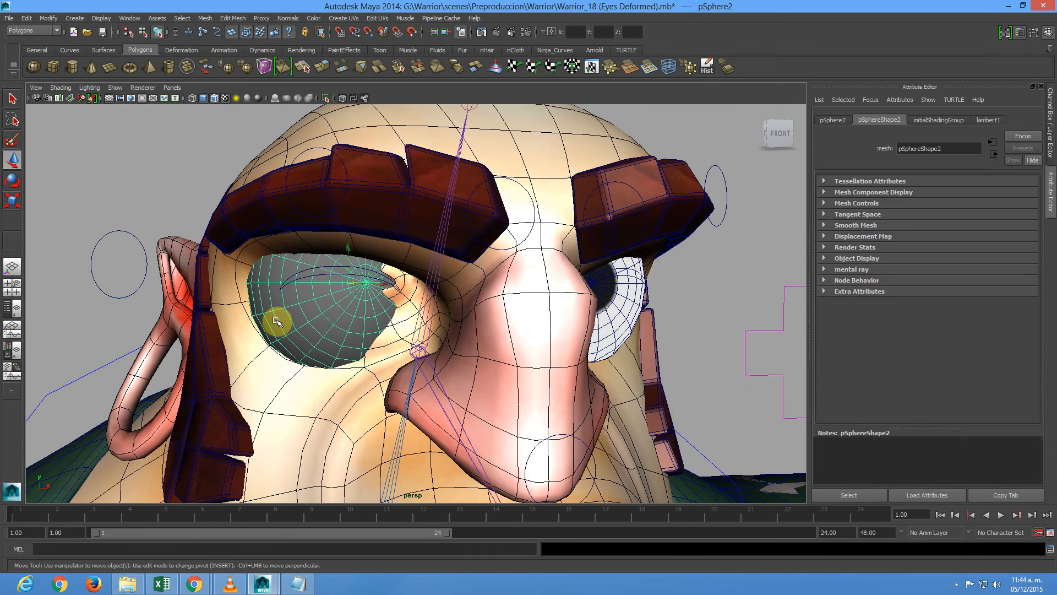
right_drag(276, 321, 366, 555)
click(697, 283)
- Inspect both textured eyes on the head from the front and the side
alt+drag(696, 282, 661, 347)
alt+right_drag(661, 347, 509, 311)
click(544, 318)
alt+drag(533, 320, 523, 278)
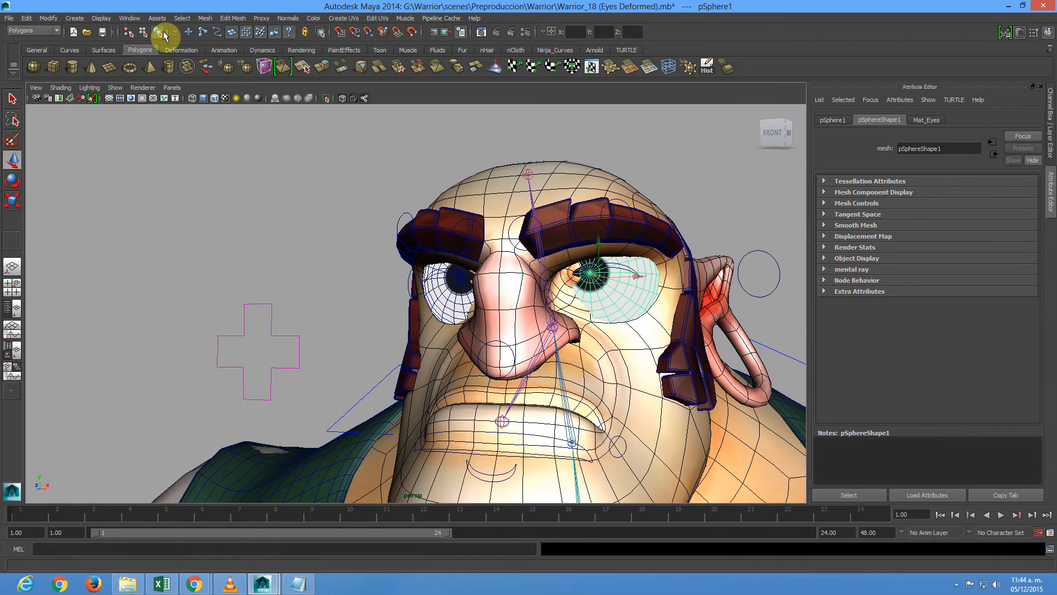
click(185, 51)
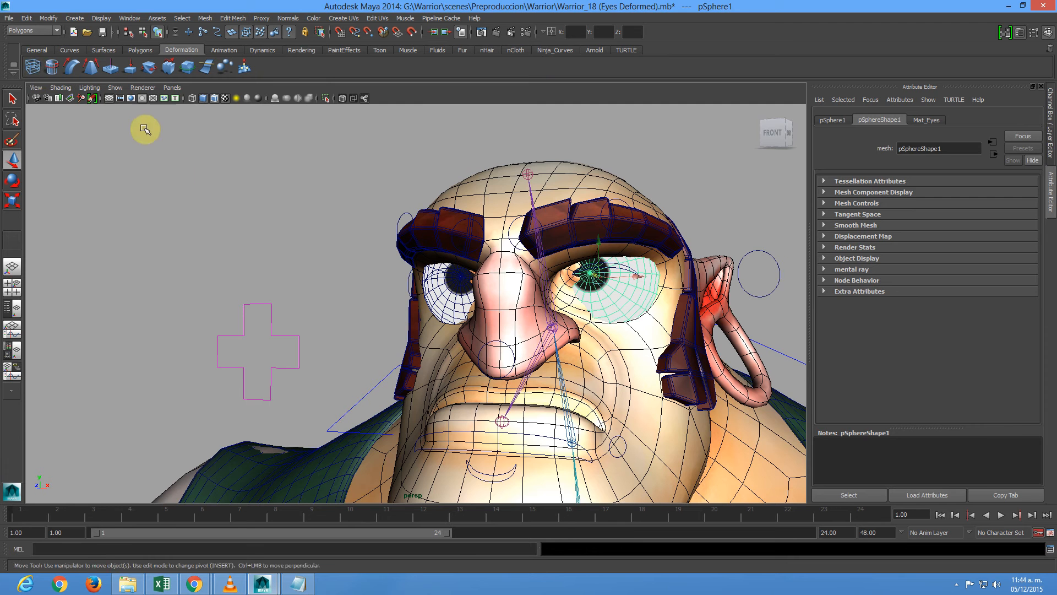
click(187, 182)
alt+drag(610, 273, 573, 276)
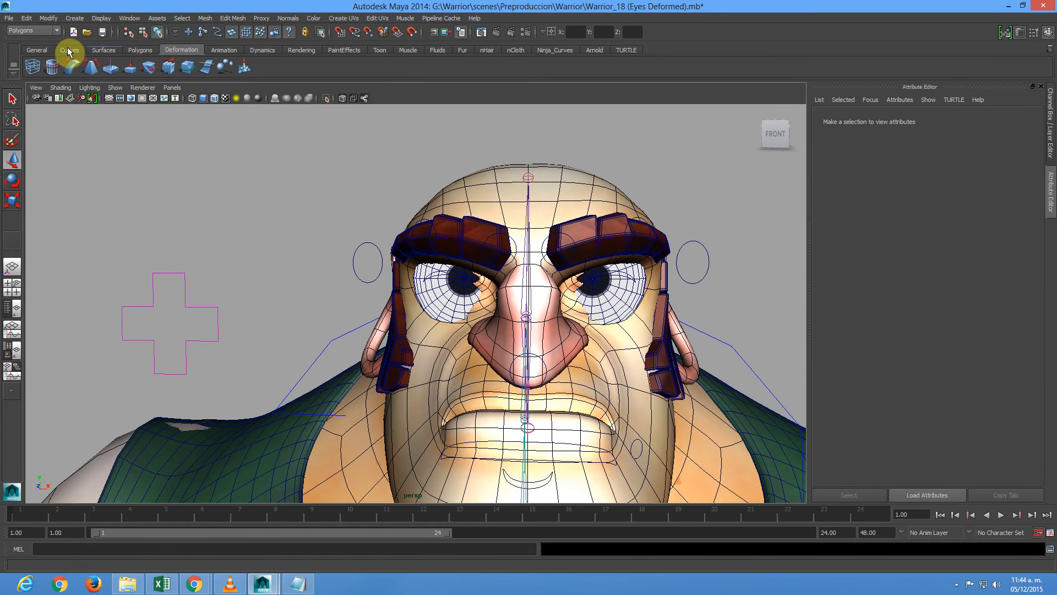
click(997, 584)
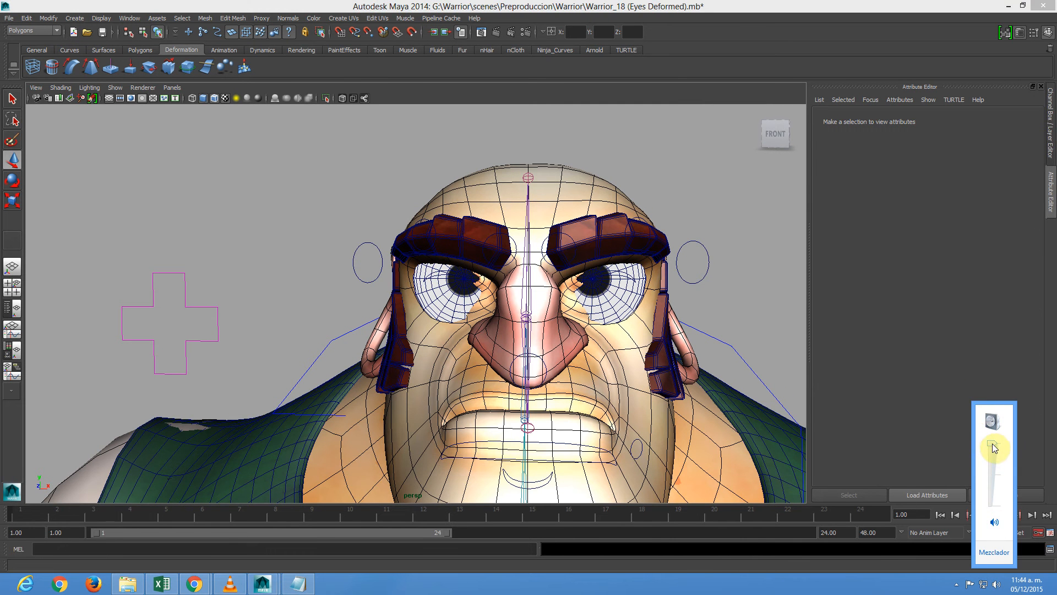
alt+drag(692, 370, 587, 356)
scroll(587, 355, down, 1)
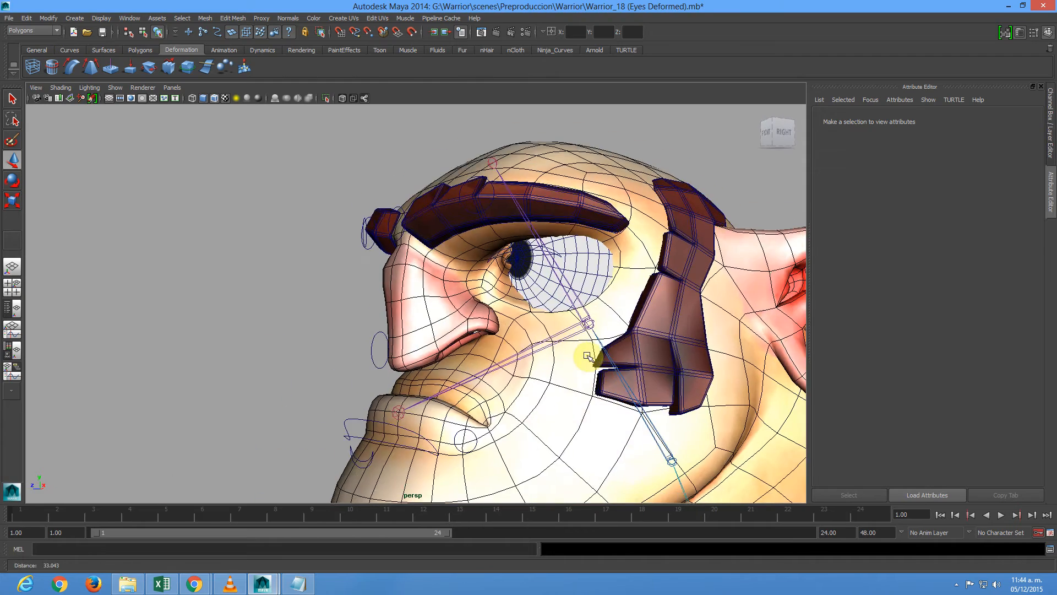
alt+drag(387, 332, 488, 328)
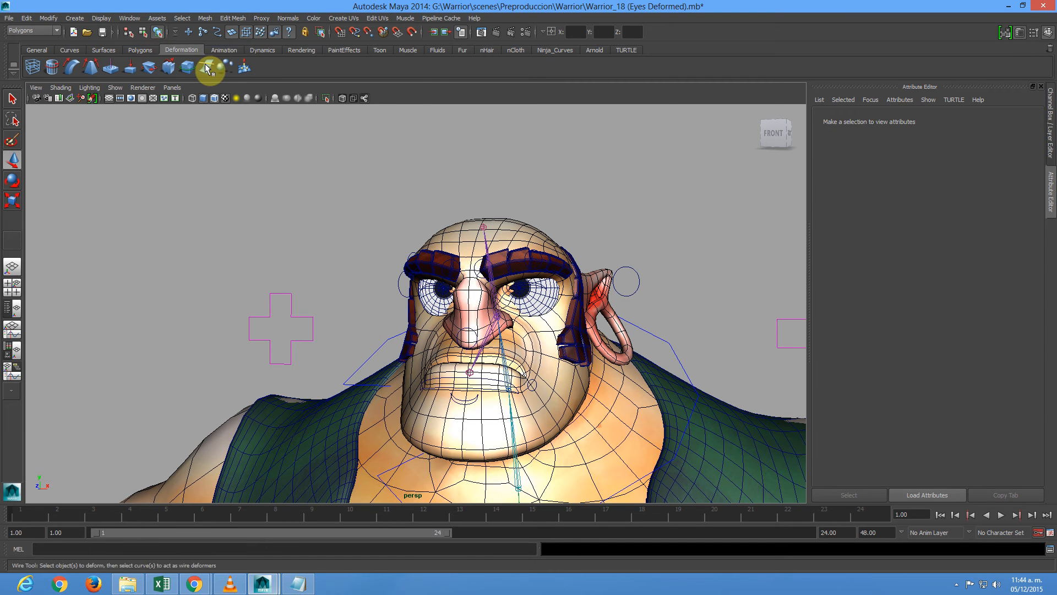
- Create a NURBS circle at the origin between the character's feet
click(70, 50)
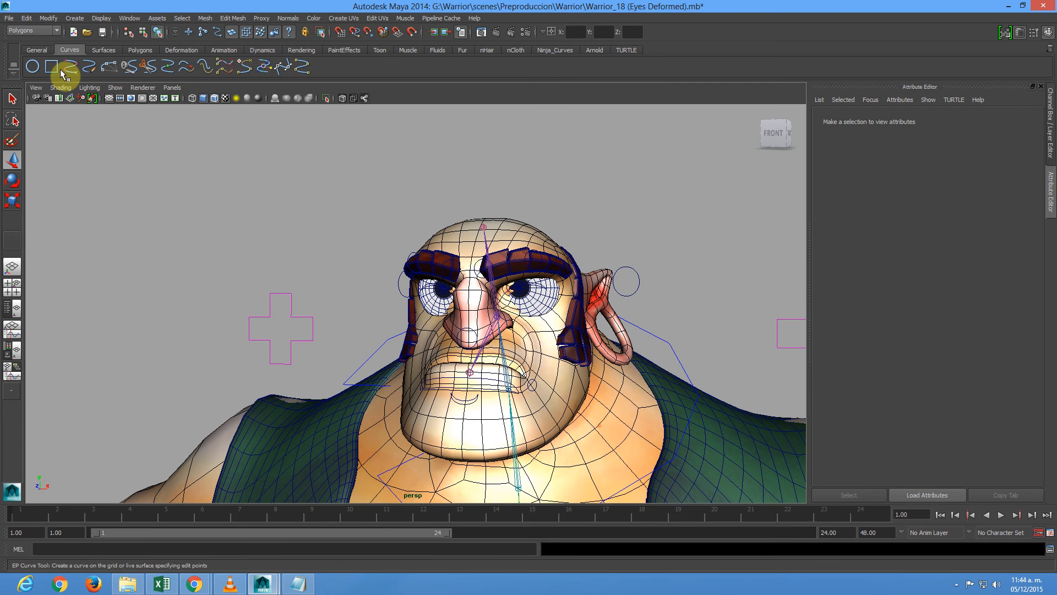
click(36, 70)
key(f)
scroll(660, 427, down, 5)
alt+drag(619, 413, 486, 292)
alt+right_drag(627, 363, 336, 231)
alt+drag(434, 314, 446, 307)
- Scale the new NURBS circle up to about 7.35 and set its X rotation to 90
key(r)
key(e)
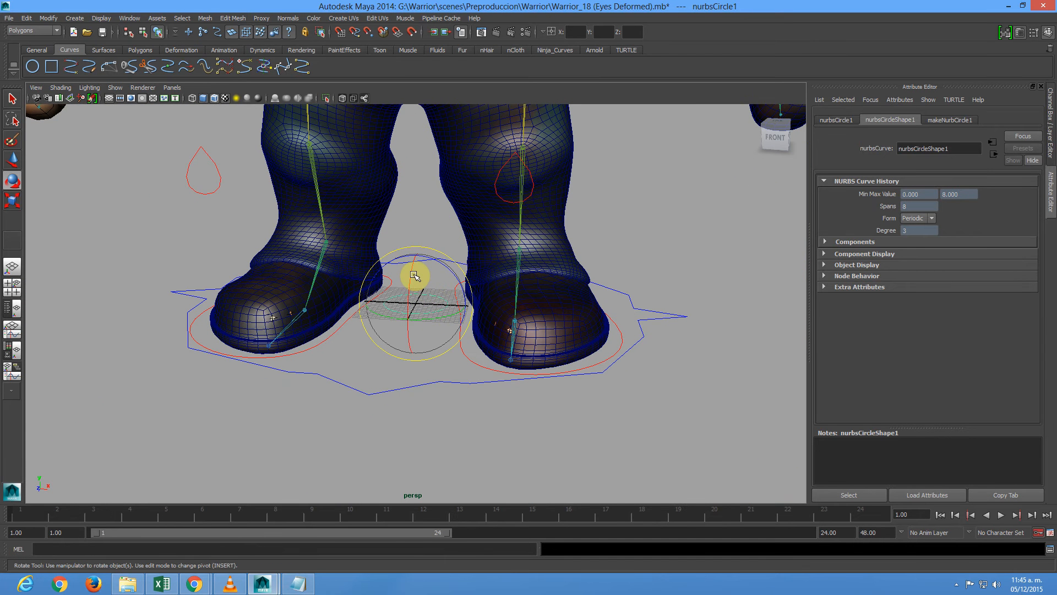
click(1050, 135)
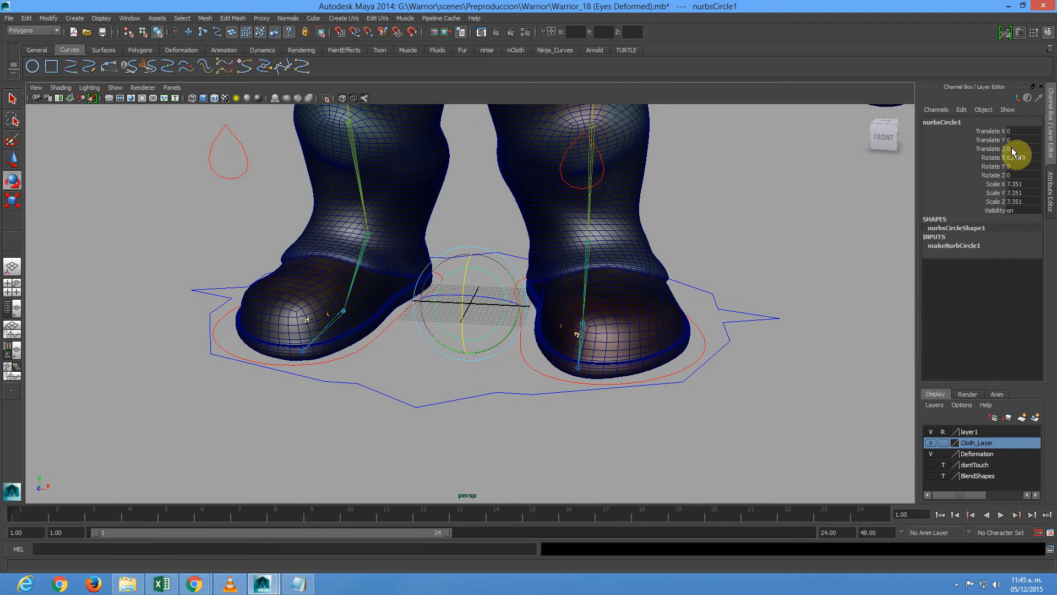
click(1027, 157)
text(90)
key(Return)
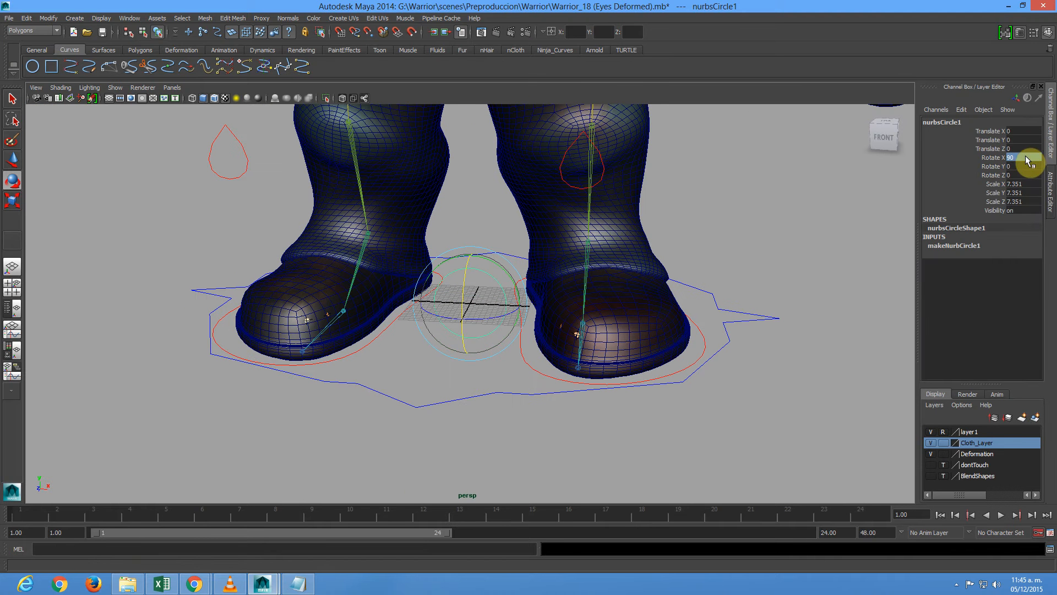
- Move the circle up from the feet onto the character's left eye, at about X 2.24, Y 124.08, Z 14.64
alt+drag(696, 231, 608, 221)
alt+middle_drag(600, 221, 628, 296)
key(w)
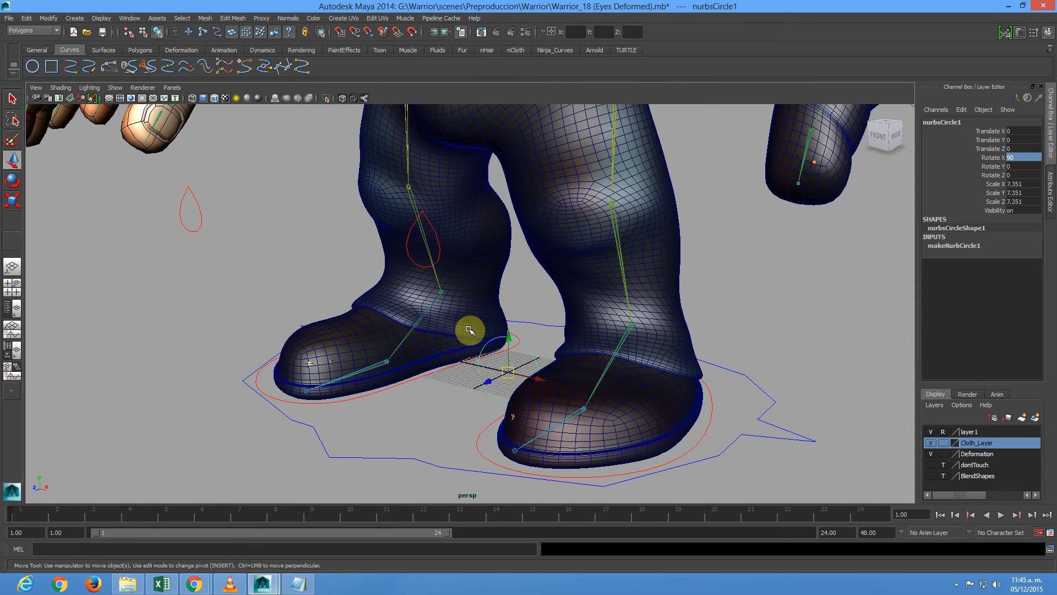
drag(490, 382, 311, 446)
alt+right_drag(480, 331, 217, 249)
alt+middle_drag(476, 287, 480, 336)
drag(451, 351, 444, 172)
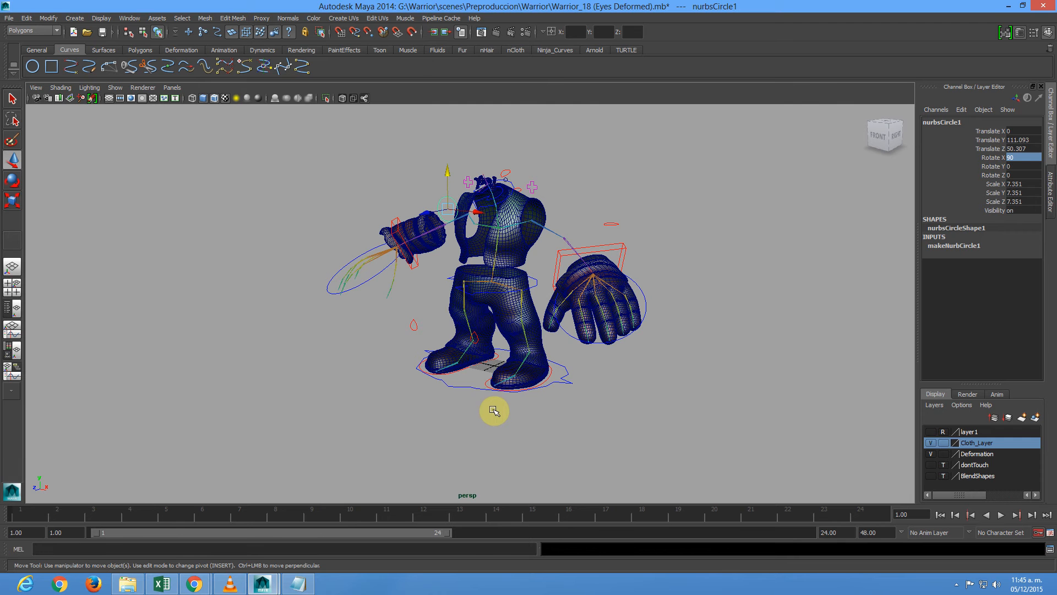
alt+drag(495, 380, 539, 355)
scroll(550, 363, up, 5)
alt+middle_drag(557, 370, 553, 404)
alt+drag(552, 404, 532, 311)
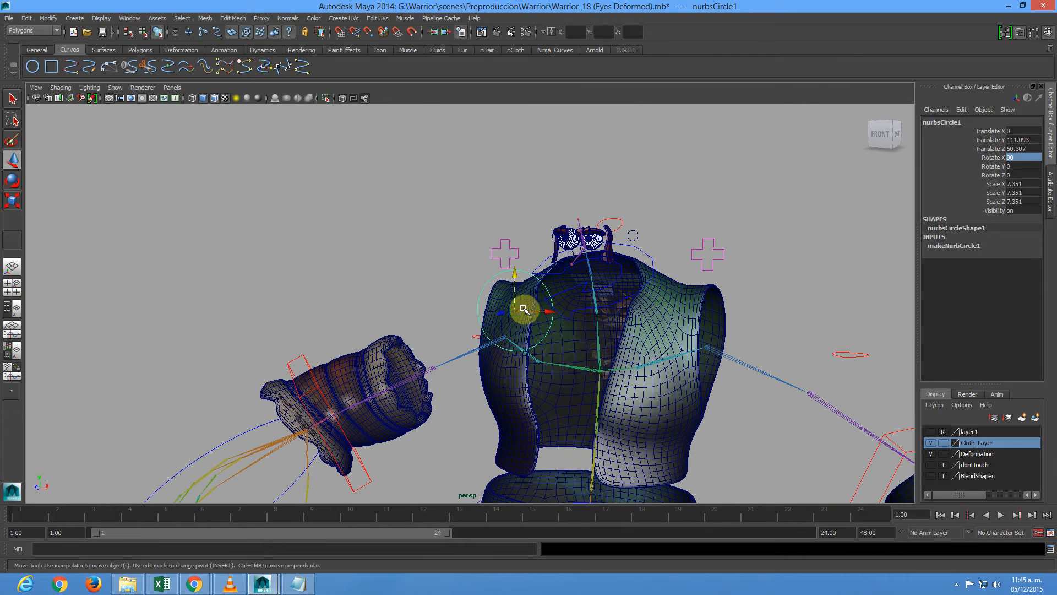
click(515, 310)
drag(587, 239, 650, 314)
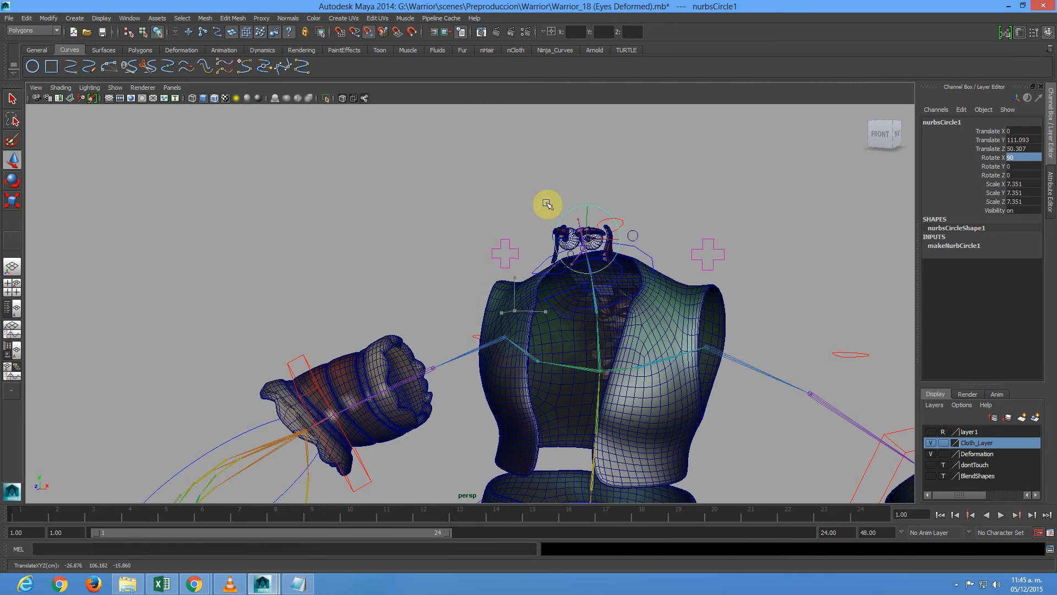
- Snap the circle to the centre vertex of the left eye's pupil
alt+right_drag(676, 240, 650, 229)
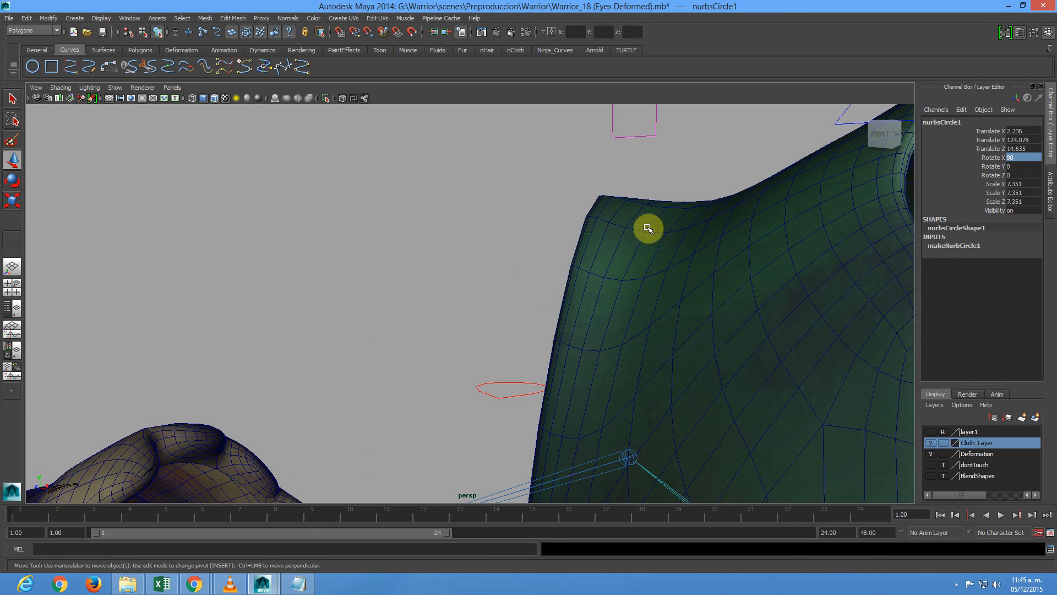
alt+right_drag(549, 282, 420, 250)
alt+middle_drag(648, 252, 516, 264)
alt+right_drag(516, 263, 679, 427)
alt+middle_drag(679, 427, 582, 413)
alt+right_drag(582, 413, 688, 370)
alt+middle_drag(689, 371, 666, 369)
alt+right_drag(666, 369, 642, 361)
alt+middle_drag(642, 362, 606, 319)
alt+right_drag(606, 319, 627, 380)
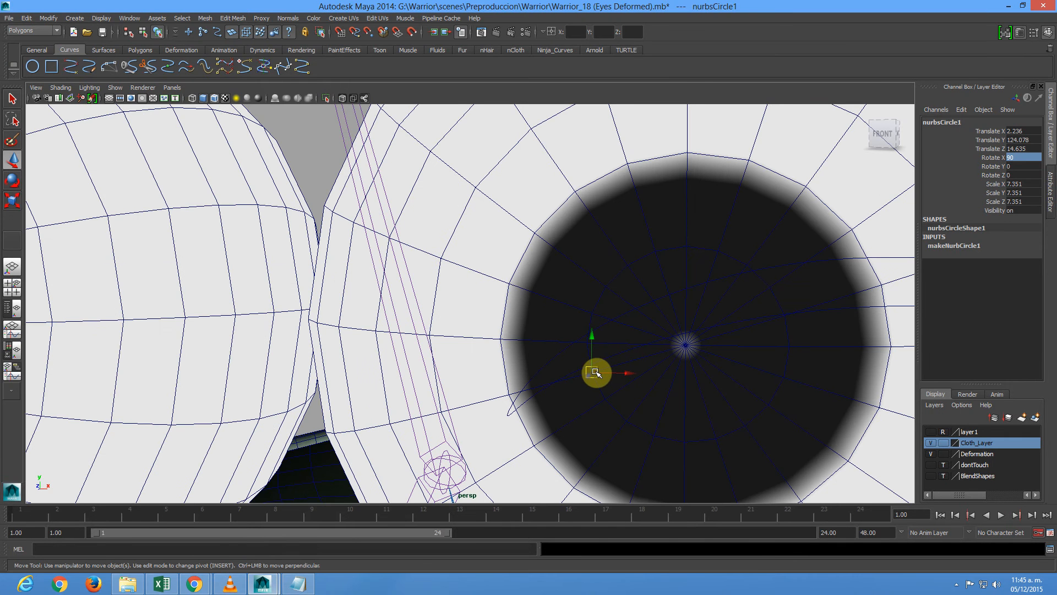
key(Insert)
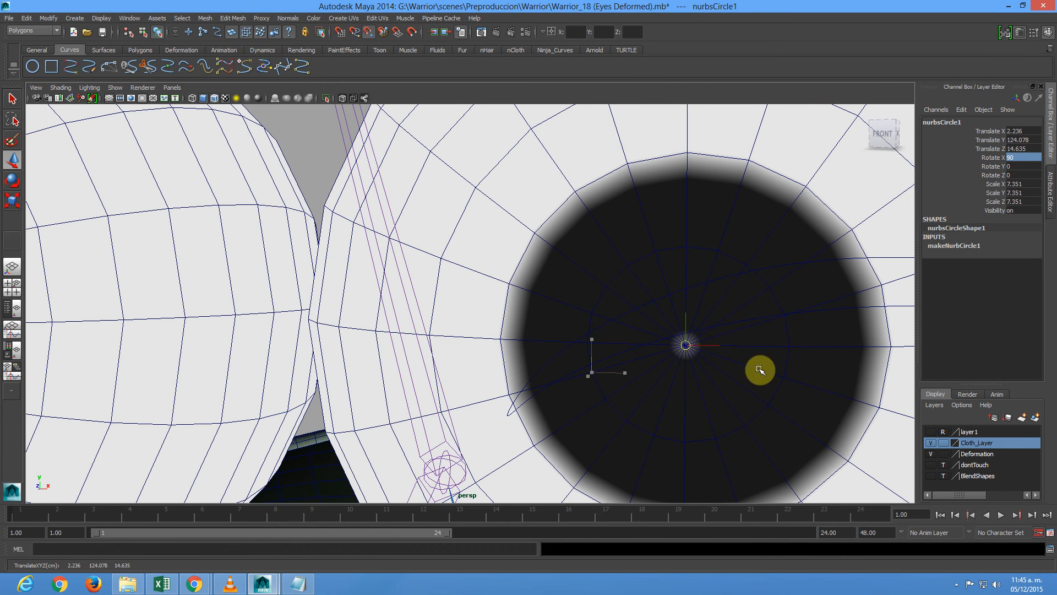
- Scale the circle down to about 1.44 and move it forward in front of the eye to about 32.19 in Z
key(r)
alt+right_drag(786, 395, 567, 314)
alt+drag(617, 311, 581, 328)
drag(293, 343, 149, 321)
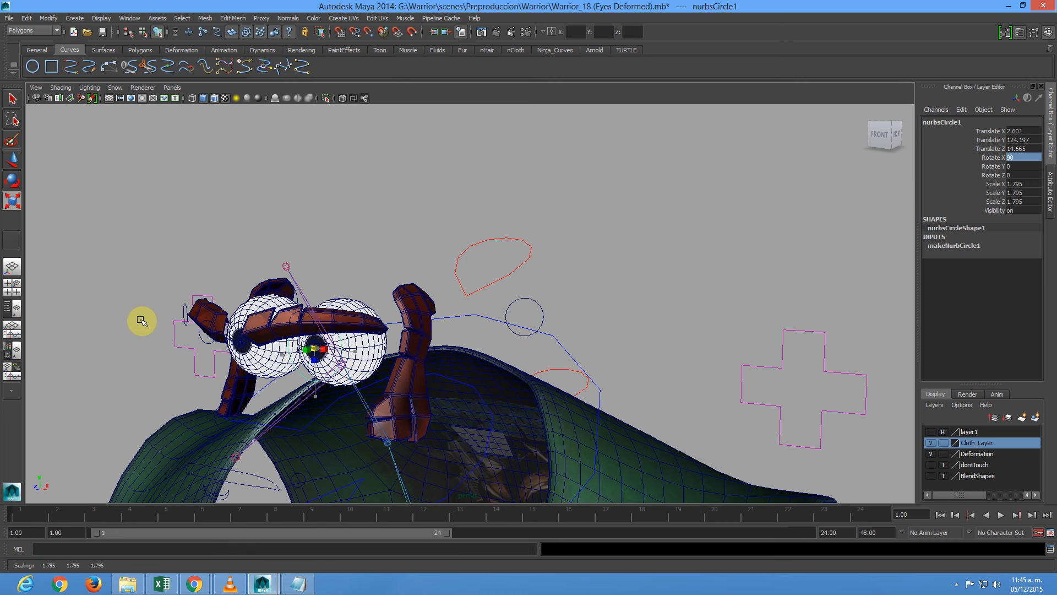
key(w)
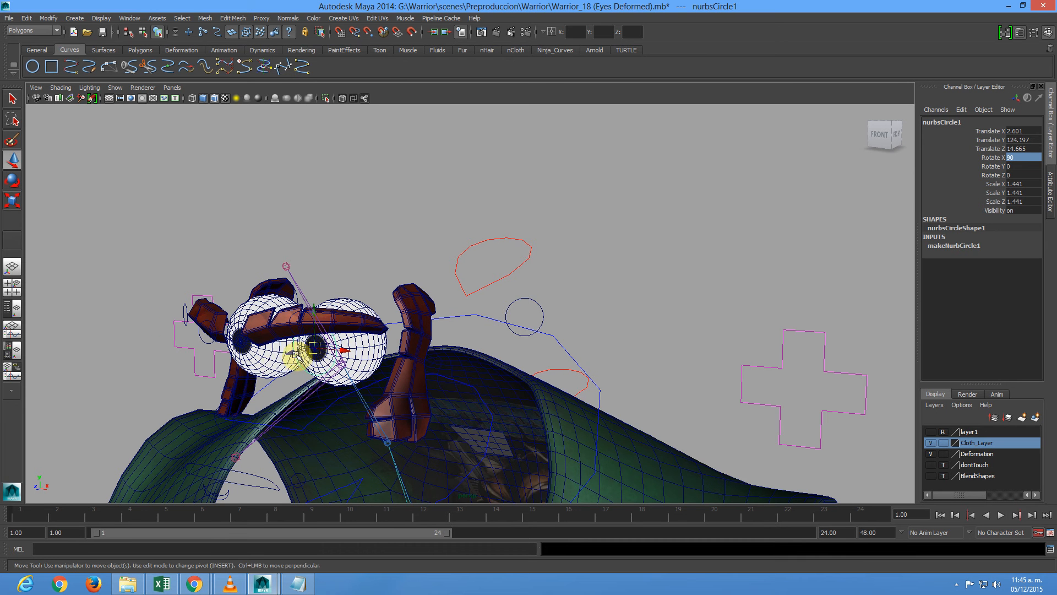
drag(293, 350, 48, 439)
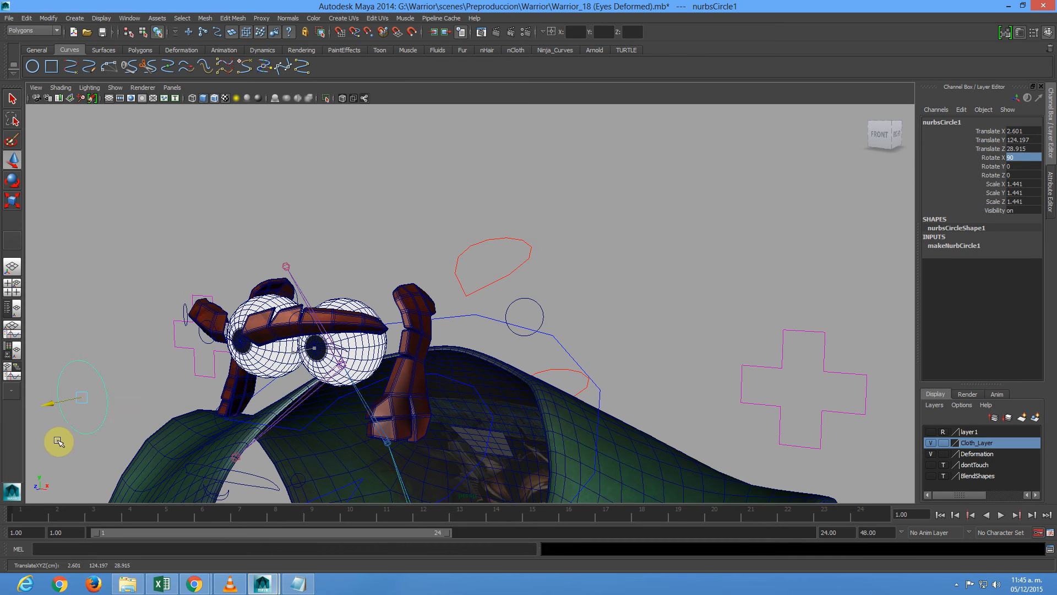
alt+drag(497, 322, 210, 314)
alt+drag(328, 295, 390, 299)
- Duplicate the eye circle and set the copy's X translation to 0 to centre it
key(ctrl+d)
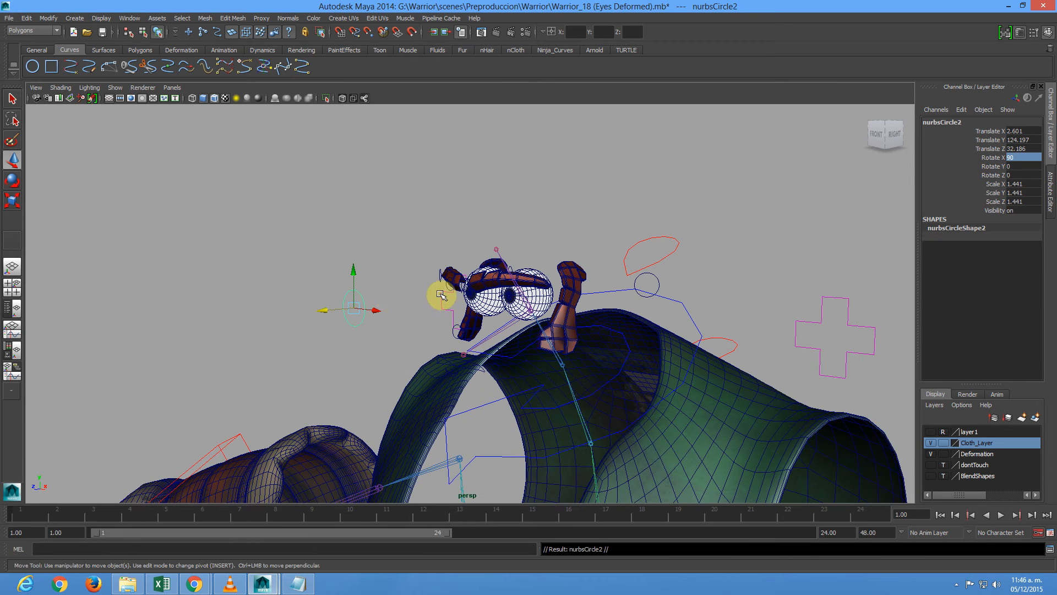
click(1026, 131)
key(Return)
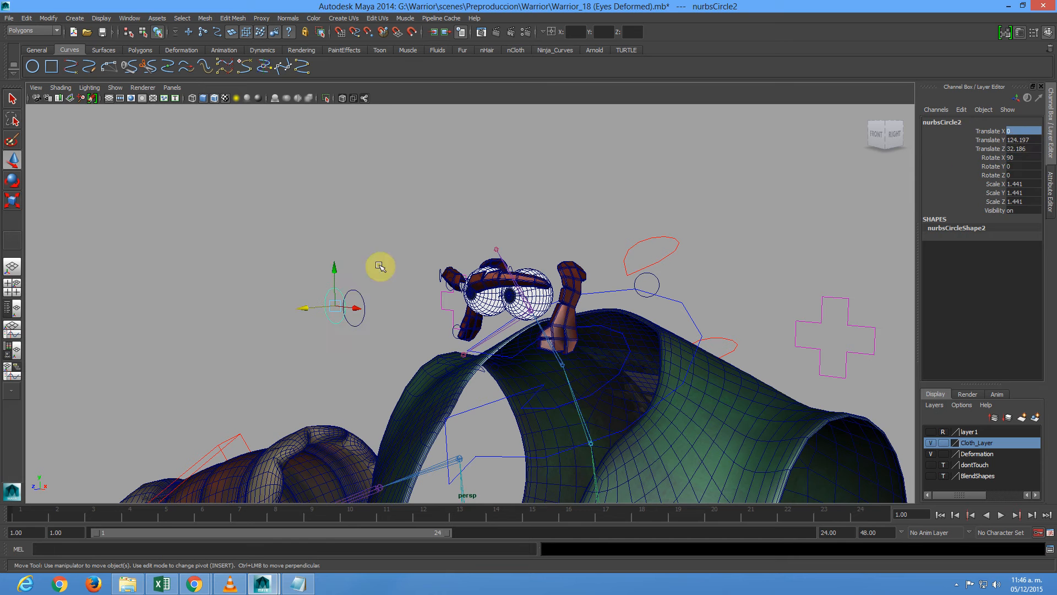
- Duplicate the left eye's circle again, group the copy and mirror the group with a Scale X of -1
click(364, 296)
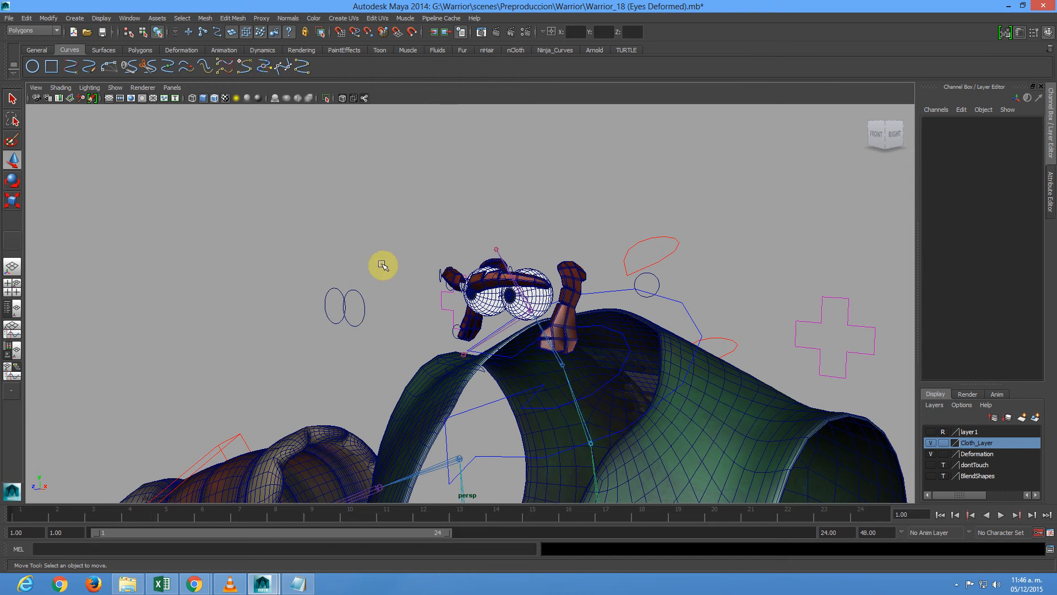
click(218, 33)
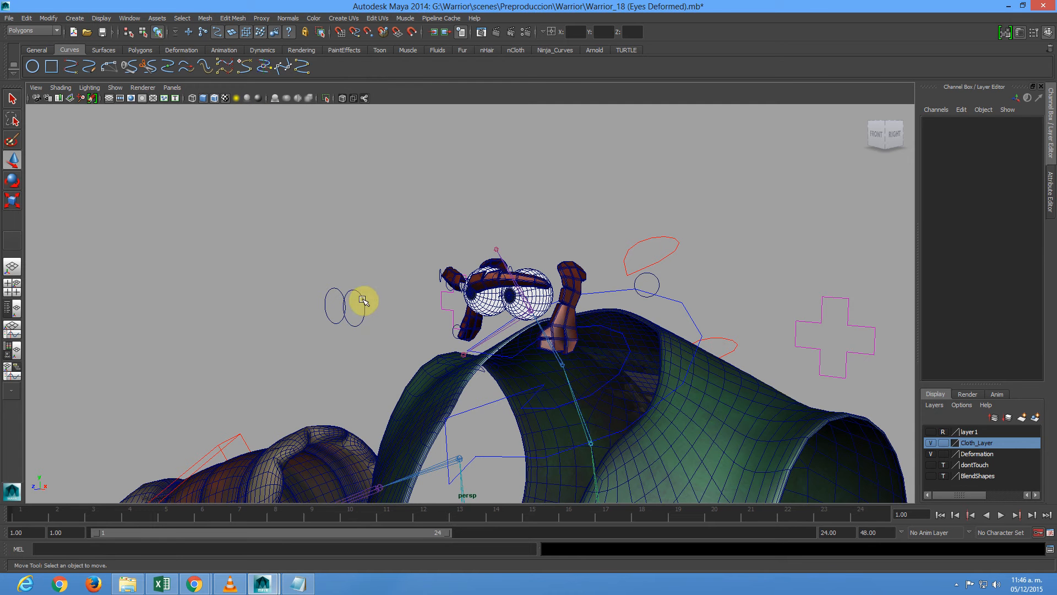
click(361, 324)
key(ctrl+d)
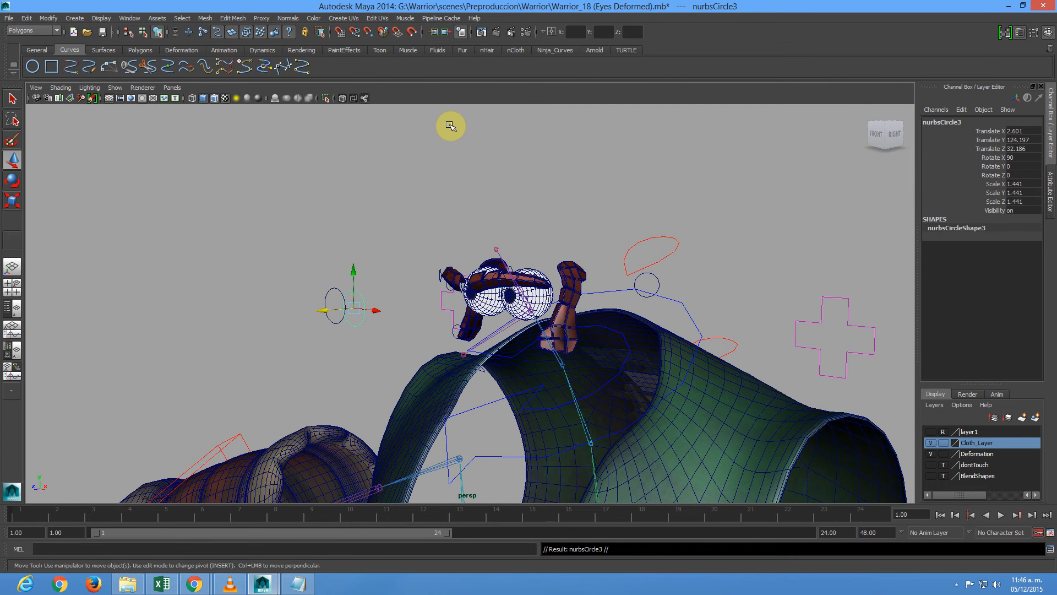
key(ctrl+g)
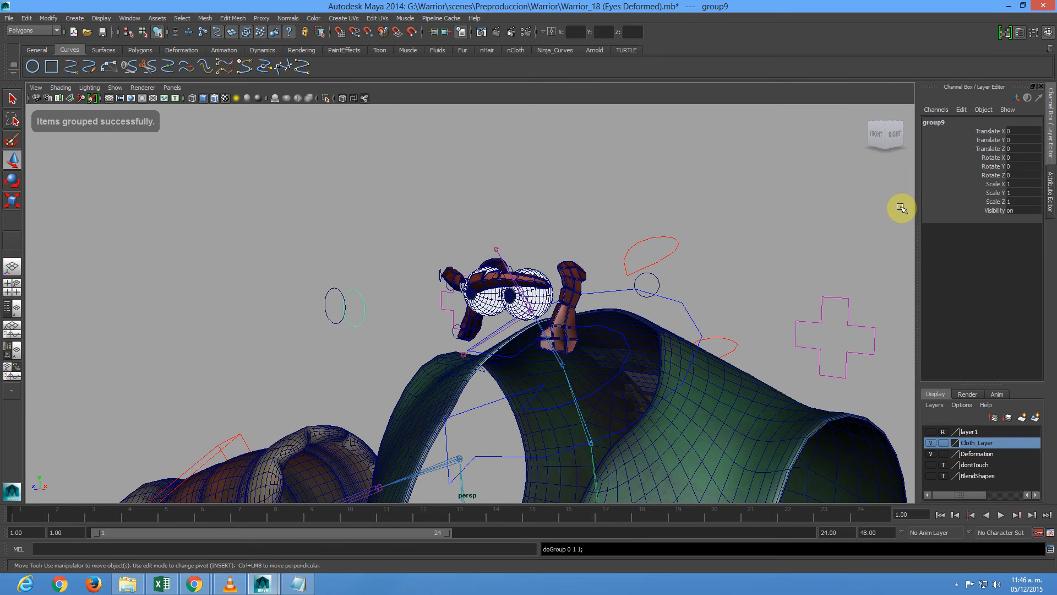
text(-1)
key(Return)
- Unparent the mirrored circle from its group
drag(322, 326, 248, 239)
click(48, 18)
mouse_move(26, 18)
click(49, 347)
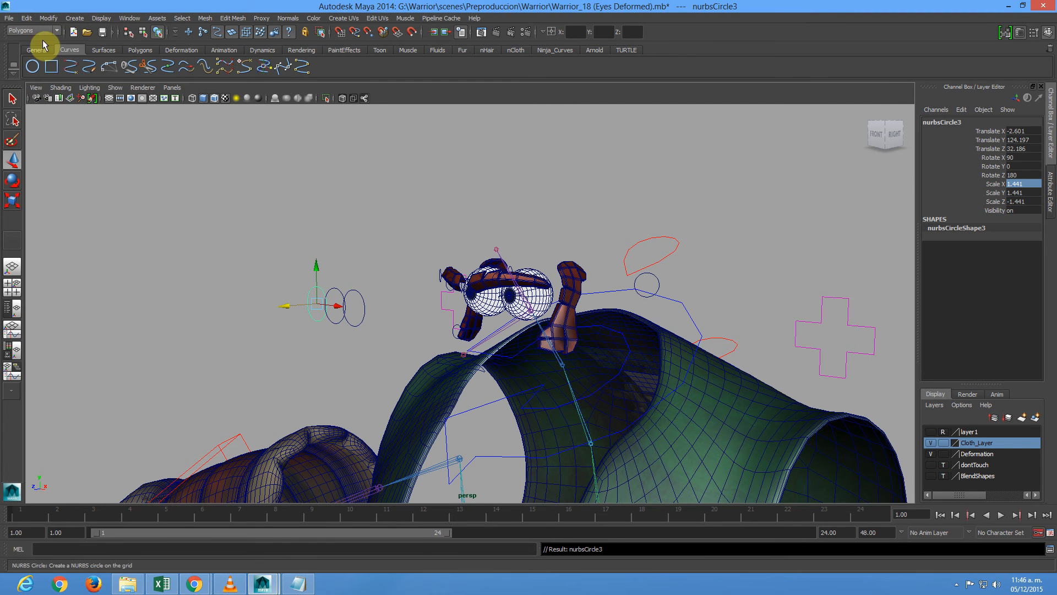
- Freeze the transformations of all three circles in front of the face
click(48, 18)
drag(370, 259, 296, 319)
click(47, 18)
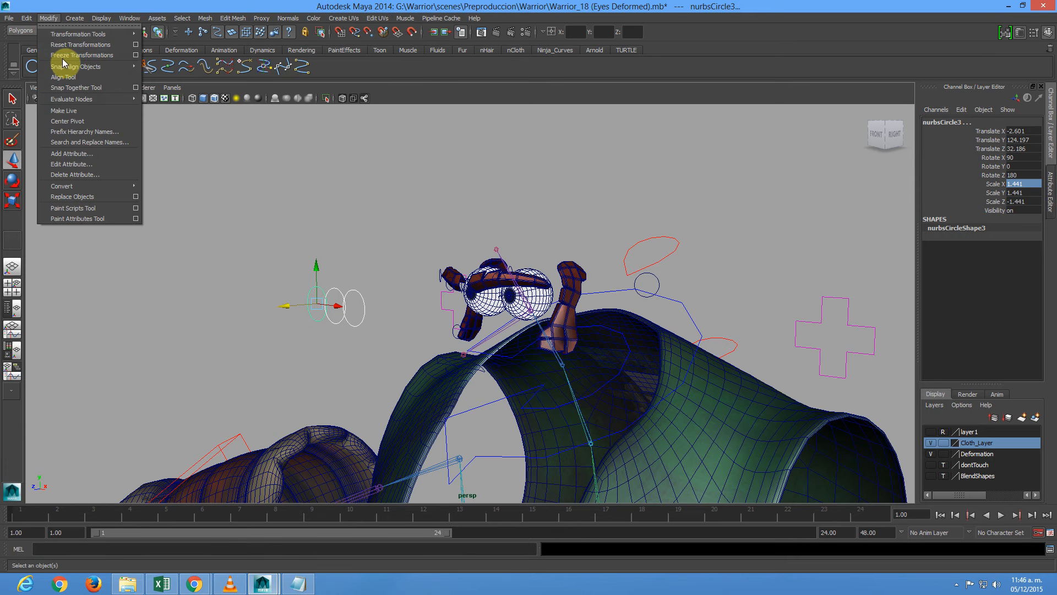
click(62, 56)
- Delete the construction history of the three selected circles
click(26, 18)
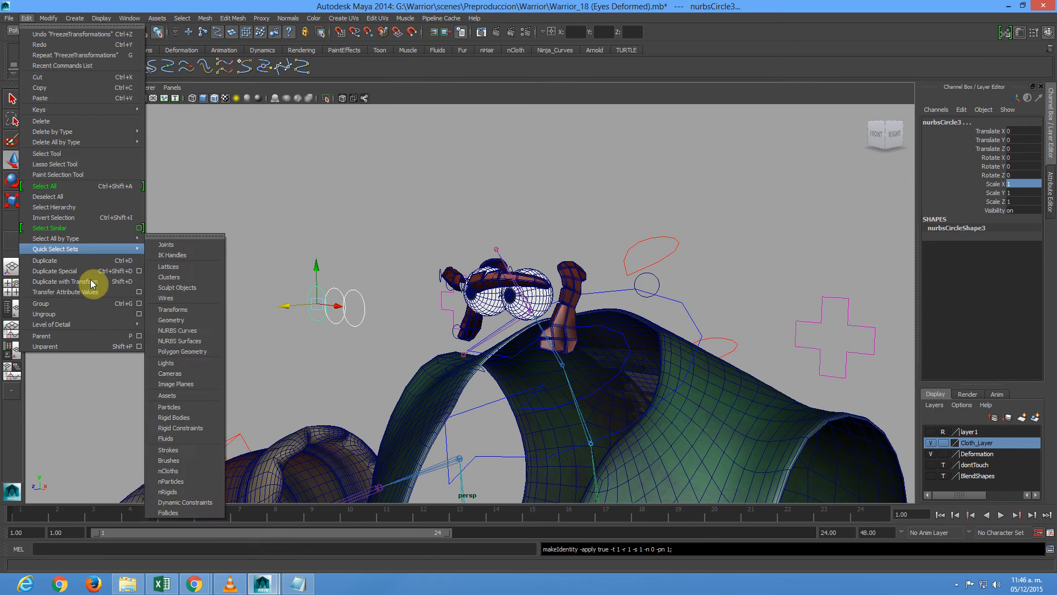
click(31, 20)
click(31, 22)
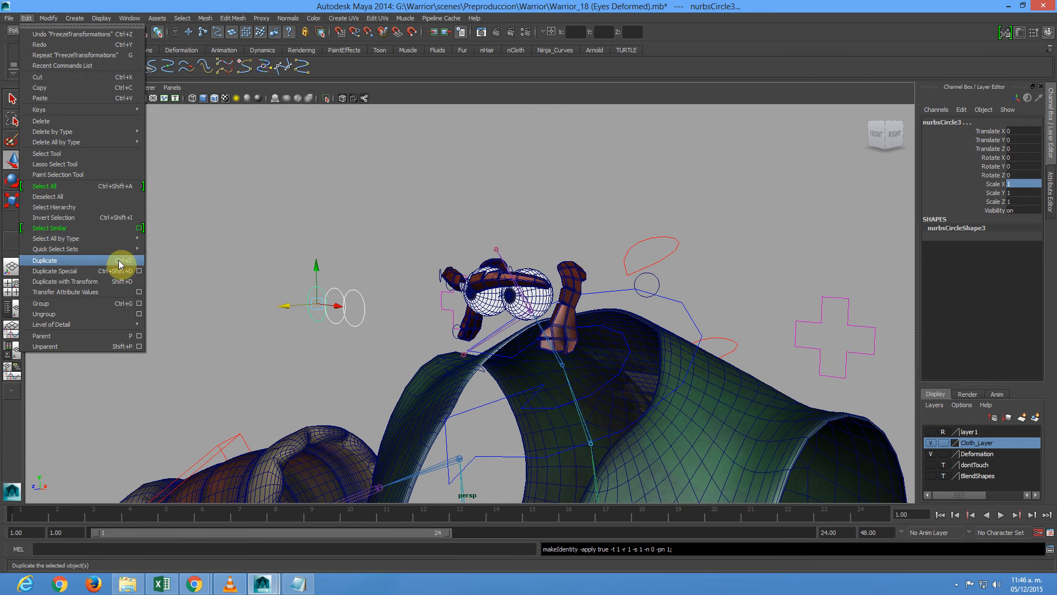
mouse_move(117, 249)
mouse_move(76, 134)
click(171, 138)
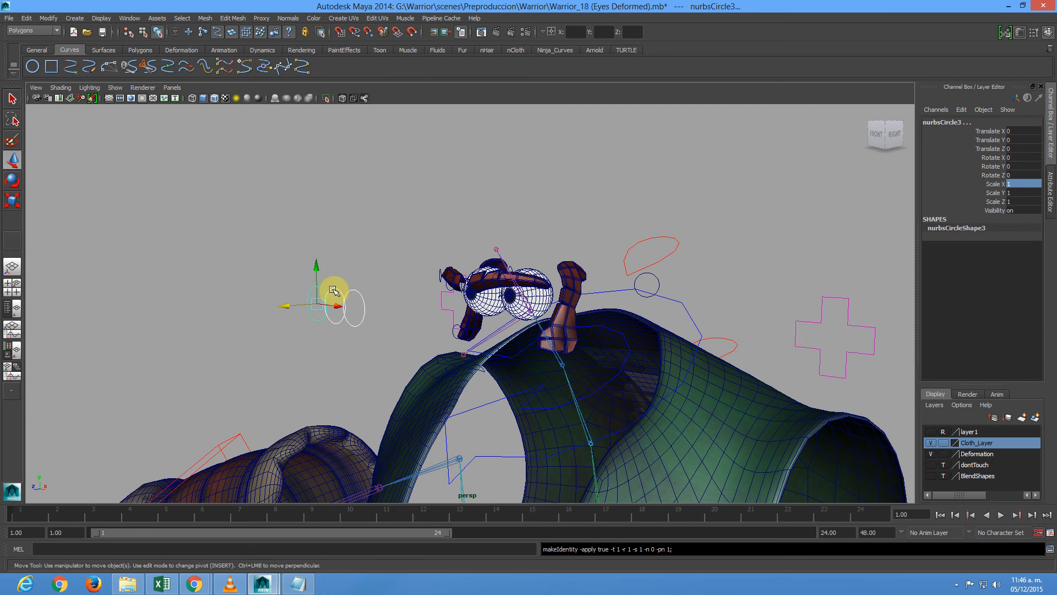
- Stretch the middle circle's control vertices horizontally into a wide oval spanning both eye circles
drag(336, 299, 337, 302)
key(f)
alt+drag(571, 215, 501, 218)
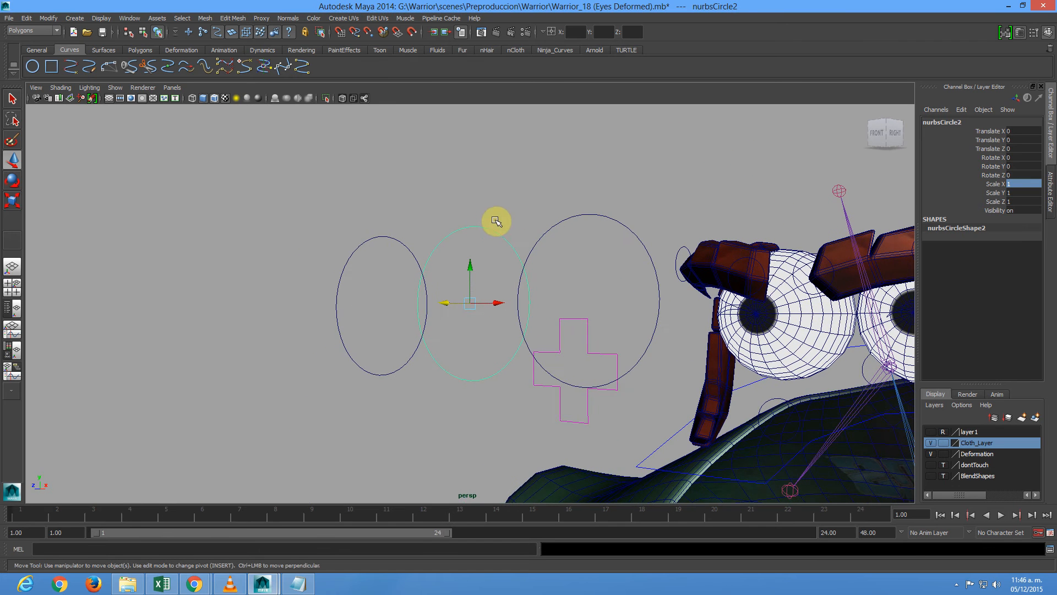
right_drag(489, 228, 444, 226)
drag(580, 159, 319, 424)
alt+drag(649, 307, 559, 229)
key(r)
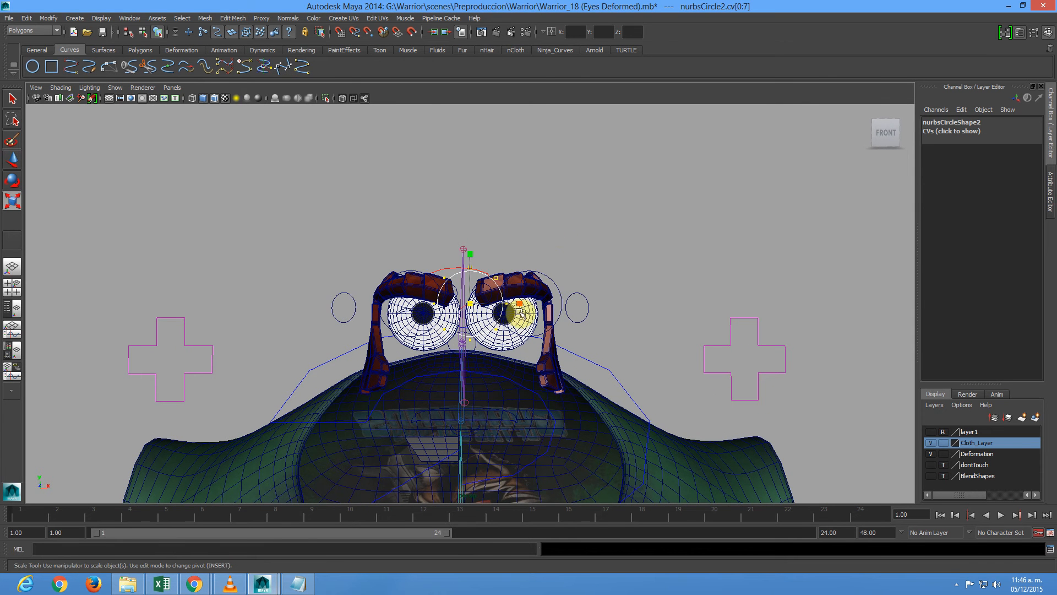
drag(522, 305, 637, 297)
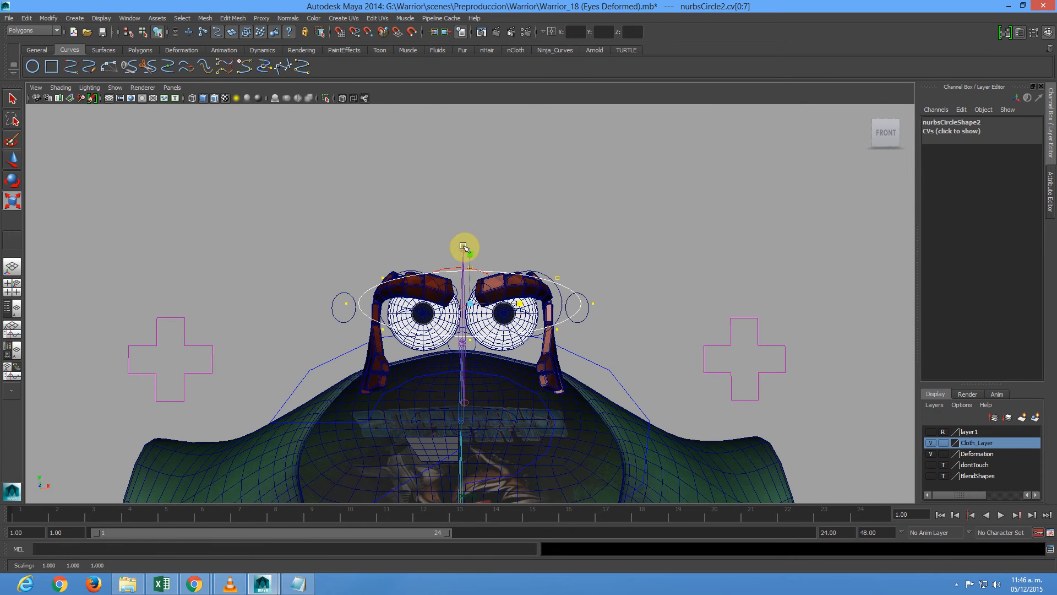
- Pinch the oval at its middle and scale its end control vertices outward to surround both eye circles
drag(469, 254, 461, 361)
drag(471, 269, 469, 299)
drag(572, 340, 518, 212)
drag(433, 367, 401, 276)
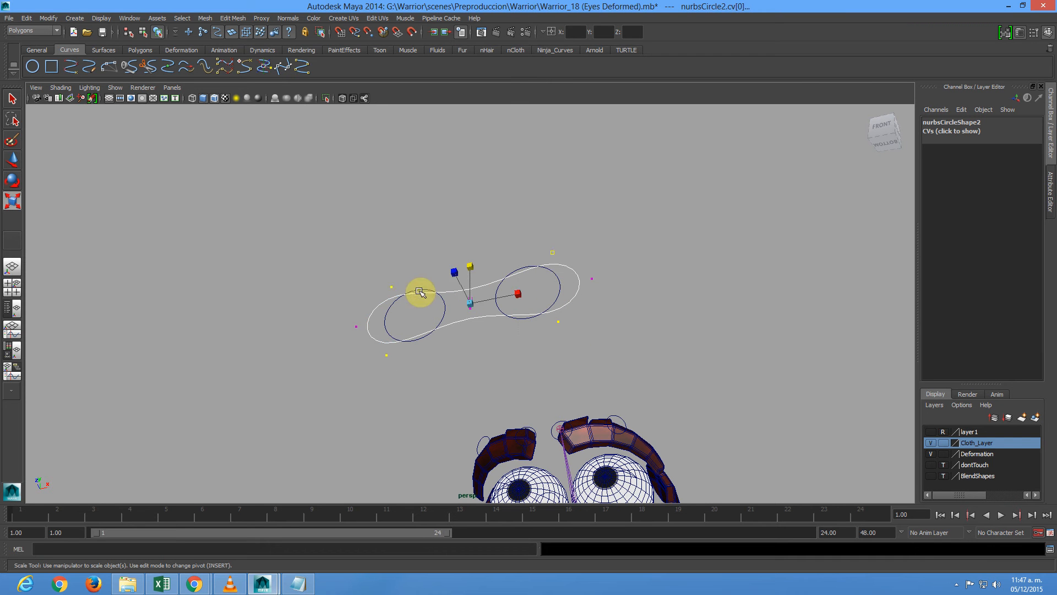
drag(518, 295, 619, 276)
- Rename the circle in front of the character's left eye as leftEyeControl
click(551, 270)
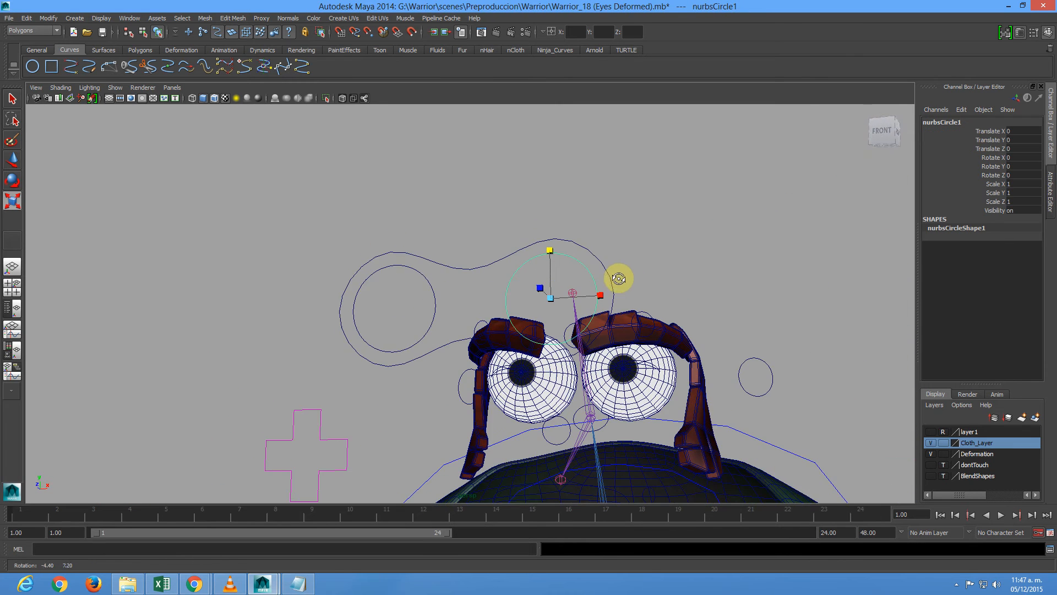
double_click(943, 122)
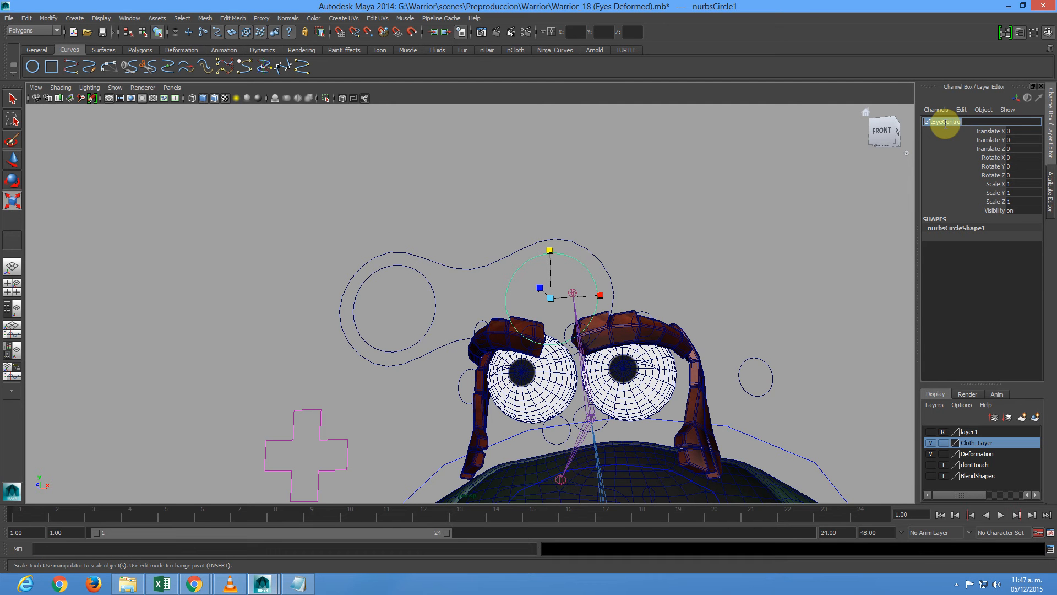
key(Return)
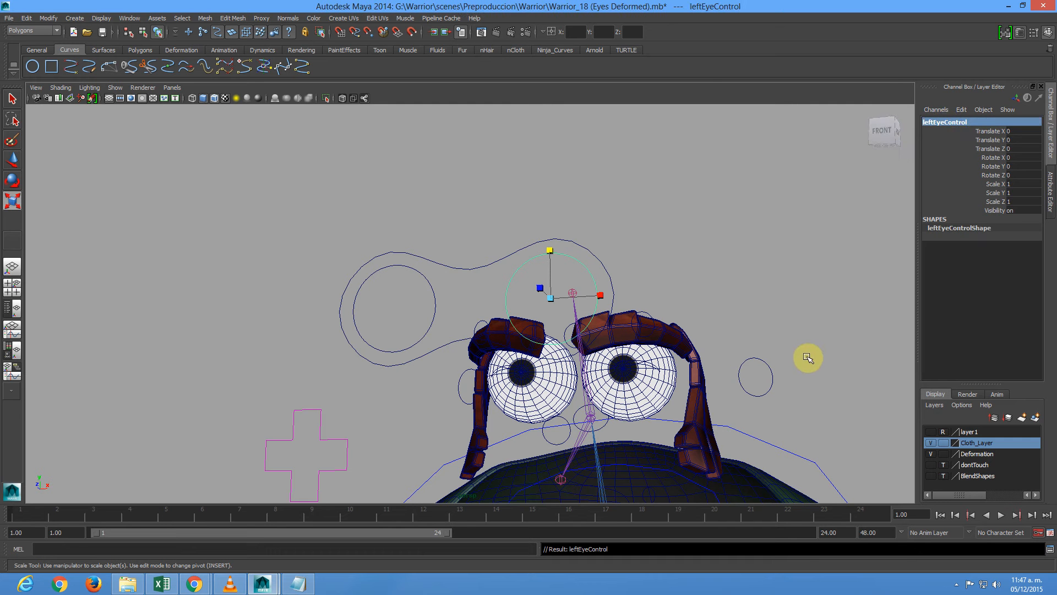
- Rename the mirrored circle on the character's right side as rightEyeControl
click(269, 444)
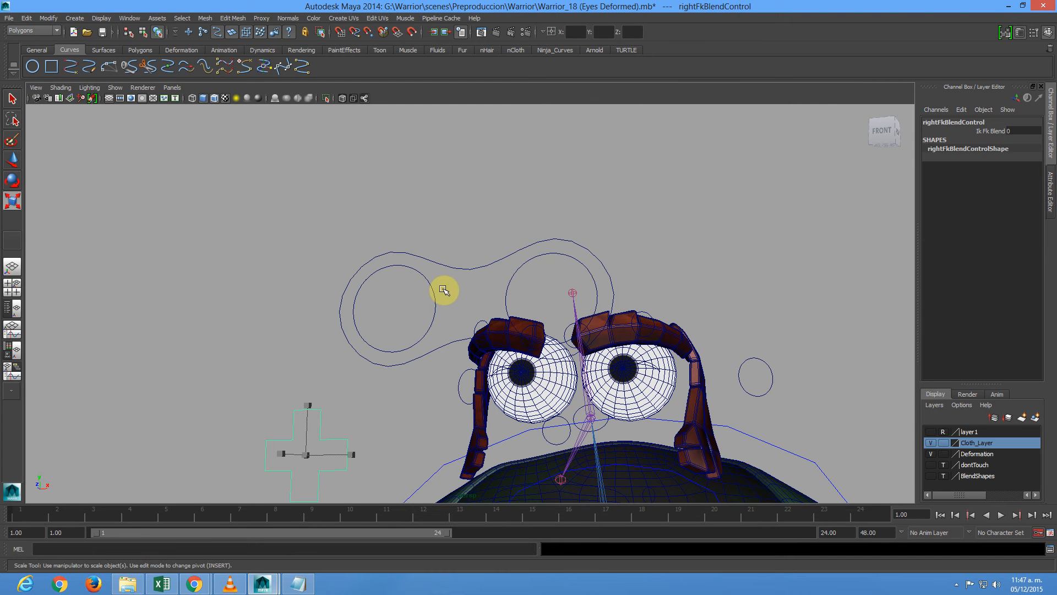
click(394, 304)
click(952, 123)
drag(928, 122, 897, 121)
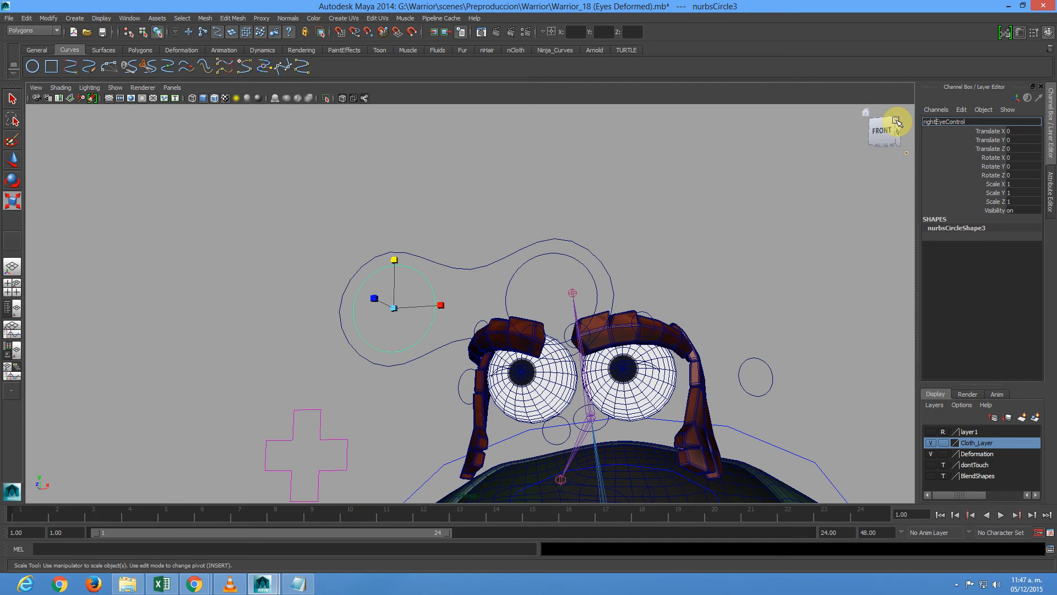
text(right)
key(Return)
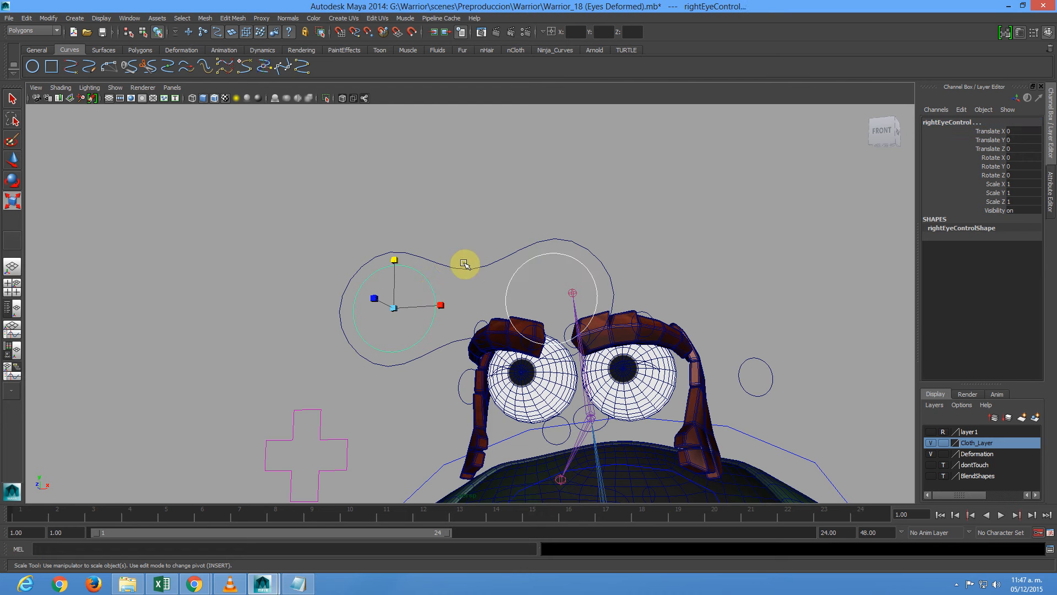
- Rename the outer curve surrounding both eye circles as EyesControl
click(468, 281)
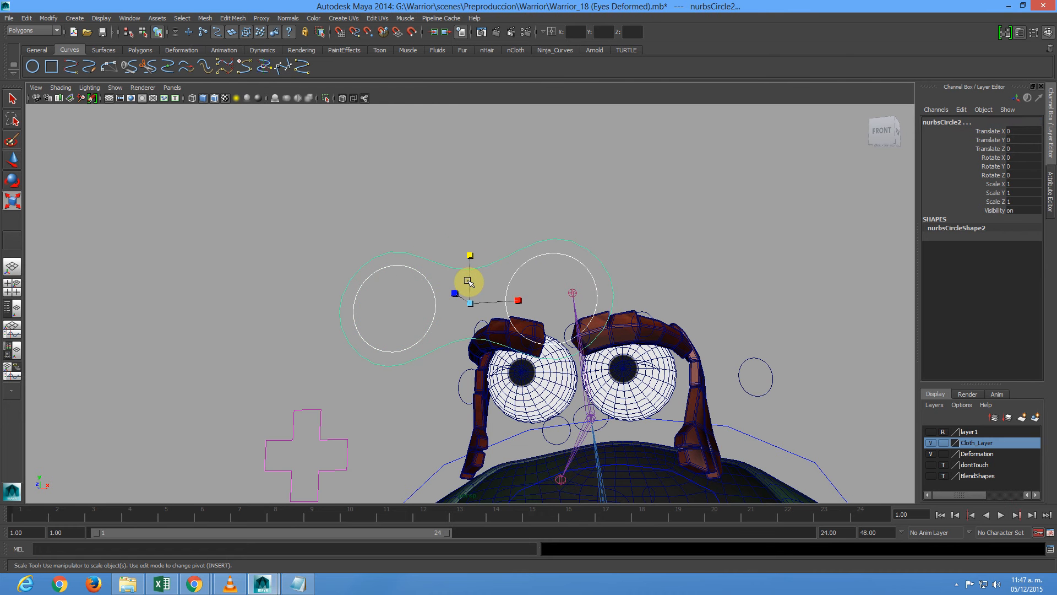
click(548, 241)
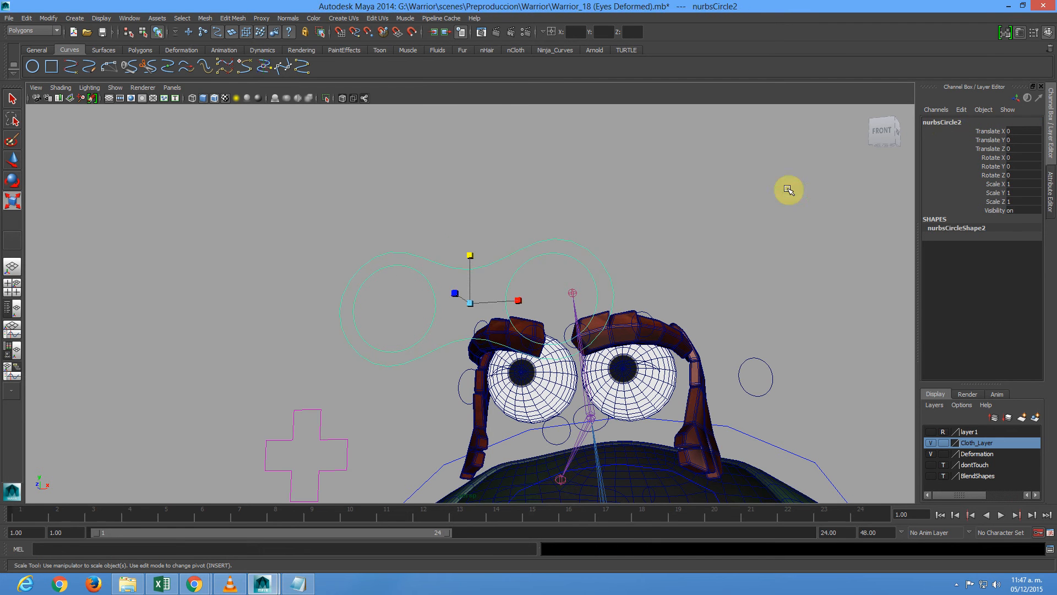
double_click(941, 121)
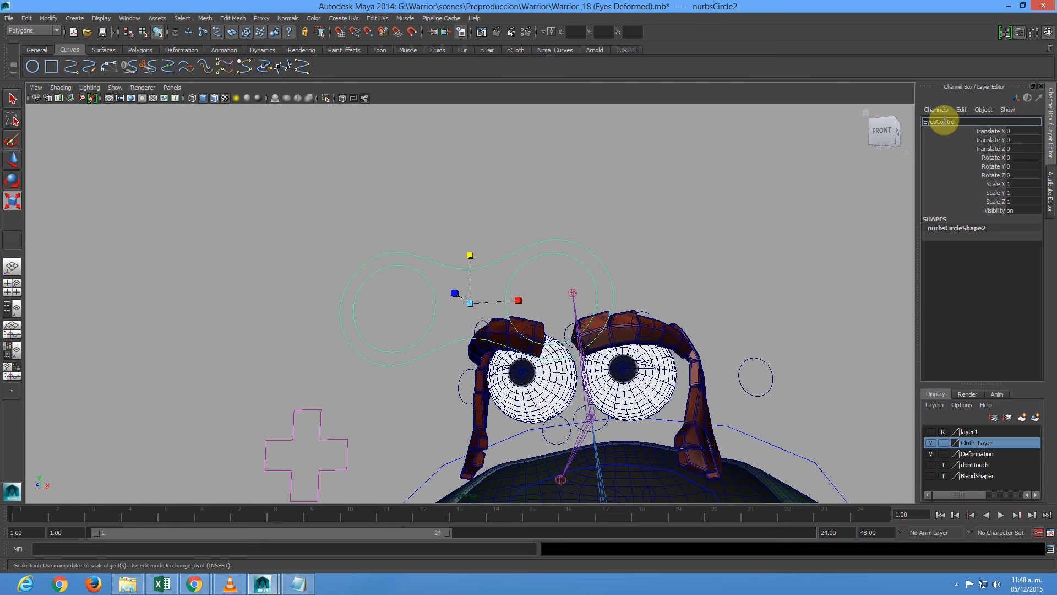
key(Return)
click(749, 230)
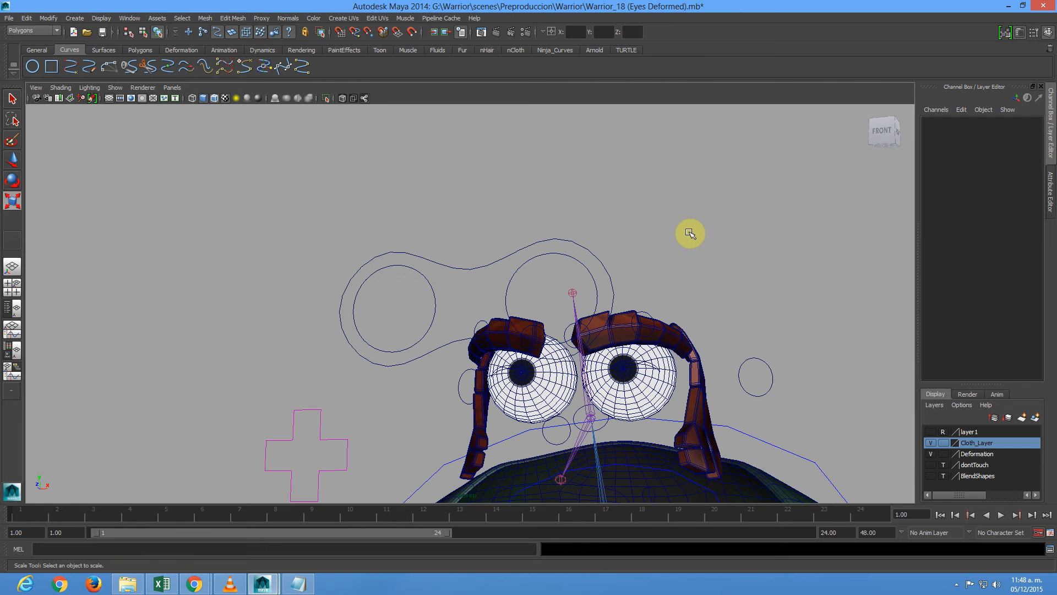
- Move EyesControl forward in front of the face to Translate Z 16.675 and freeze its transformations
alt+drag(672, 199, 531, 240)
click(520, 291)
alt+drag(519, 291, 671, 326)
click(997, 585)
alt+drag(586, 302, 499, 357)
alt+right_drag(498, 357, 614, 384)
mouse_move(467, 355)
alt+mouse_down()
mouse_move(457, 354)
mouse_move(480, 355)
alt+mouse_up()
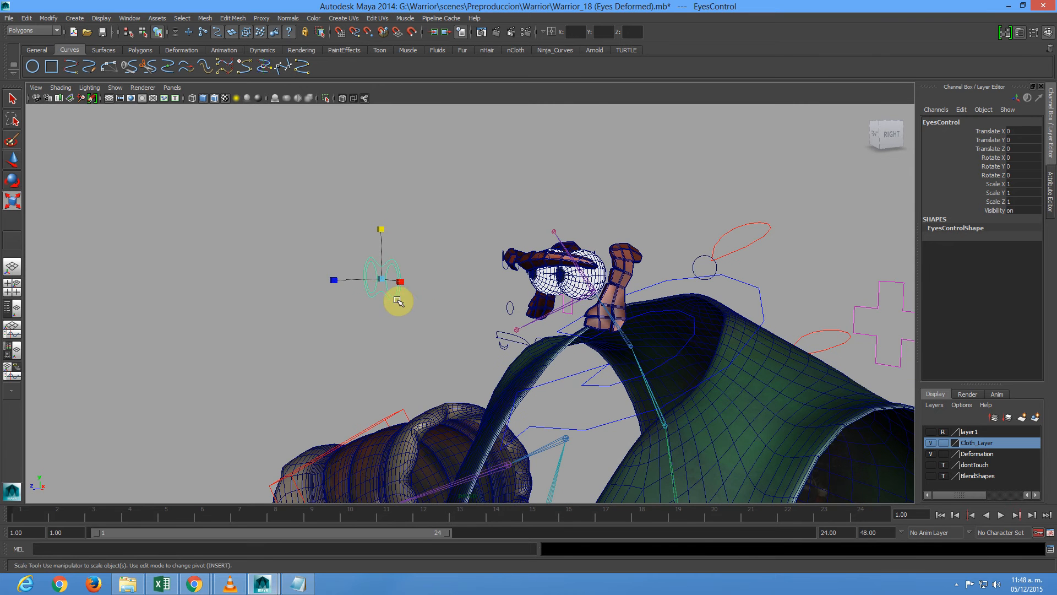
key(w)
middle_drag(267, 288, 153, 308)
alt+right_drag(226, 297, 380, 299)
alt+drag(380, 300, 399, 309)
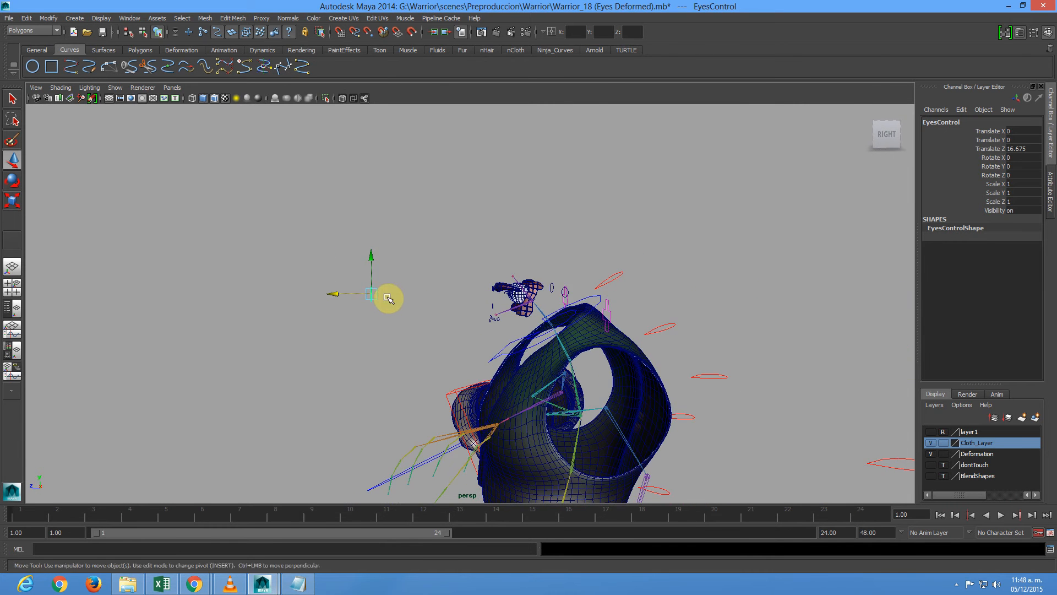
click(49, 18)
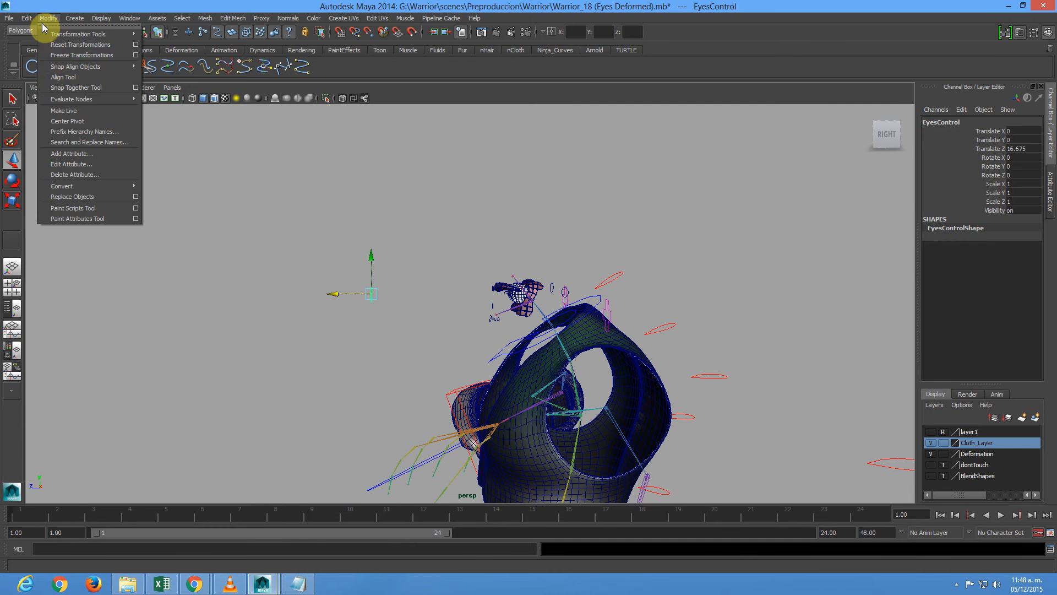
click(55, 55)
- Check the selection of the individual eye control curves in front of the face
alt+right_drag(339, 304, 515, 384)
click(343, 302)
mouse_move(275, 275)
alt+mouse_down()
mouse_move(294, 273)
mouse_move(268, 268)
alt+mouse_up()
click(356, 255)
click(280, 282)
click(388, 267)
alt+drag(514, 303, 547, 278)
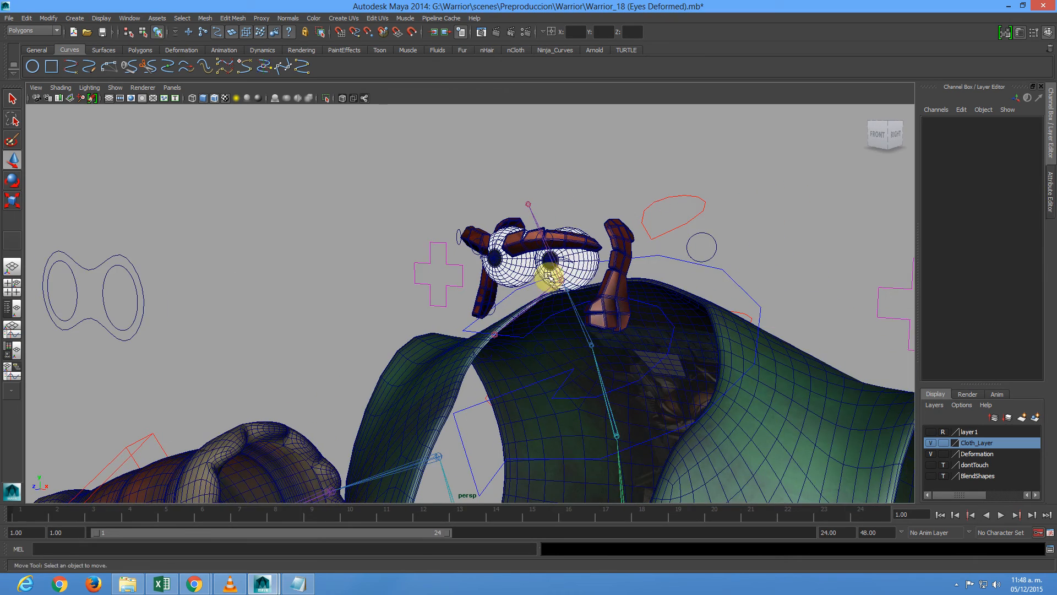
- Select the character's left eyeball and review the OJOS CON LATTICE instructions in the Notepad notes
click(582, 267)
alt+drag(662, 328, 629, 253)
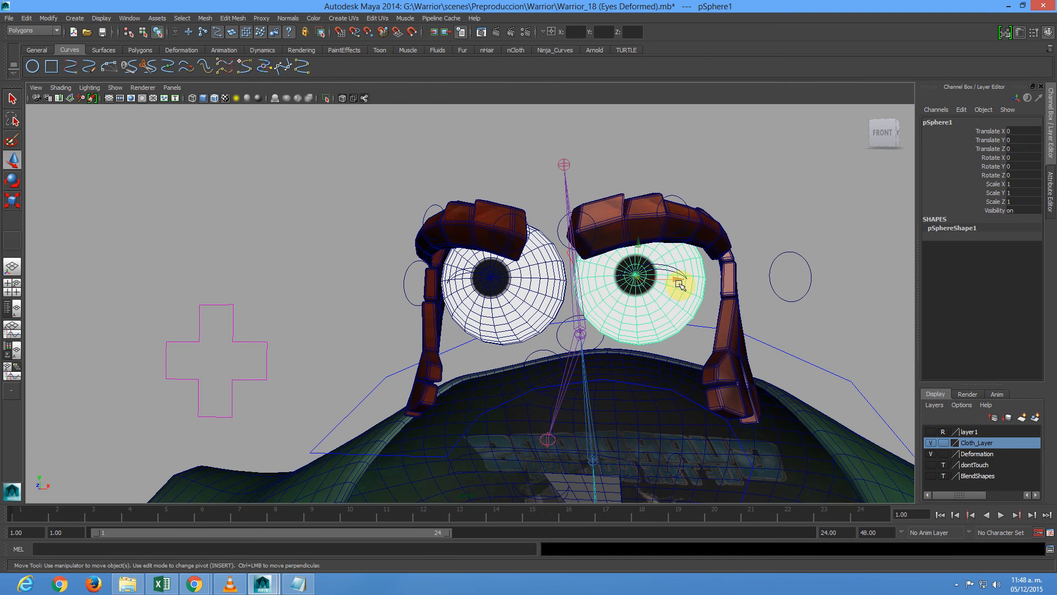
click(298, 586)
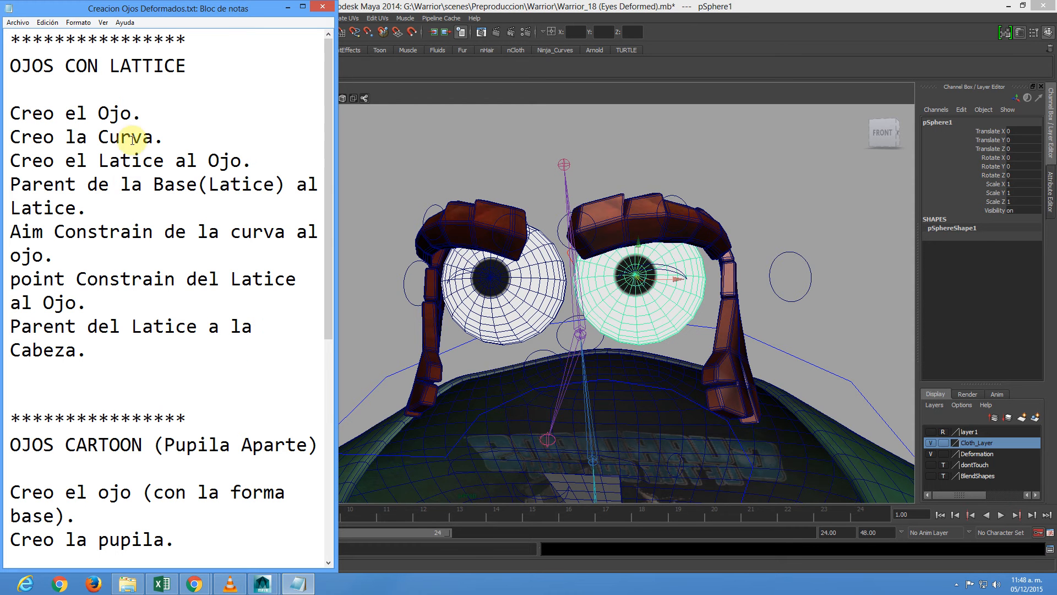
drag(10, 64, 138, 345)
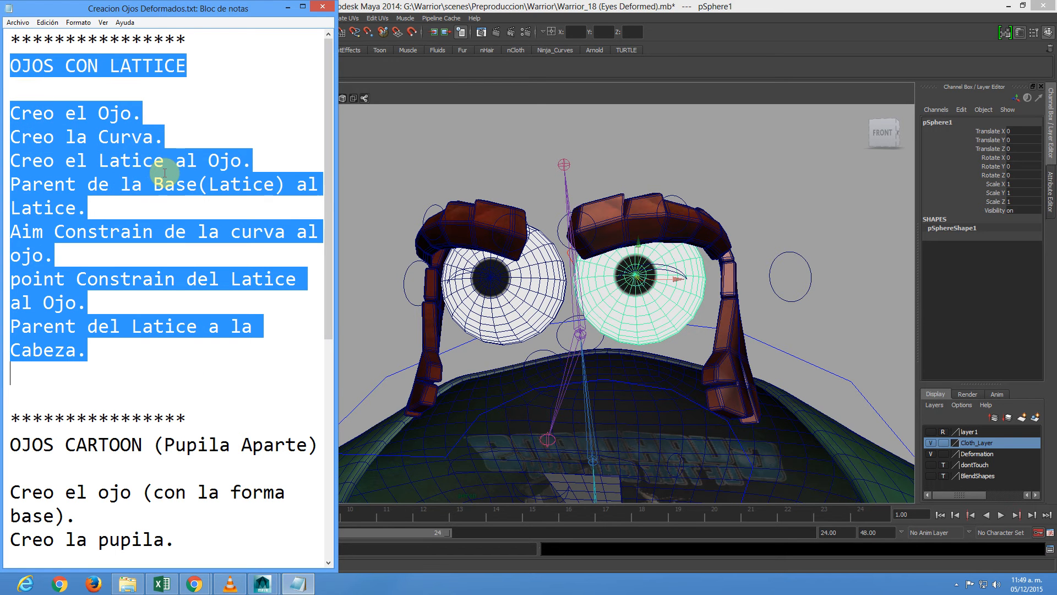
click(624, 134)
scroll(578, 236, up, 3)
click(731, 292)
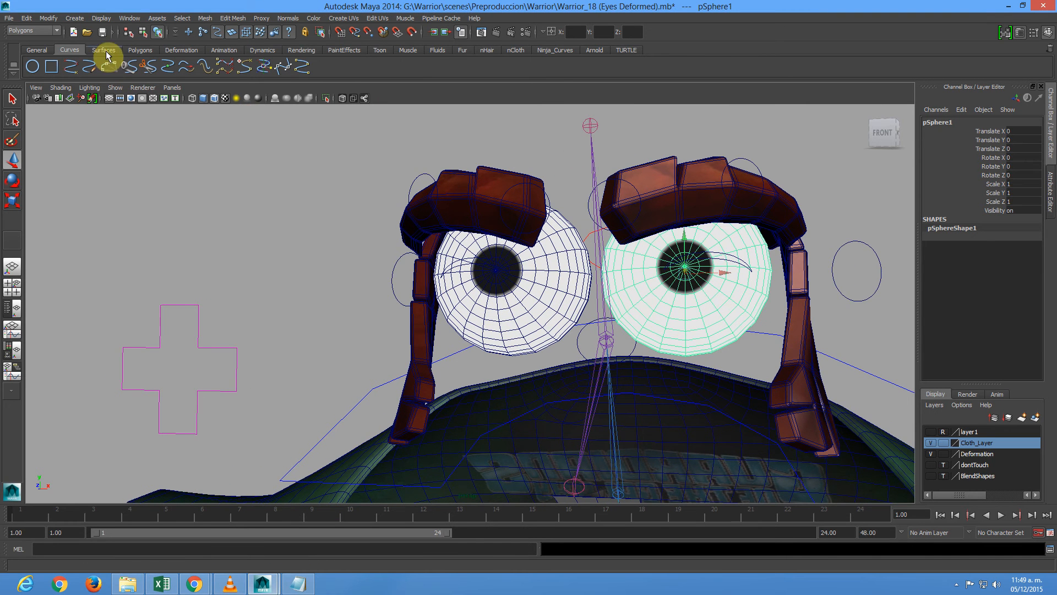
- Apply a lattice deformer to the left eyeball and show the head geometry in layer1
click(183, 51)
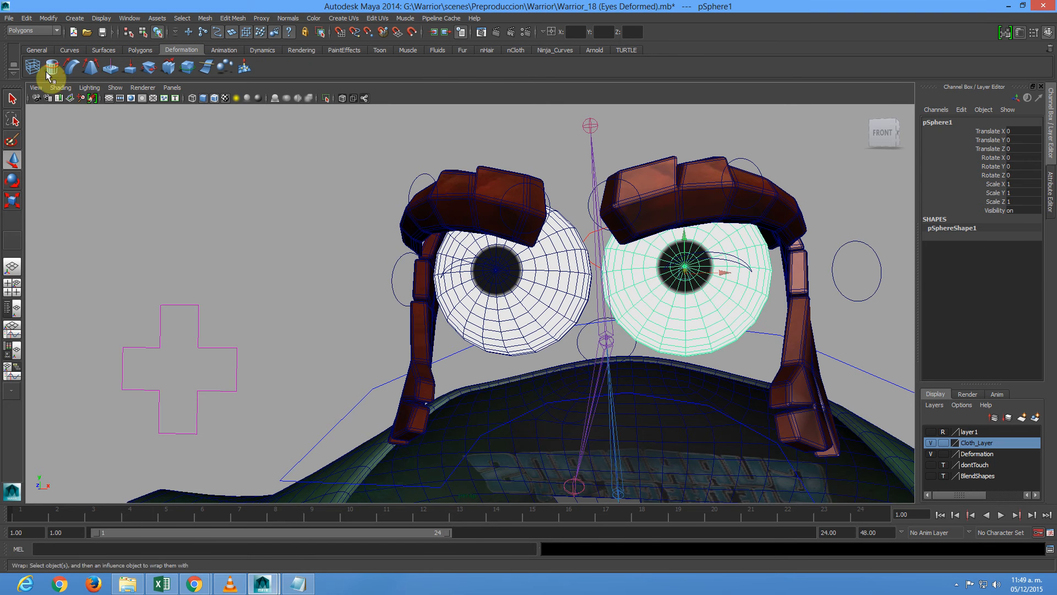
click(39, 67)
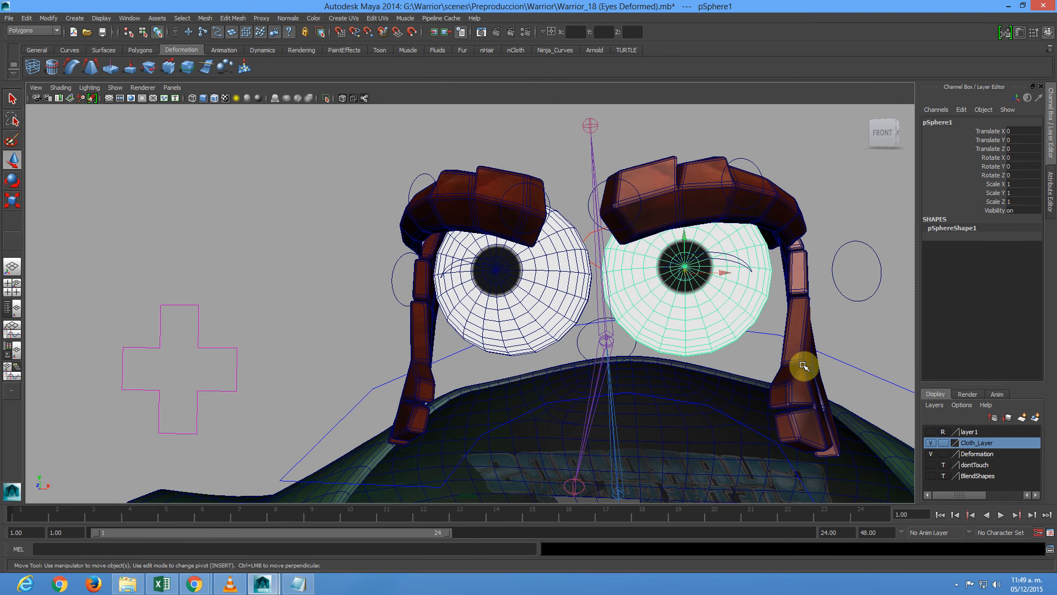
click(930, 432)
- Set the left eye lattice's T Divisions to 2 and switch to editing its lattice points
scroll(597, 266, up, 5)
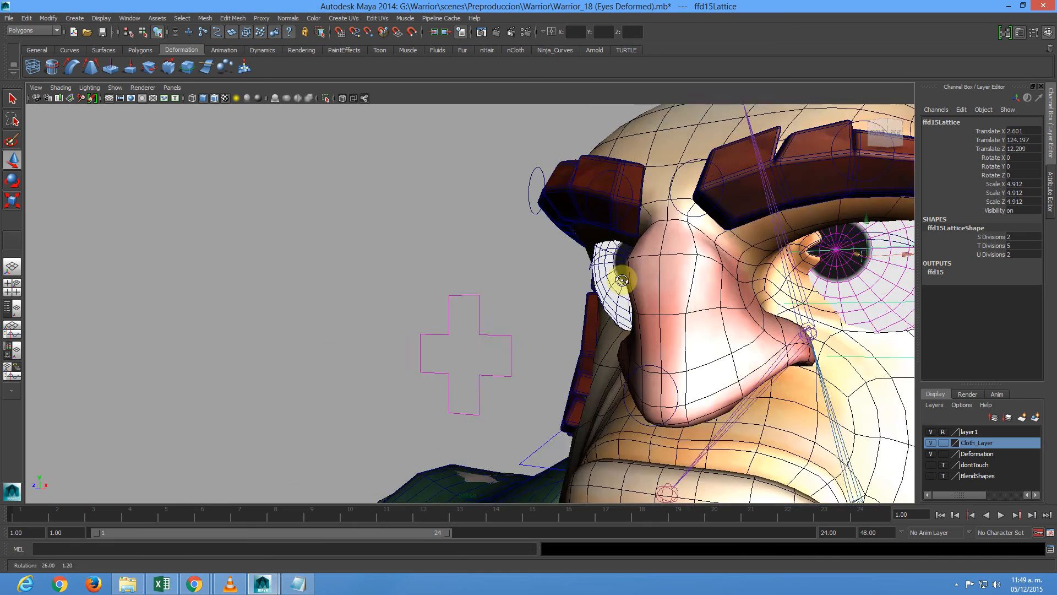
alt+drag(677, 267, 649, 276)
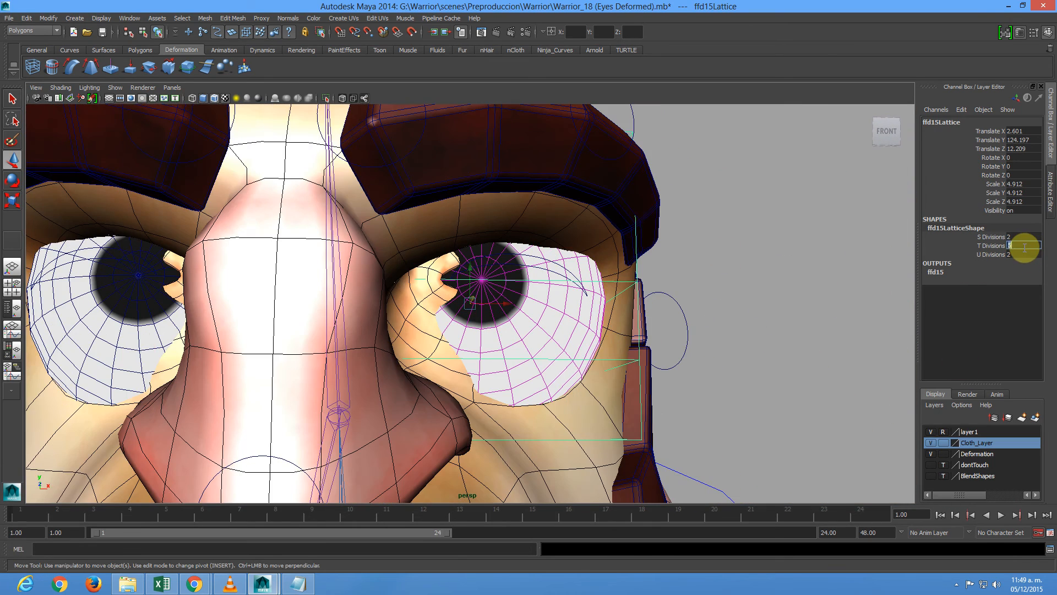
right_drag(807, 253, 798, 200)
- Move the outer-side lattice points of the left eyeball backward and slightly inward toward the eye socket
click(703, 314)
scroll(645, 361, down, 5)
drag(564, 381, 617, 446)
alt+drag(633, 373, 633, 397)
drag(723, 467, 583, 165)
alt+drag(638, 303, 615, 306)
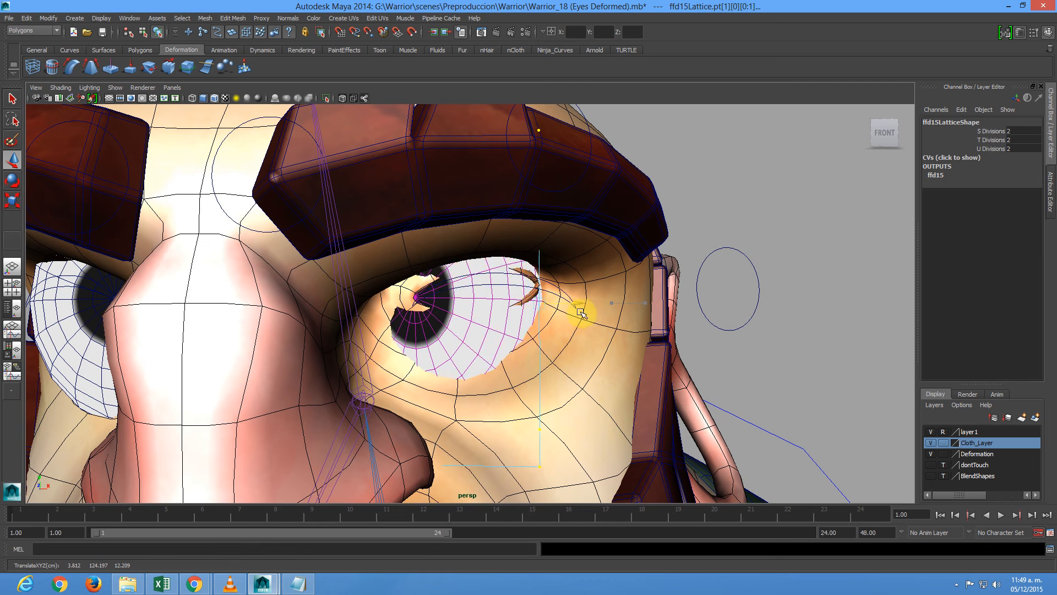
mouse_move(592, 314)
mouse_down()
mouse_move(635, 315)
mouse_move(547, 319)
mouse_move(574, 315)
mouse_up()
scroll(498, 305, down, 2)
drag(512, 306, 526, 307)
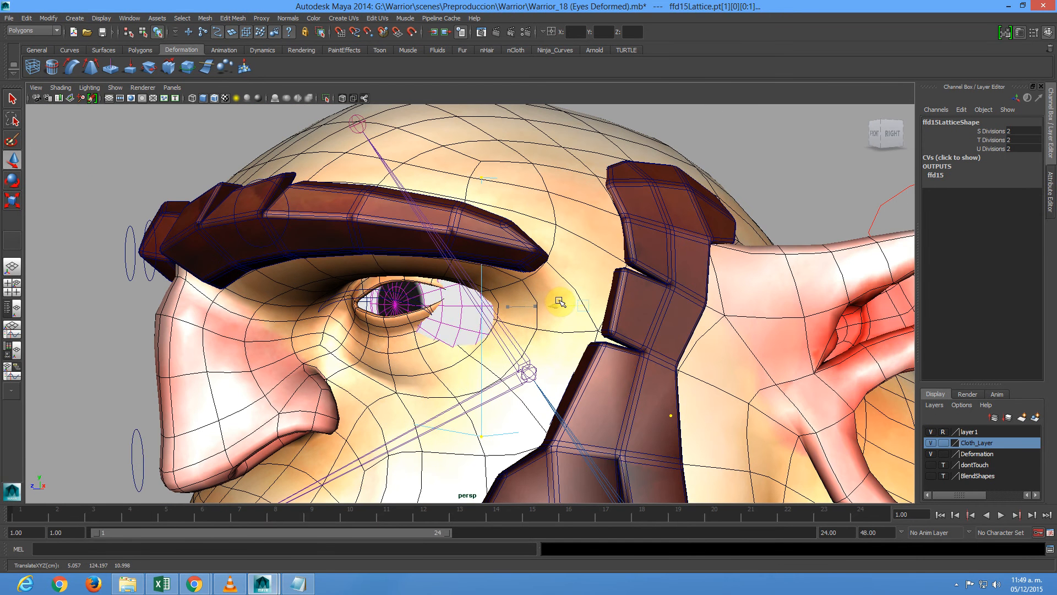
alt+drag(552, 302, 623, 303)
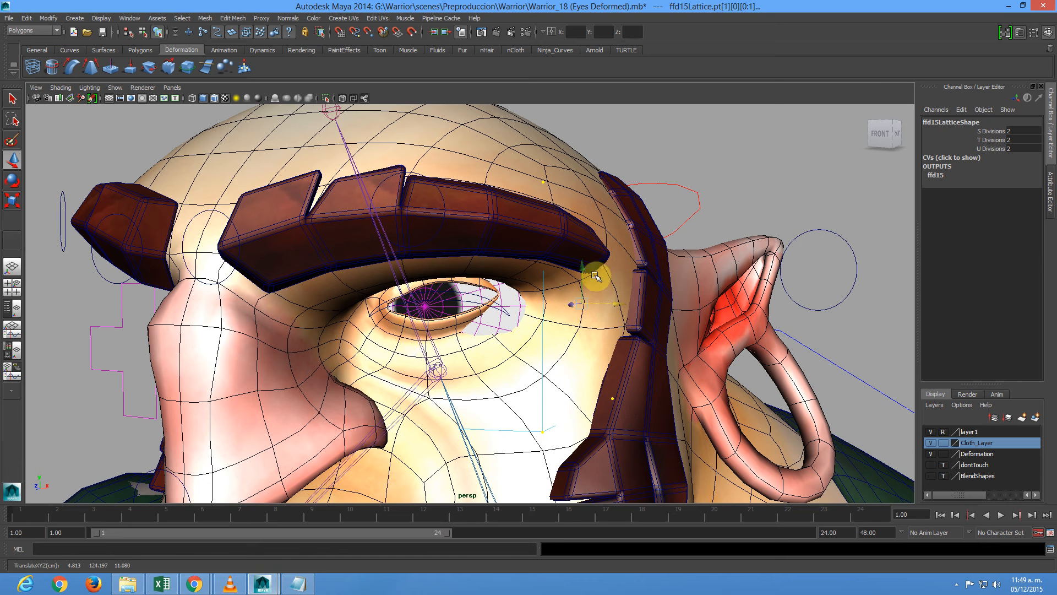
- Move the inner-side lattice points of the left eyeball forward, to about 12.77 in Z
drag(509, 461, 207, 104)
scroll(335, 237, up, 1)
drag(338, 303, 333, 304)
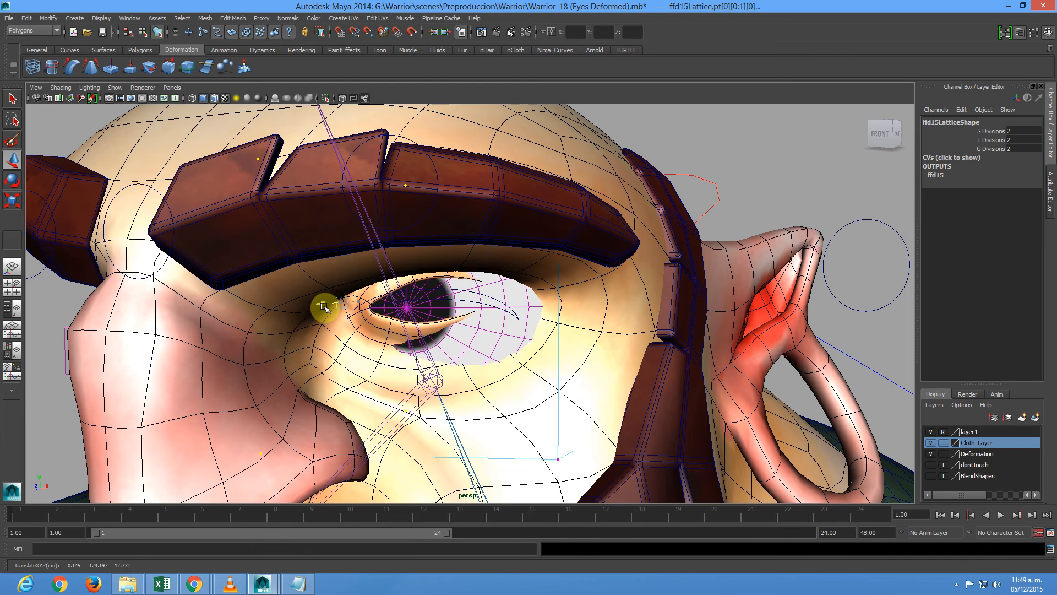
- Readjust the outer-side lattice points so the left eyeball stays behind the outer eyelid corner
alt+drag(327, 306, 730, 445)
drag(545, 202, 512, 145)
alt+drag(593, 350, 486, 349)
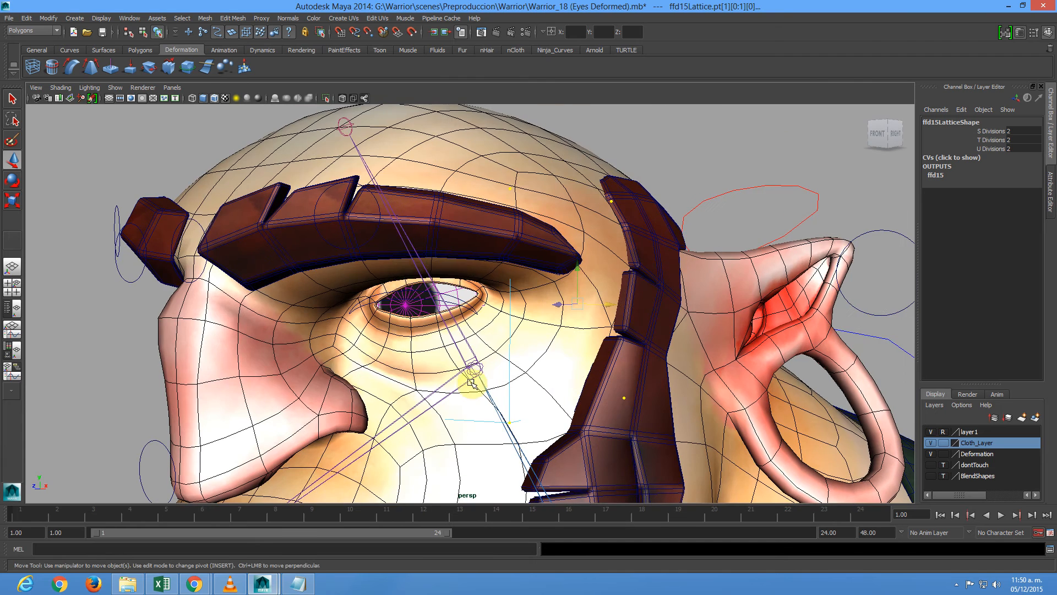
- Refine the depth of the left eyeball's inner-side lattice points so it follows the eyelids near the nose
drag(507, 454, 200, 77)
alt+middle_drag(326, 179, 449, 155)
alt+right_drag(420, 228, 474, 268)
middle_drag(500, 276, 491, 273)
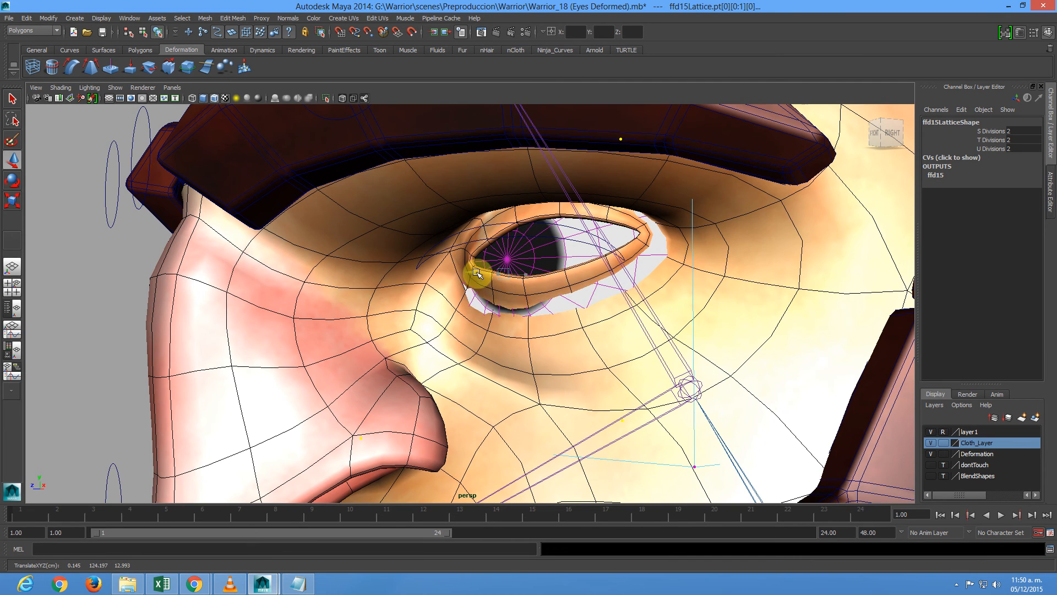
alt+drag(465, 264, 597, 276)
alt+right_drag(597, 276, 663, 291)
alt+drag(663, 291, 727, 288)
alt+right_drag(727, 288, 695, 416)
drag(630, 365, 627, 364)
- Move all of the left eyeball's lattice points together to seat the eye inside its socket
alt+drag(696, 402, 622, 409)
drag(850, 466, 556, 127)
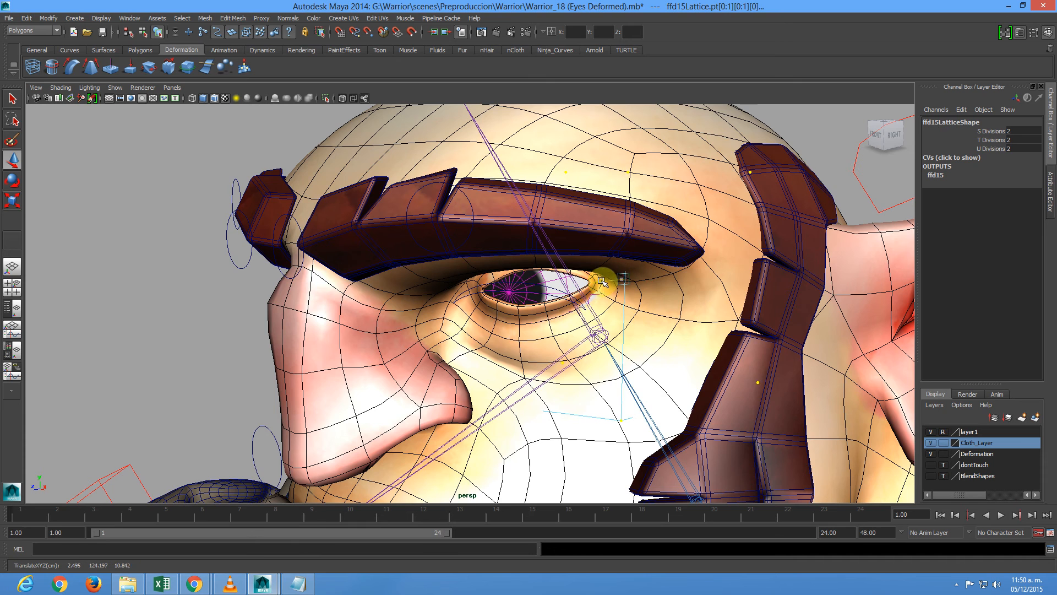
alt+drag(669, 277, 625, 314)
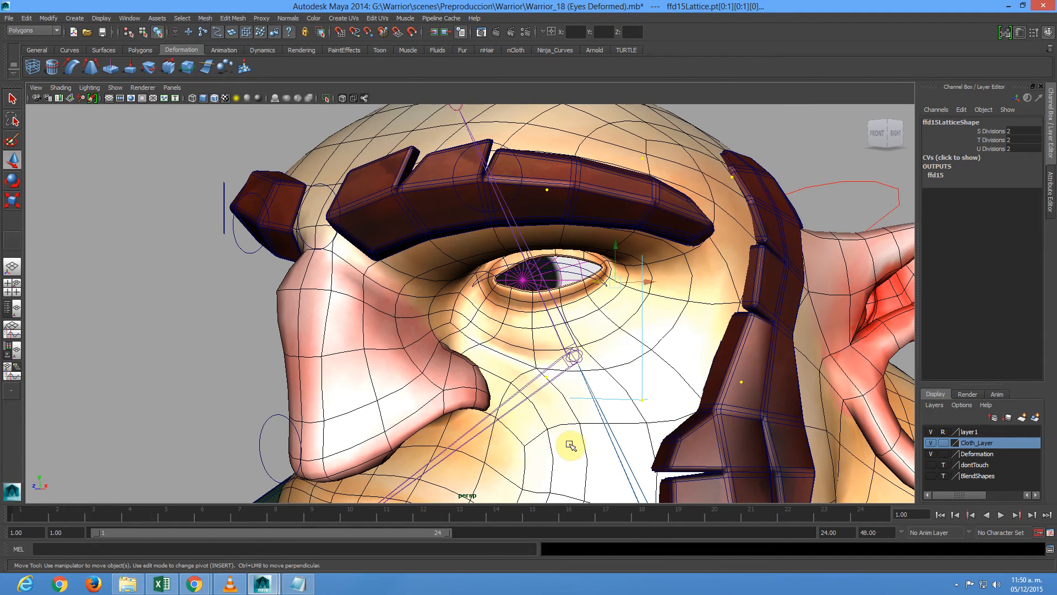
- Fine-tune the left lattice's inner-side points, including the upper pair, to fit the eyeball against the eyelids
alt+right_drag(439, 137, 437, 184)
mouse_move(550, 200)
alt+mouse_down()
mouse_move(524, 198)
mouse_move(539, 202)
alt+mouse_up()
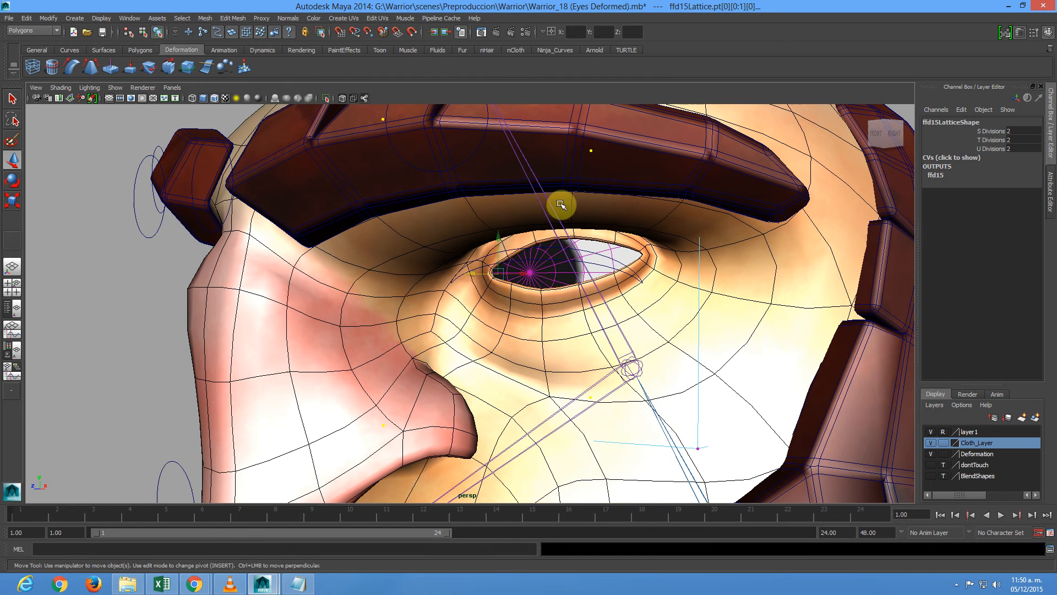
drag(617, 201, 368, 104)
alt+drag(419, 176, 402, 174)
mouse_move(476, 133)
mouse_down()
mouse_move(449, 133)
mouse_move(465, 135)
mouse_up()
- Apply a lattice deformer to the character's right eyeball and set its T Divisions to 2
alt+drag(481, 181, 584, 185)
alt+right_drag(663, 264, 303, 292)
alt+drag(303, 292, 369, 319)
click(365, 319)
alt+drag(489, 332, 467, 308)
click(33, 66)
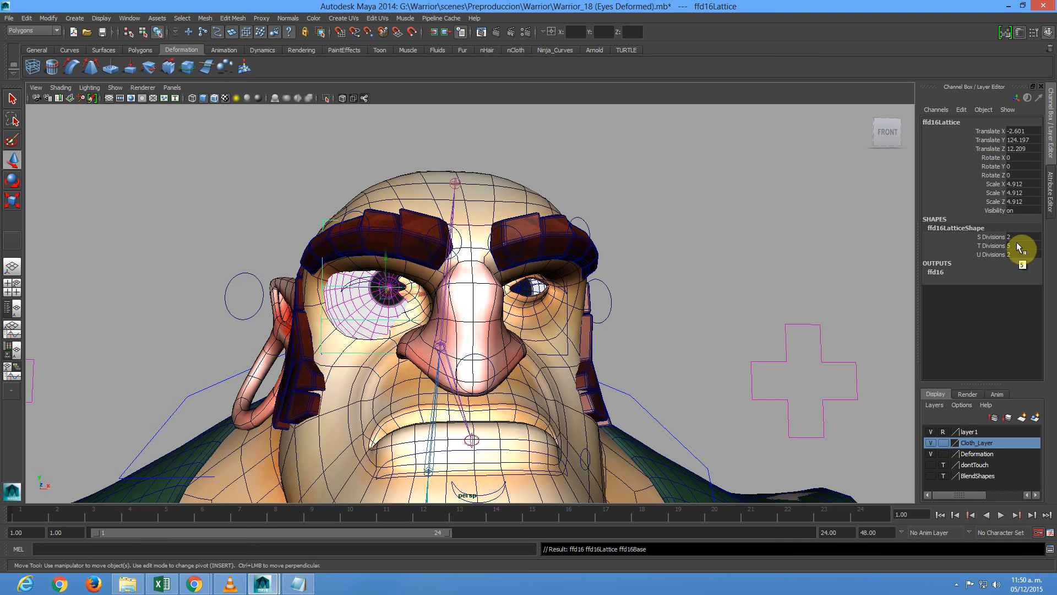
key(Return)
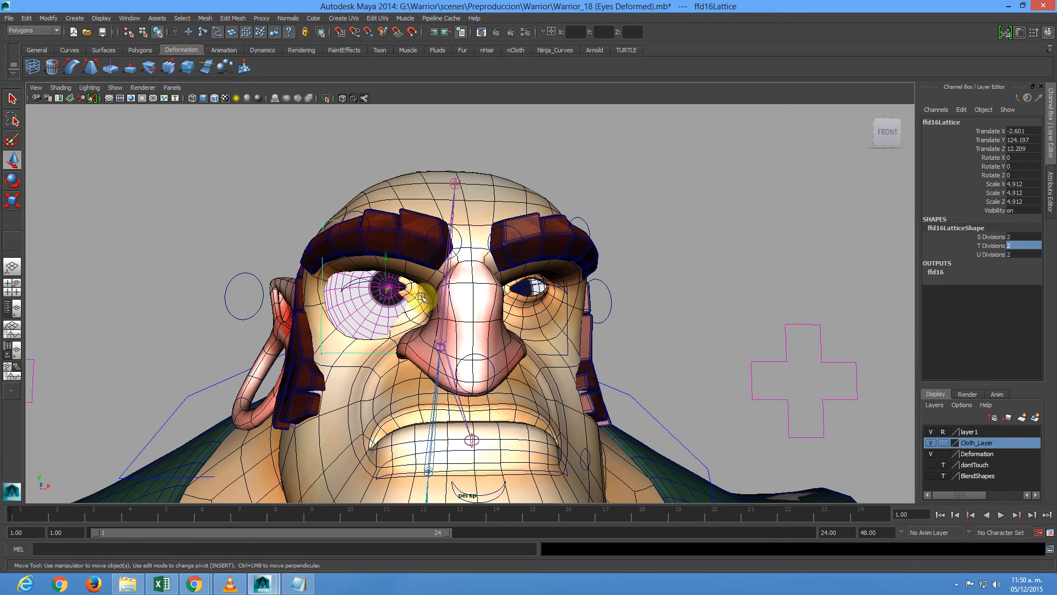
right_drag(258, 211, 247, 182)
right_click(285, 210)
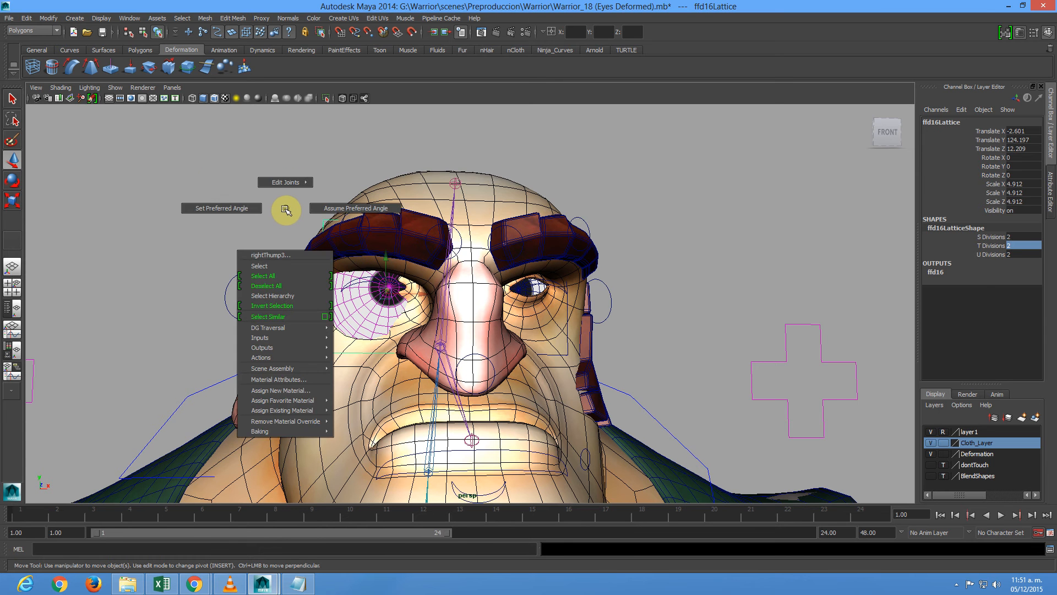
right_click(76, 184)
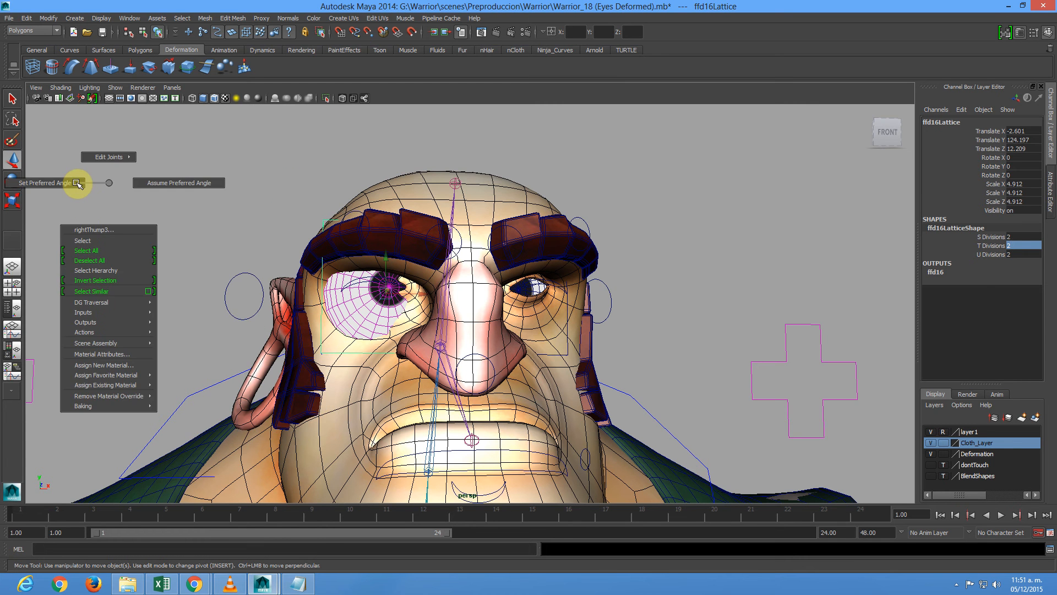
- Switch the right eye lattice to point editing and move its outer-side points backward into the socket
alt+drag(378, 233, 432, 219)
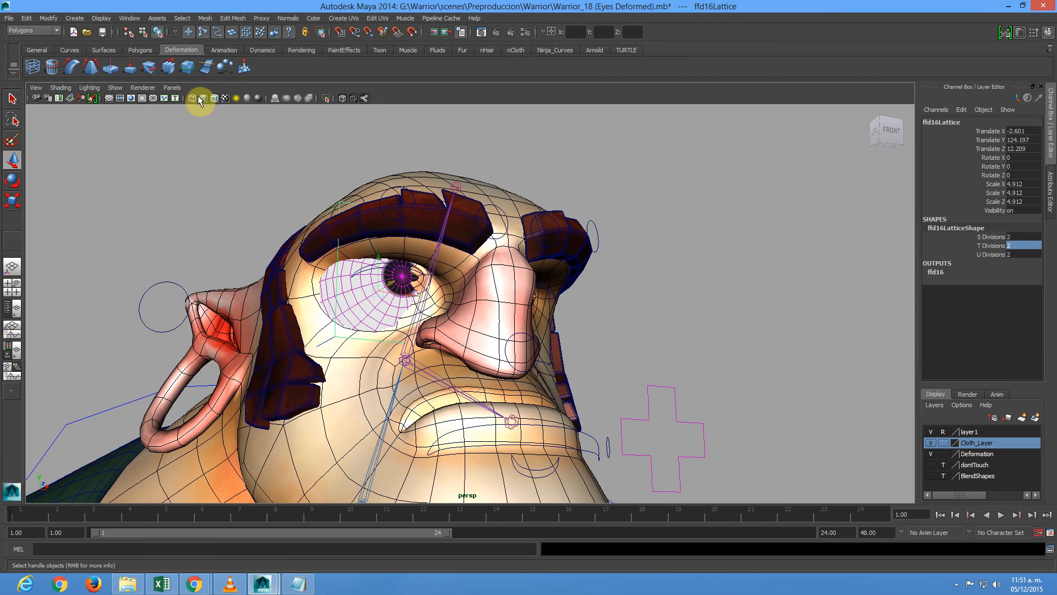
right_drag(213, 181, 212, 148)
alt+drag(271, 202, 314, 234)
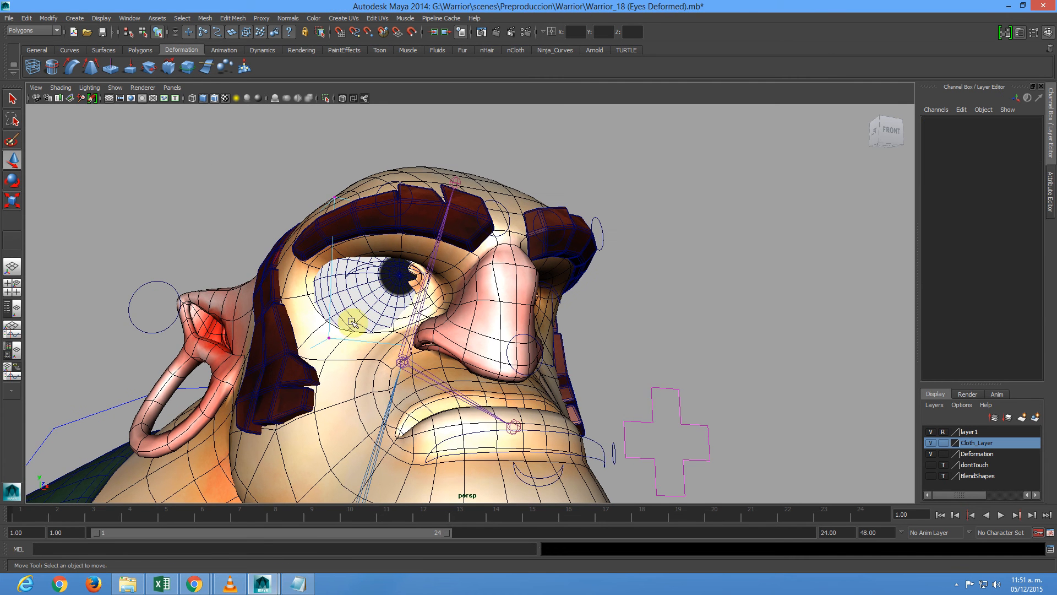
drag(358, 367, 175, 119)
alt+drag(298, 270, 389, 311)
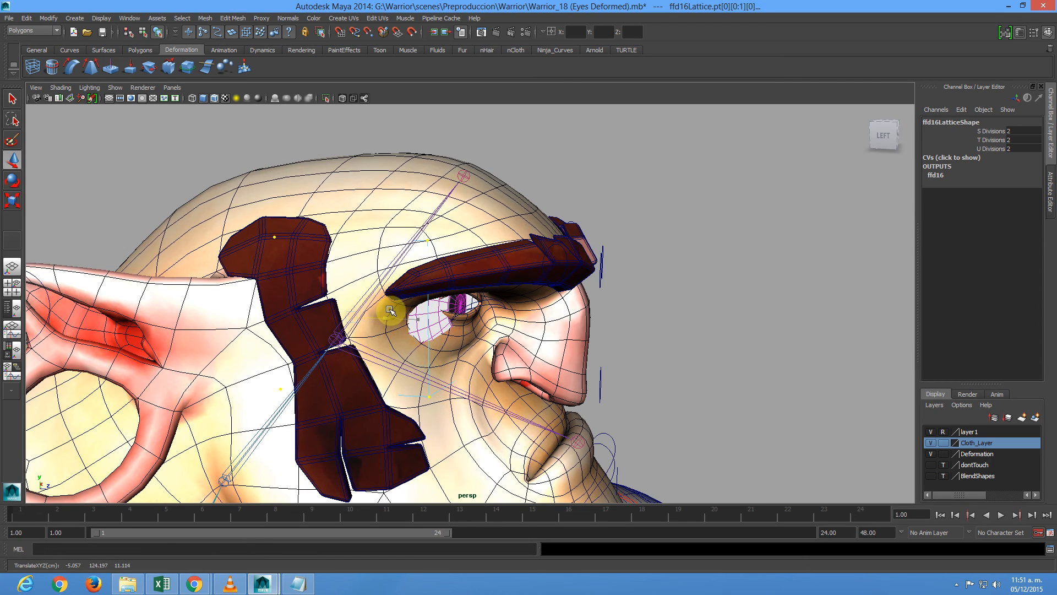
alt+drag(498, 324, 538, 338)
drag(331, 317, 329, 318)
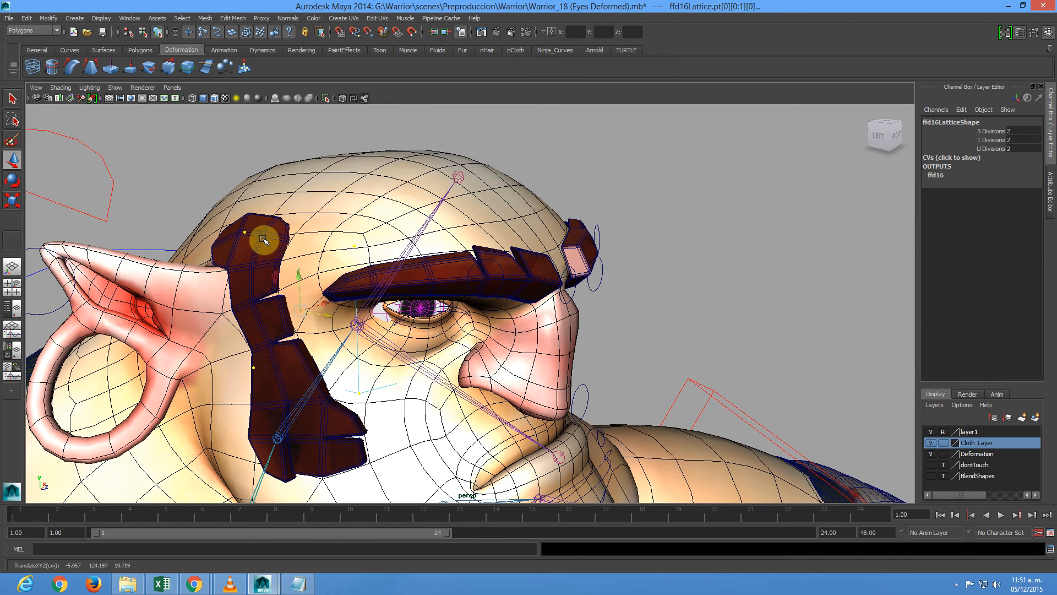
click(555, 366)
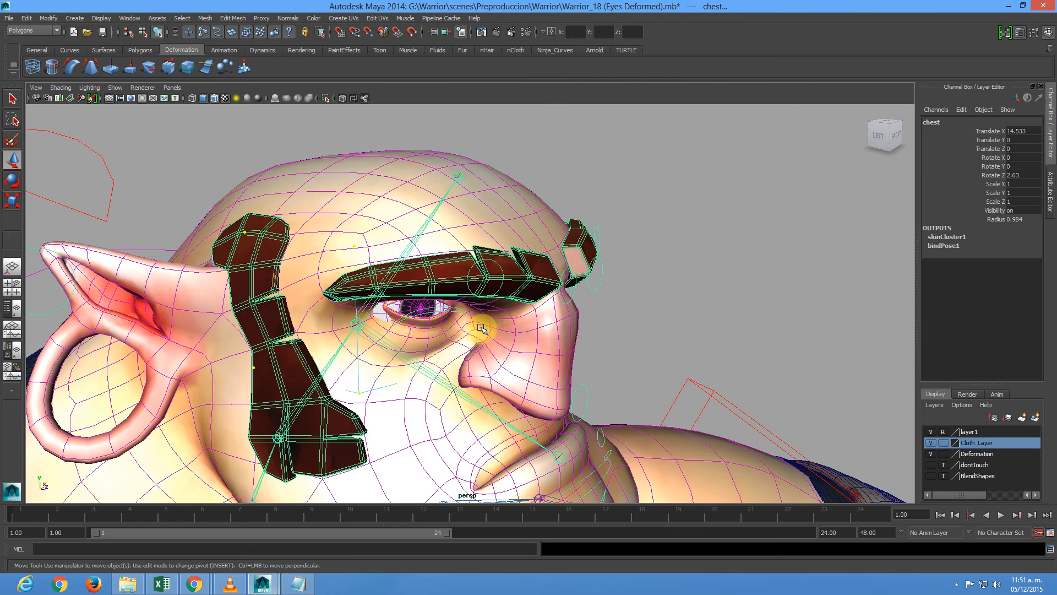
key(ctrl+z)
alt+middle_drag(418, 255, 455, 239)
scroll(428, 266, up, 3)
alt+drag(429, 266, 367, 235)
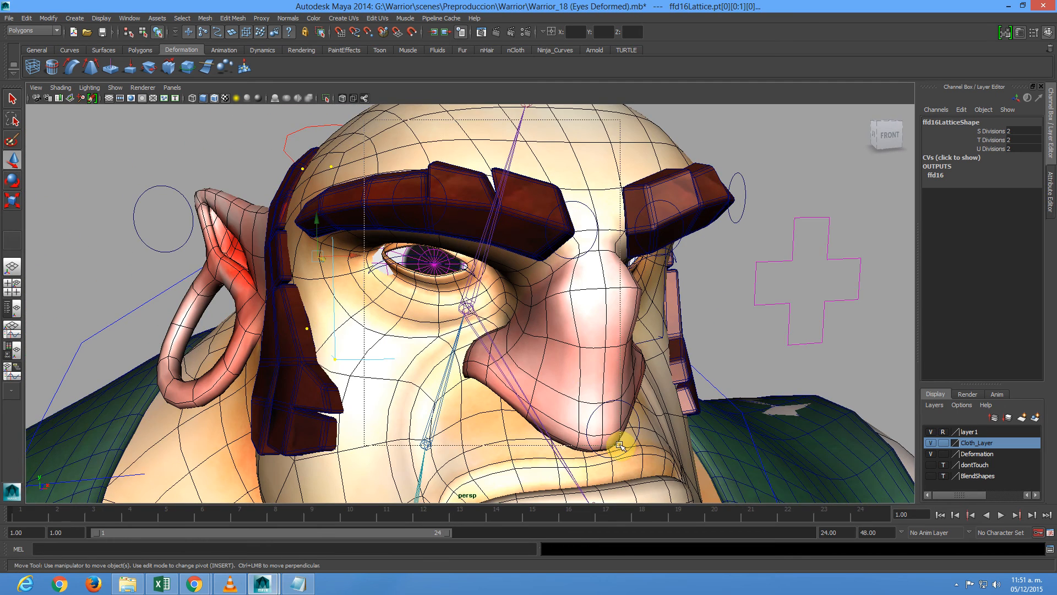
click(604, 426)
key(ctrl+z)
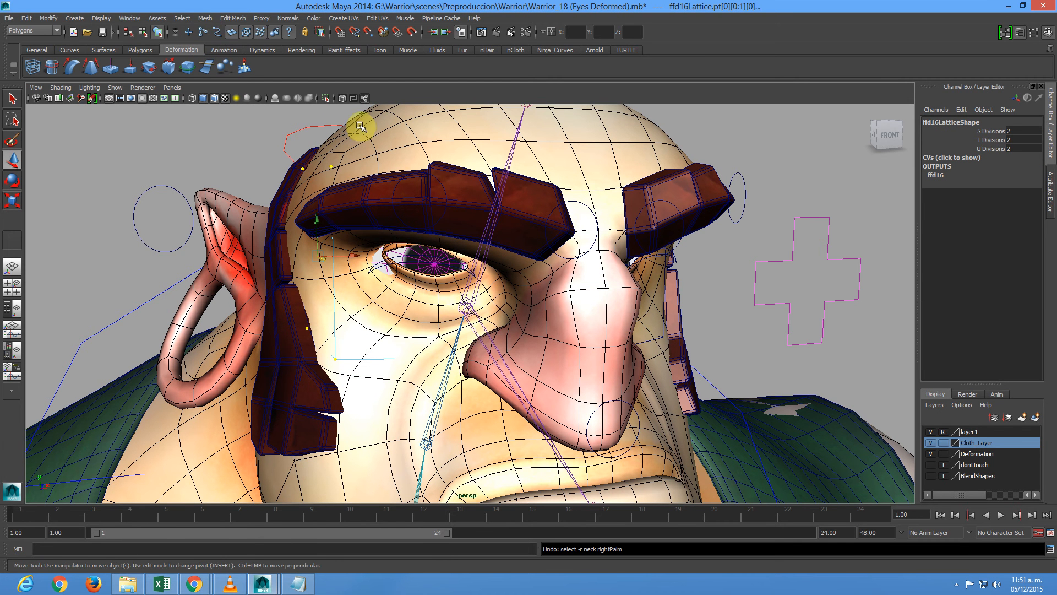
- Move the right eye lattice's inner-side points forward to rotate the eyeball's surface toward the nose side of the socket
alt+drag(563, 330, 604, 328)
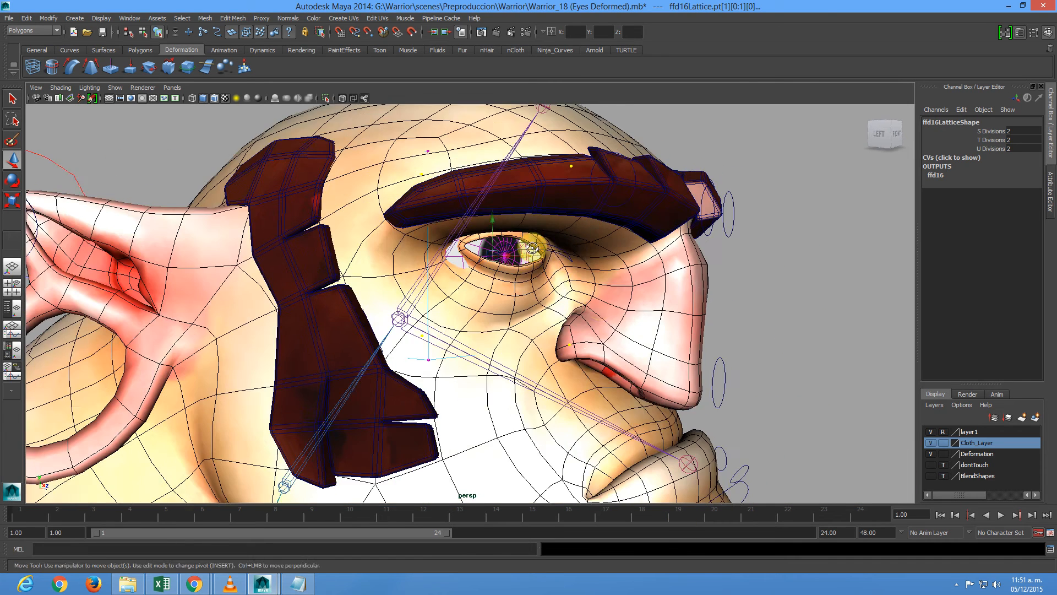
alt+drag(532, 248, 528, 258)
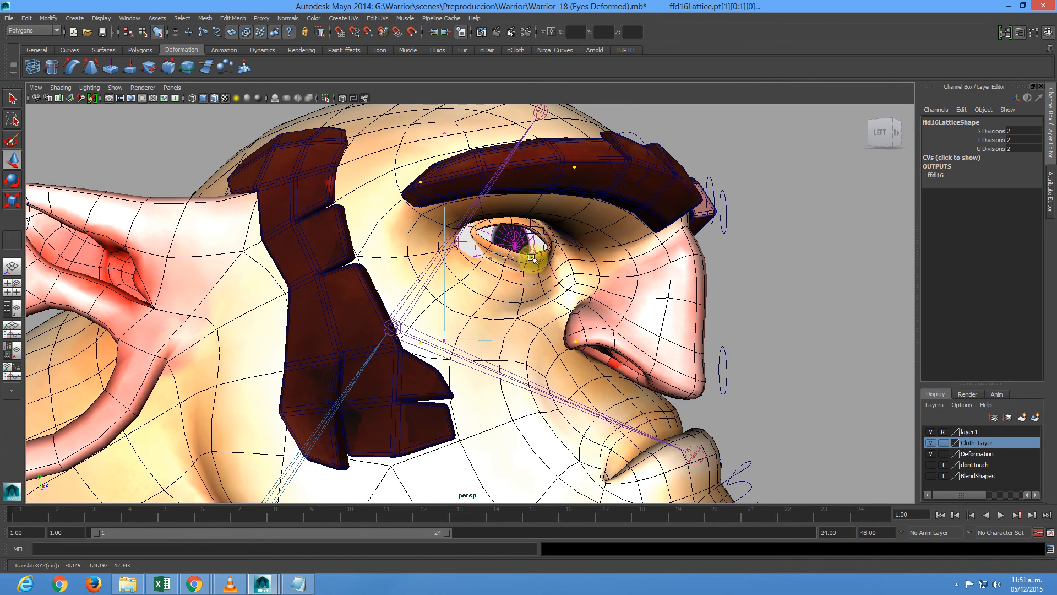
alt+right_drag(538, 255, 704, 283)
alt+drag(704, 283, 585, 294)
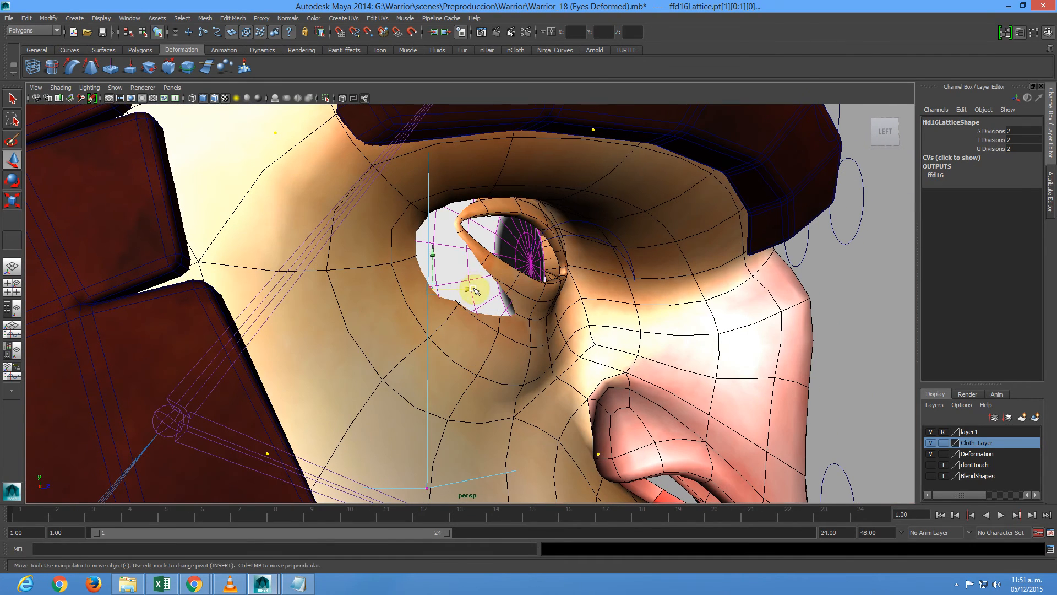
drag(472, 288, 494, 298)
alt+right_drag(600, 329, 324, 295)
alt+drag(408, 324, 349, 344)
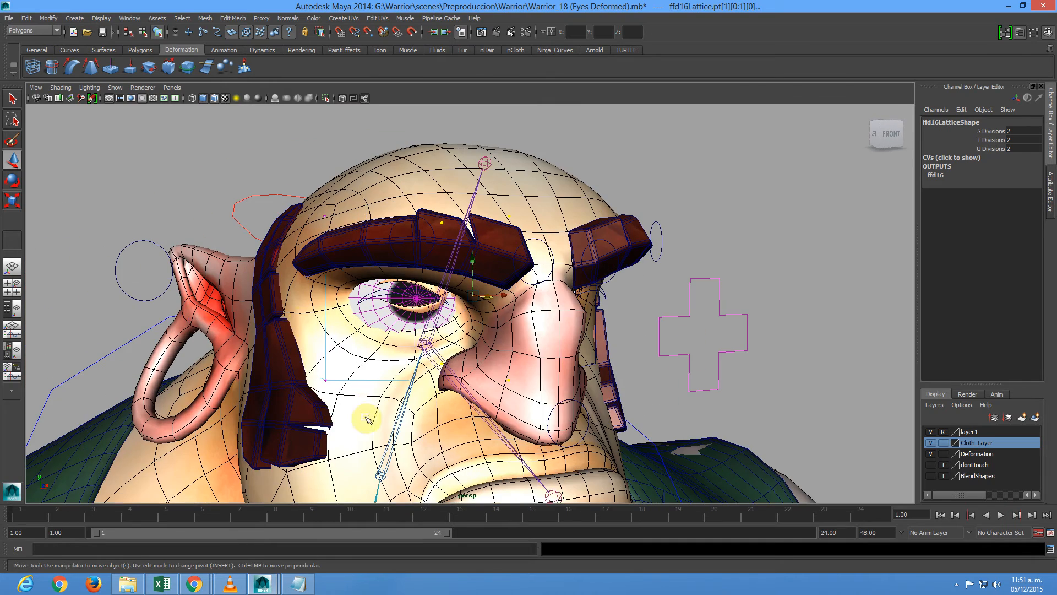
- Push the right eye lattice's outer-side points farther back so the eyeball no longer pokes through the skin
alt+right_drag(359, 253, 472, 338)
alt+drag(472, 338, 245, 270)
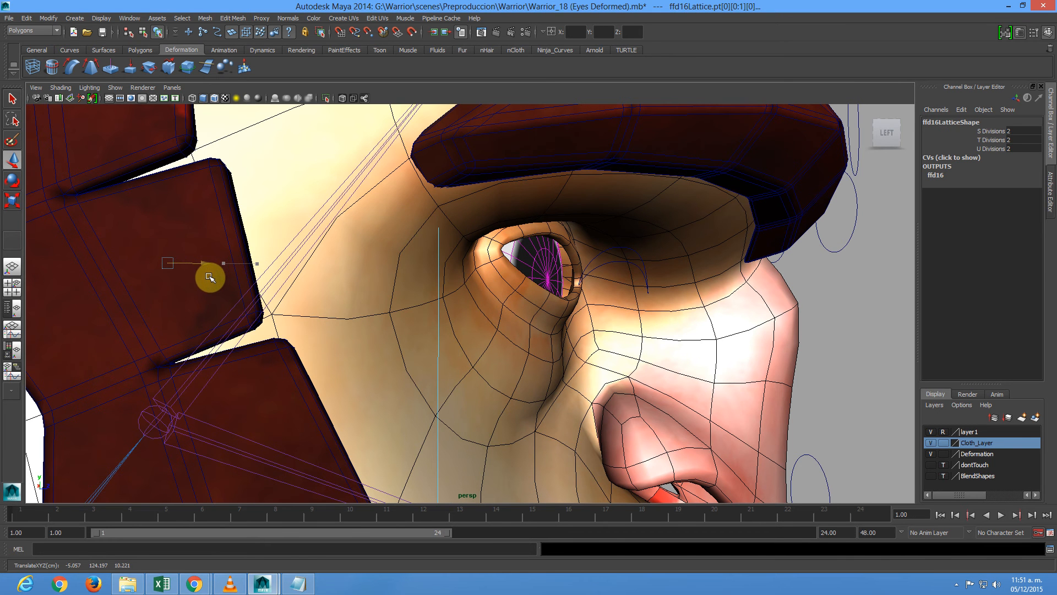
alt+right_drag(569, 337, 428, 264)
alt+drag(516, 299, 502, 313)
- Pull the right lattice's upper inner-side point pair forward toward the upper eyelid
drag(507, 316, 370, 149)
alt+right_drag(322, 159, 603, 276)
alt+drag(603, 276, 633, 243)
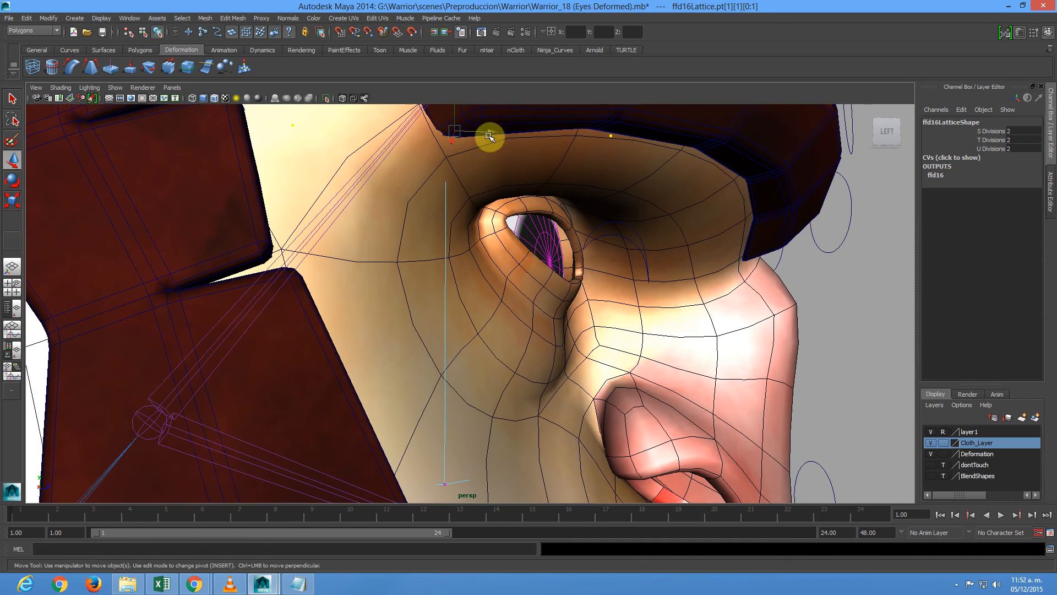
drag(492, 132, 512, 138)
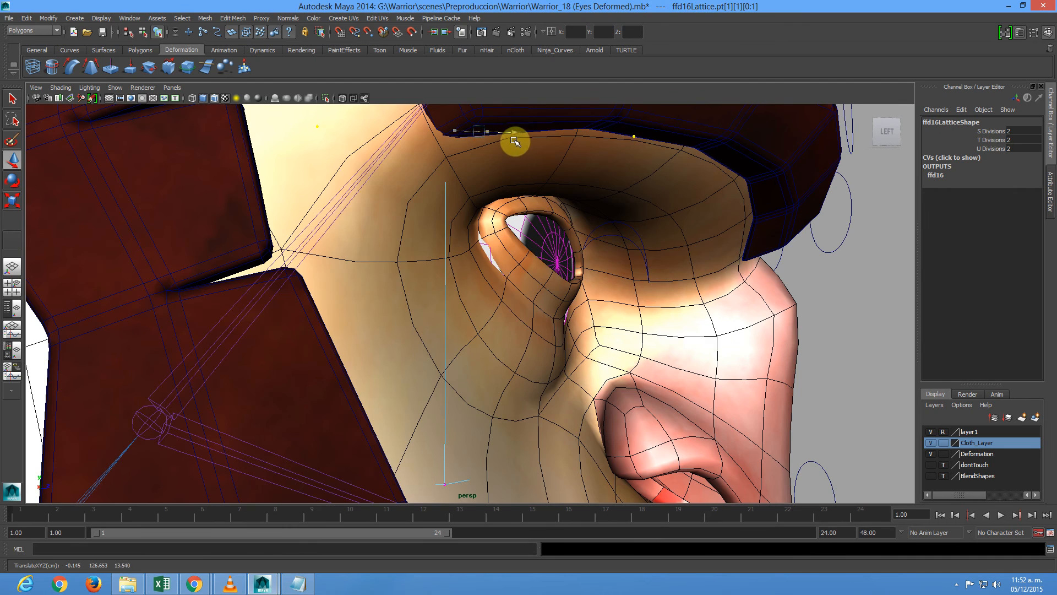
- Adjust the right lattice's lower inner-side point pair to fit the eyeball against the lower eyelid
alt+right_drag(588, 195, 550, 271)
alt+drag(550, 272, 590, 470)
scroll(306, 316, up, 3)
drag(494, 431, 559, 400)
scroll(559, 400, down, 5)
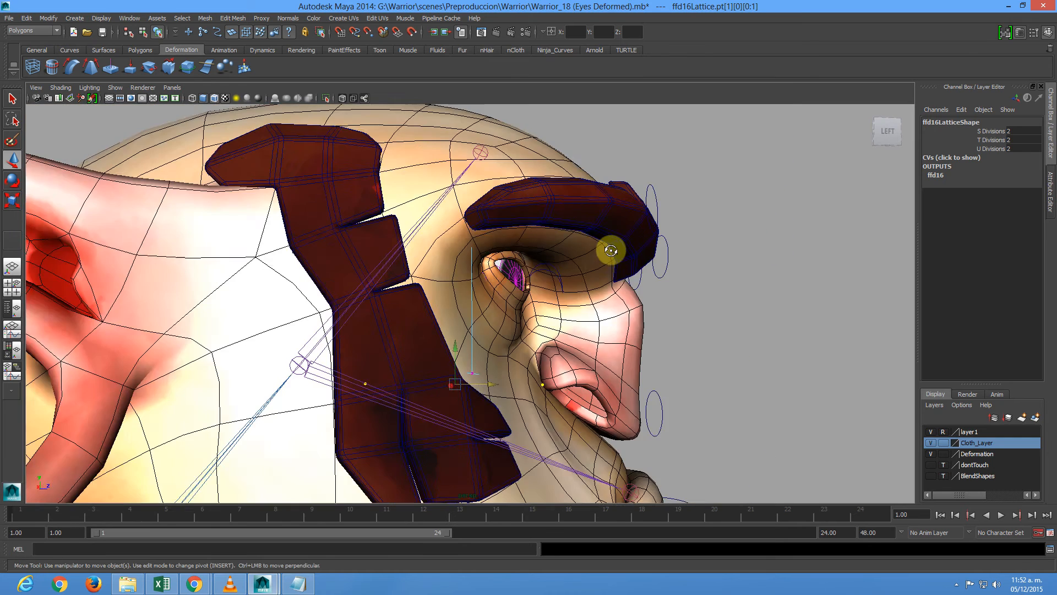
- Adjust the right lattice's upper front points to fit the eyeball under the brow, and clear the point selection
drag(455, 140, 543, 236)
scroll(543, 236, up, 5)
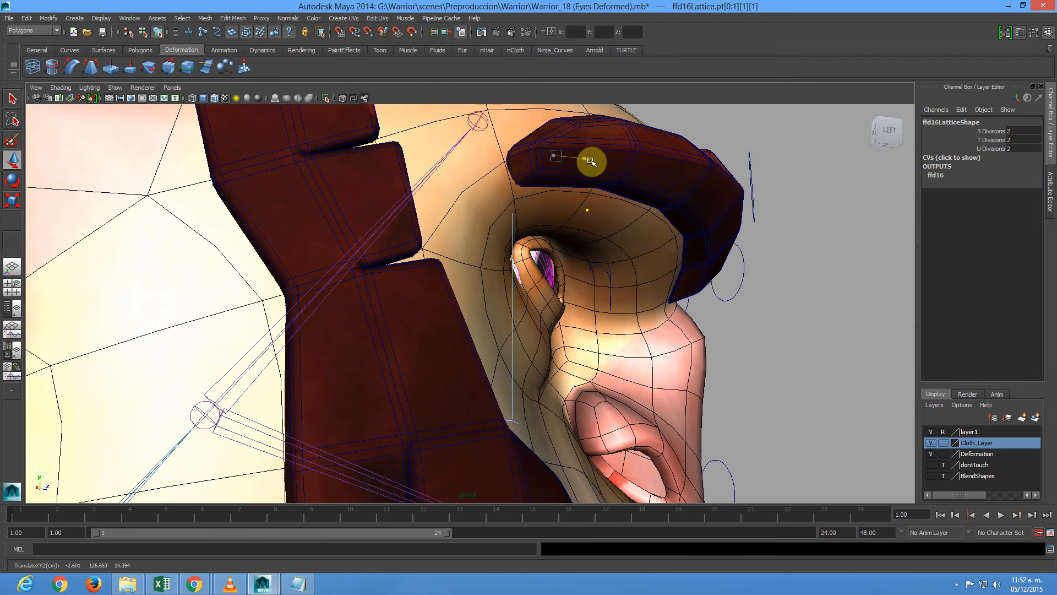
alt+drag(601, 272, 542, 328)
alt+drag(469, 361, 331, 236)
click(438, 273)
alt+drag(438, 274, 683, 290)
- Hide layer1 to expose both deformed eyeballs and their lattices
click(943, 433)
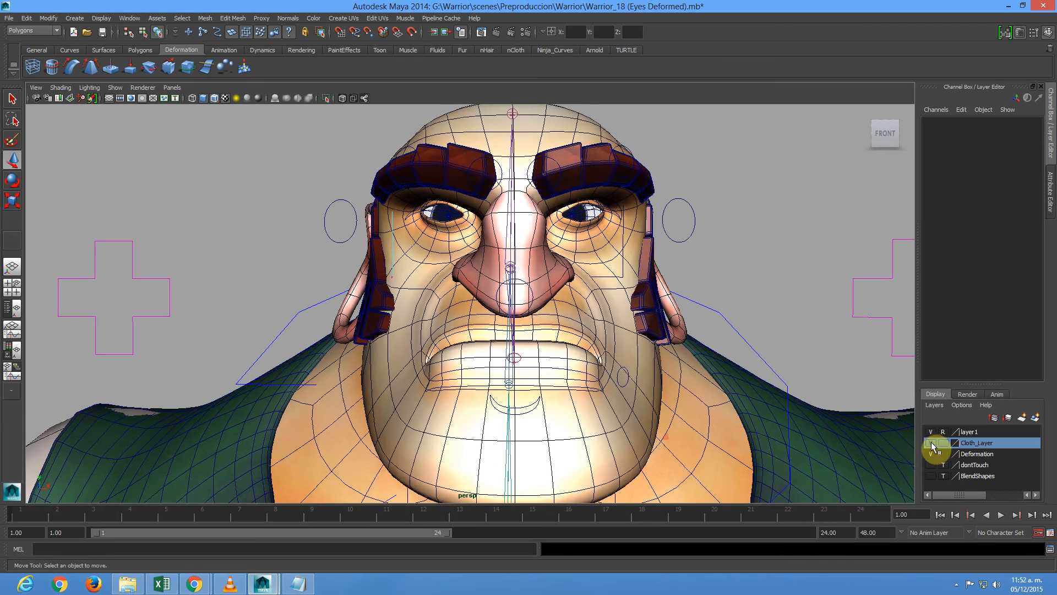
click(931, 432)
alt+drag(642, 342, 545, 331)
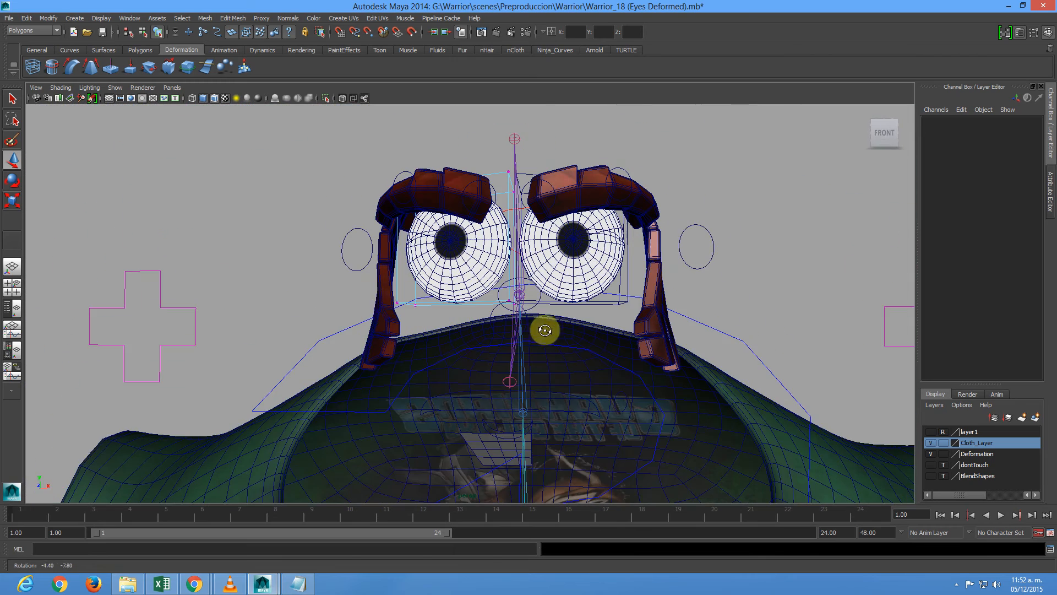
alt+drag(392, 236, 385, 239)
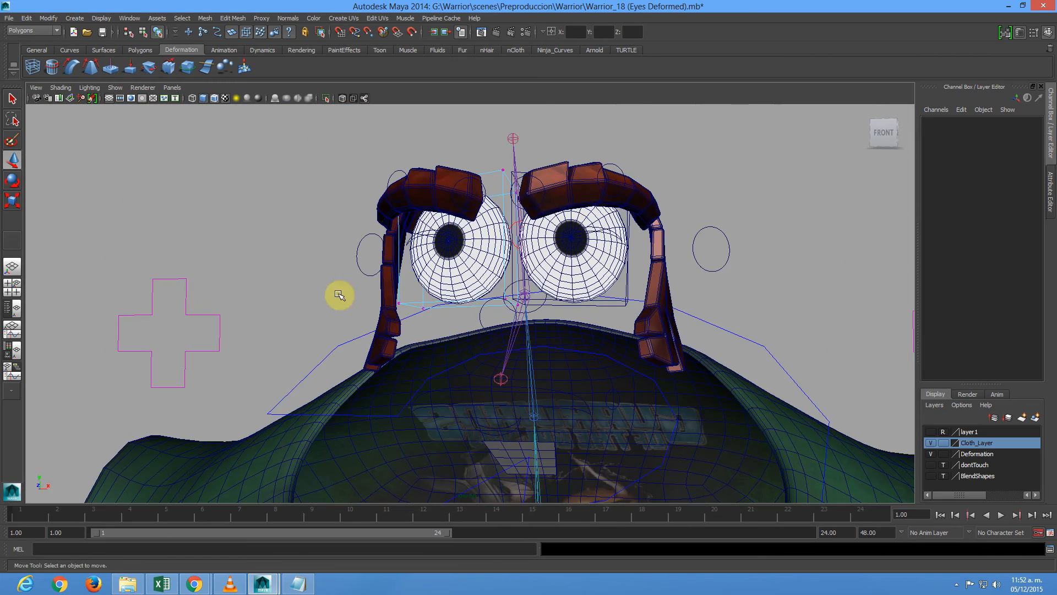
- Arrange the Maya window beside the Notepad notes and bring up the OJOS CON LATTICE checklist
key(super+Right)
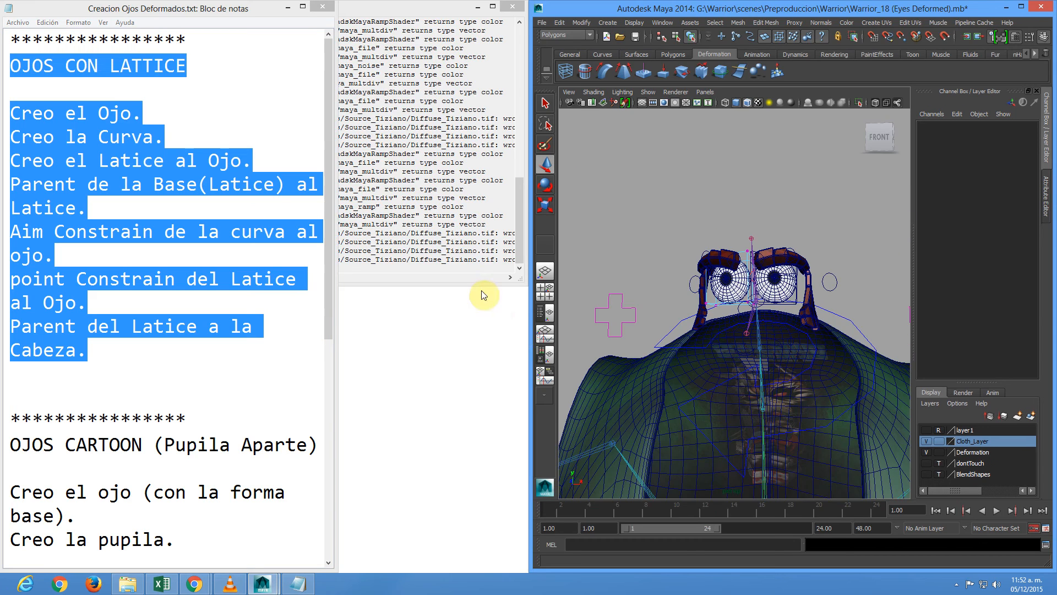
drag(524, 329, 326, 326)
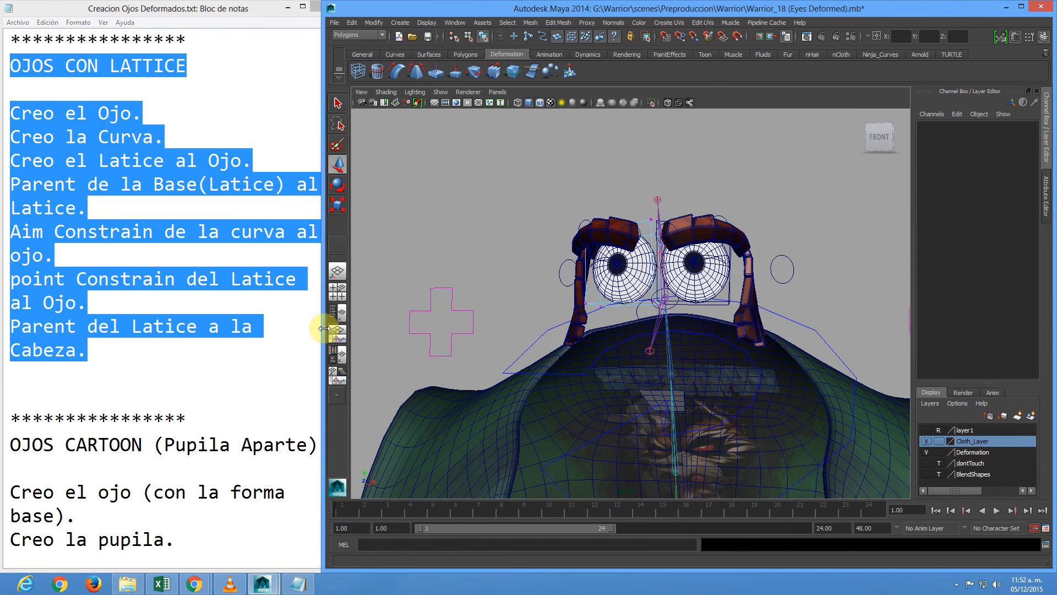
click(212, 296)
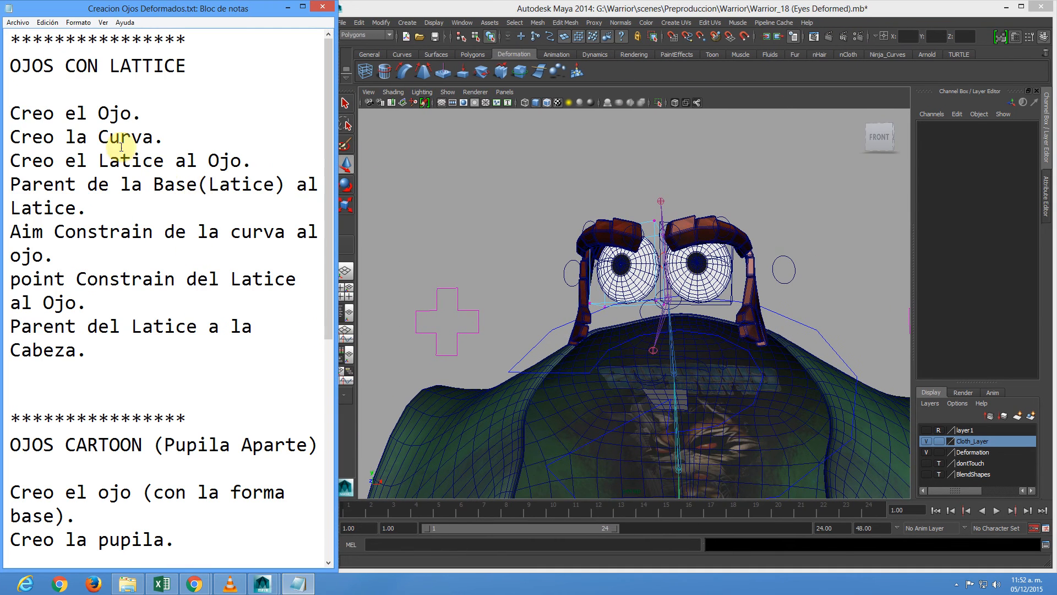
click(997, 584)
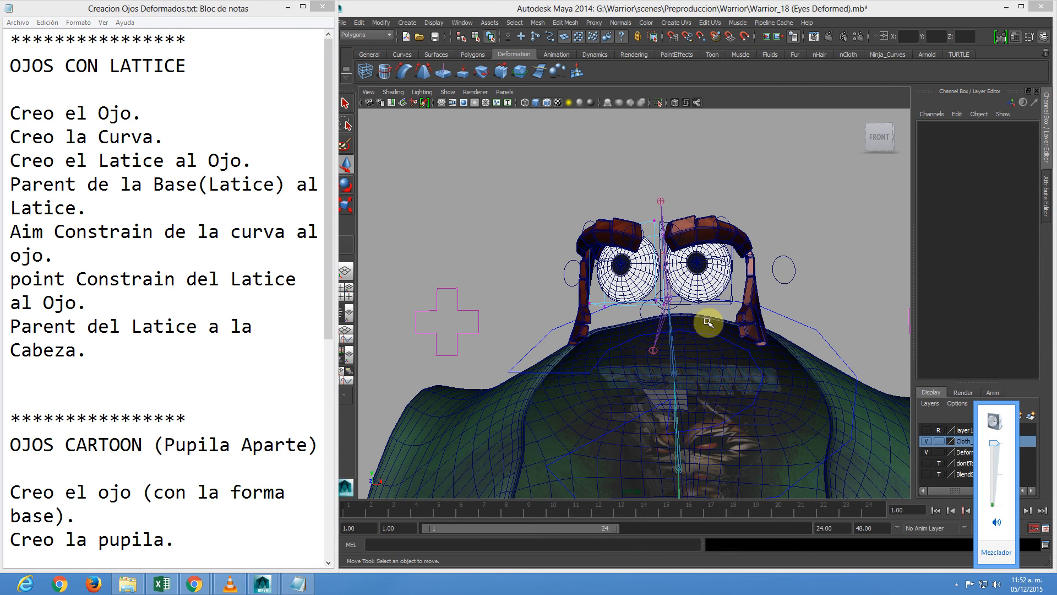
- Show the Outliner alongside the perspective view and return the right eye lattice to object selection
alt+middle_drag(567, 302, 556, 280)
alt+right_drag(556, 279, 645, 376)
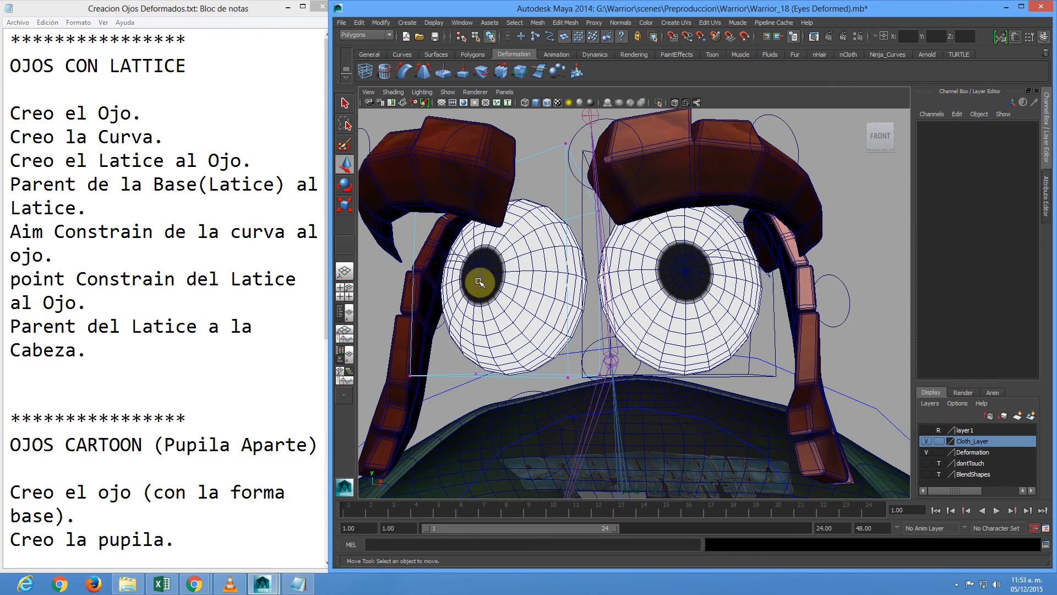
alt+drag(639, 302, 574, 368)
alt+drag(613, 312, 633, 234)
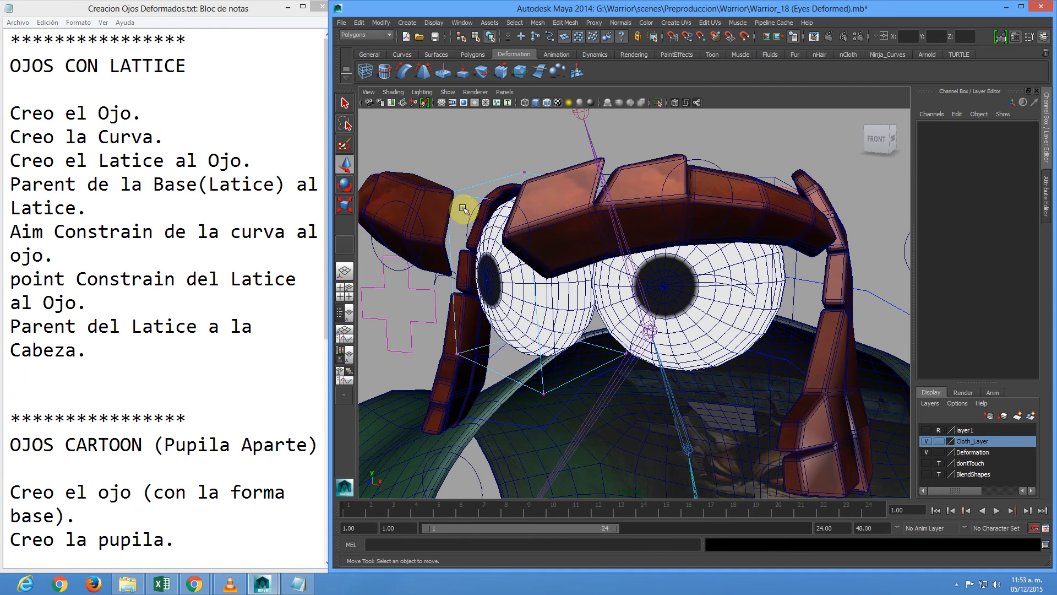
click(347, 313)
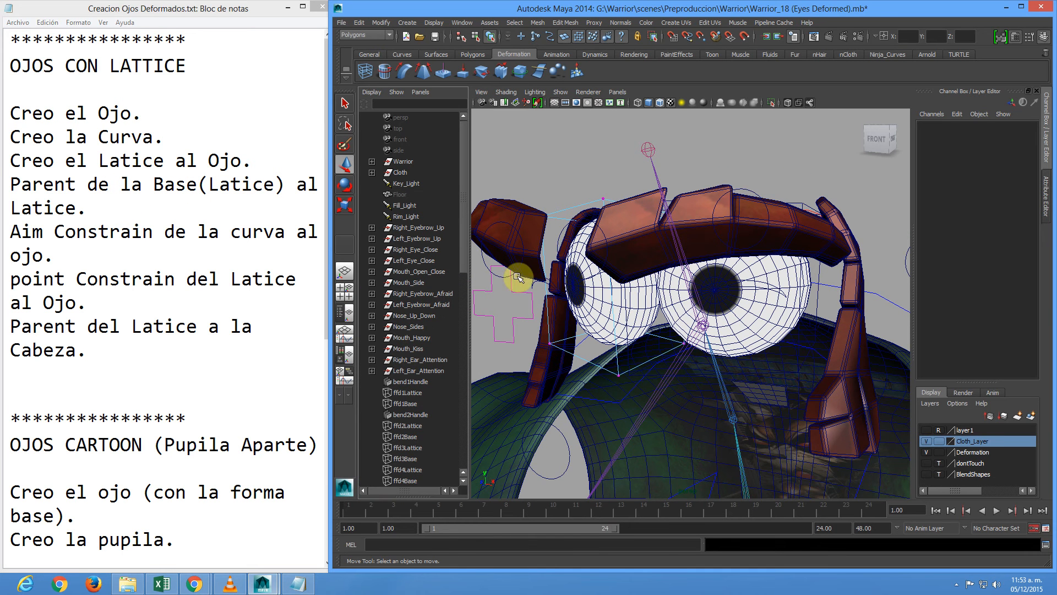
key(F8)
key(F8)
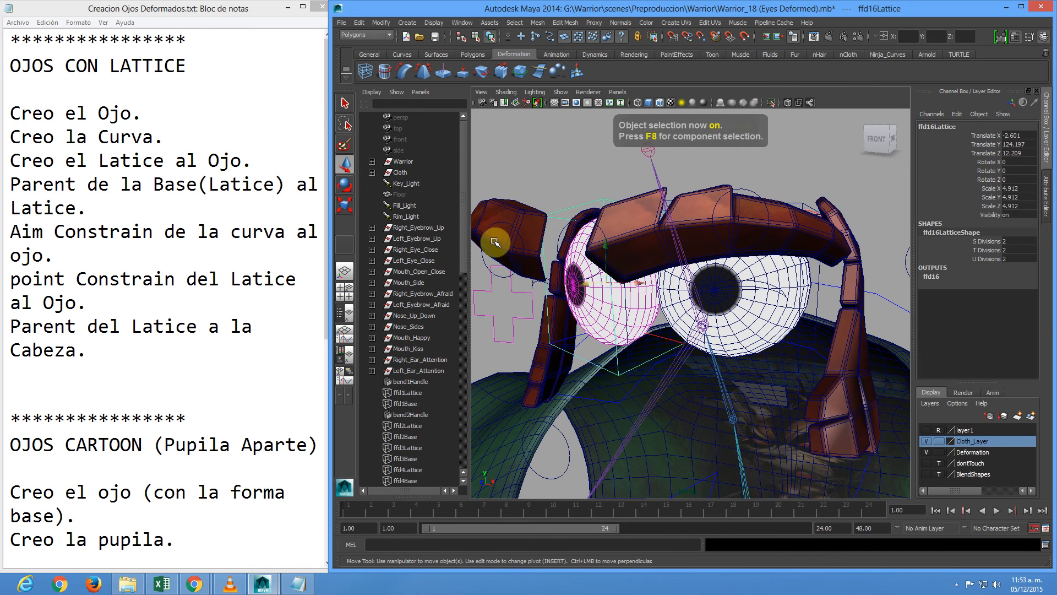
- Parent ffd15Base under ffd15Lattice for the left eye
scroll(408, 281, down, 10)
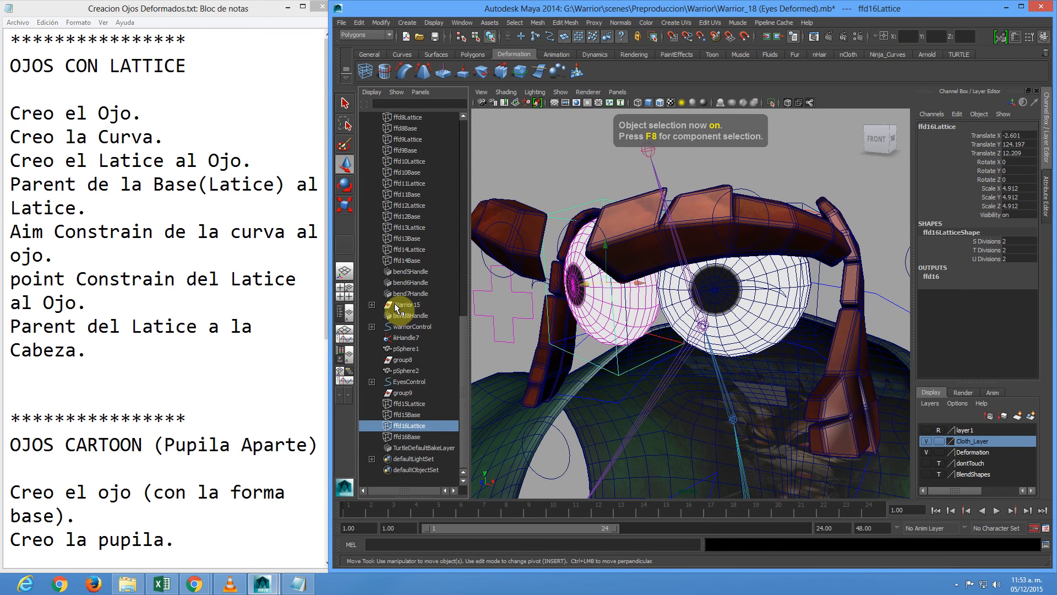
click(424, 414)
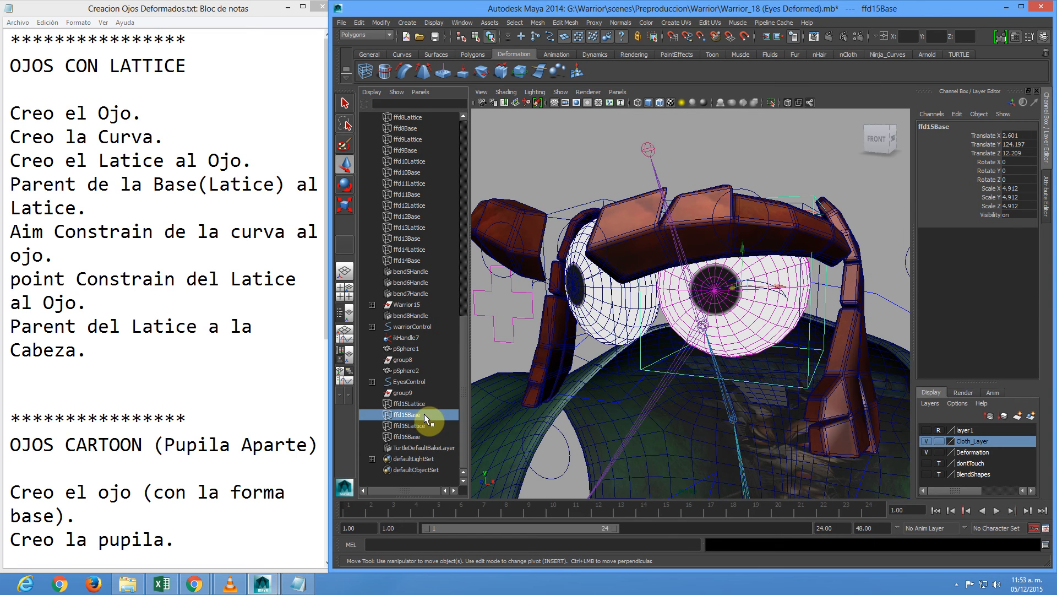
click(424, 406)
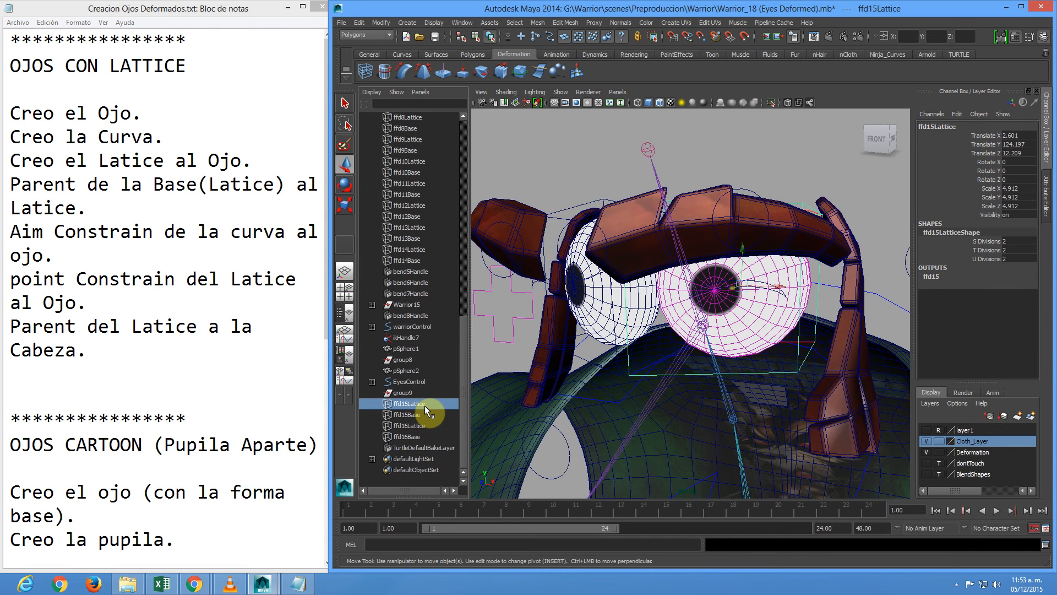
click(425, 417)
click(421, 404)
click(418, 414)
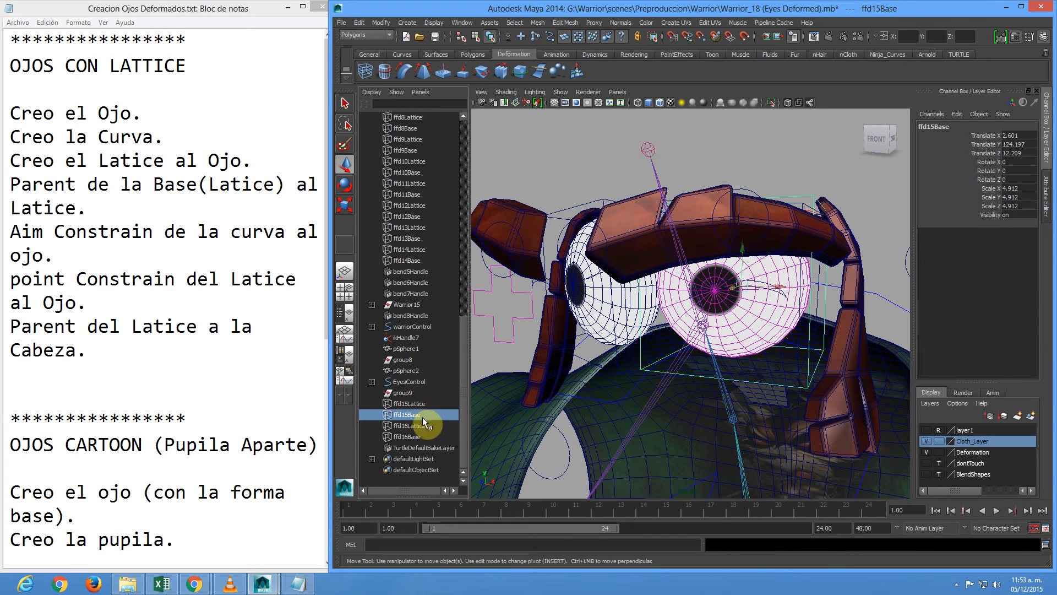
ctrl+click(420, 404)
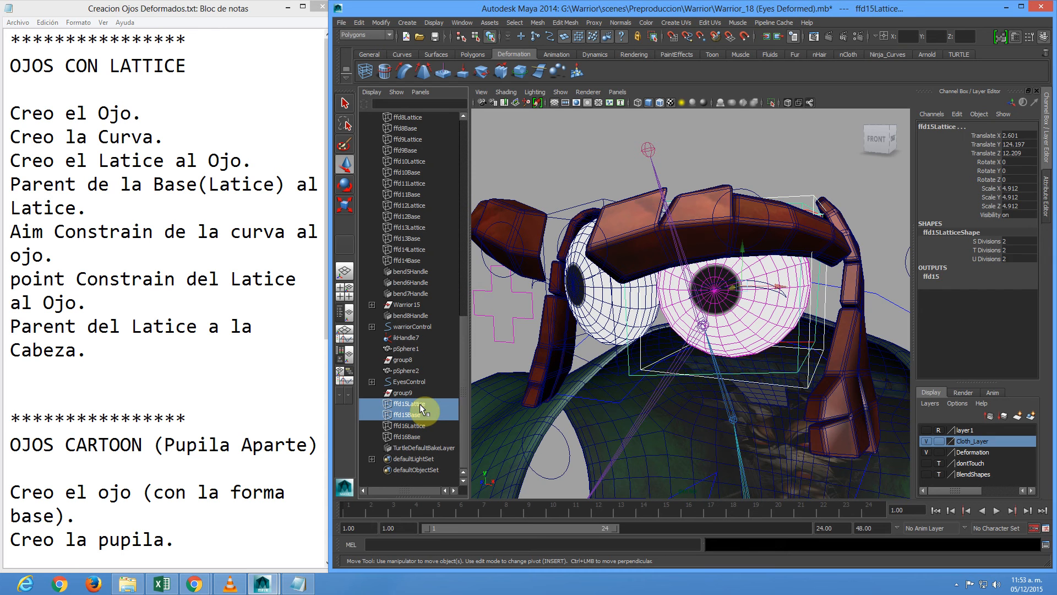
key(p)
- Parent ffd16Base under ffd16Lattice for the right eye
click(416, 434)
ctrl+click(420, 426)
key(p)
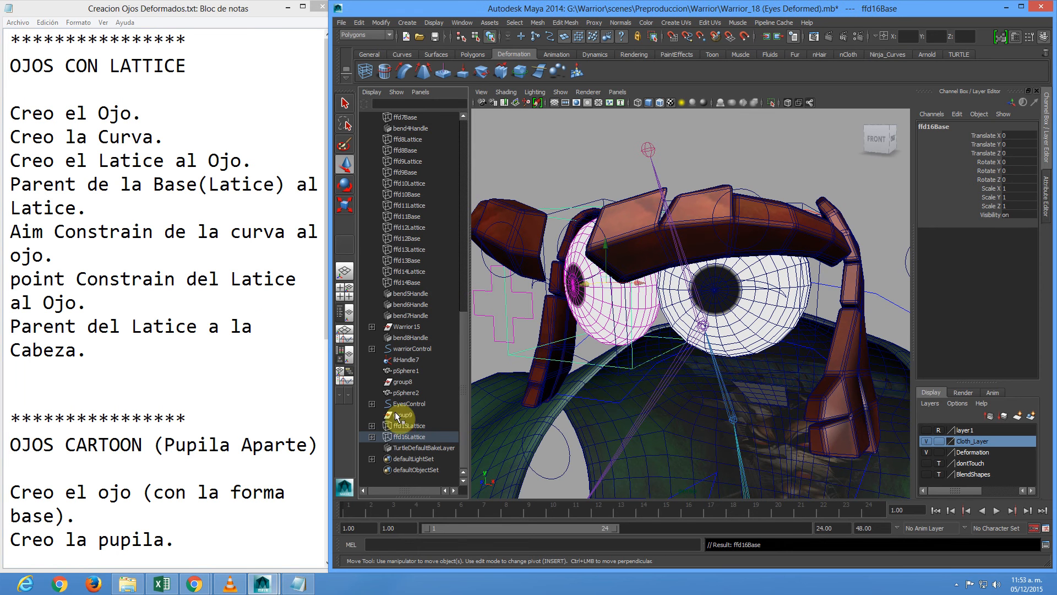
- Select the left eye's circular control curve, and add the left eyeball pSphere1 to the selection as the last object
alt+right_drag(759, 332, 600, 291)
alt+drag(601, 293, 637, 297)
alt+right_drag(618, 278, 507, 304)
click(549, 288)
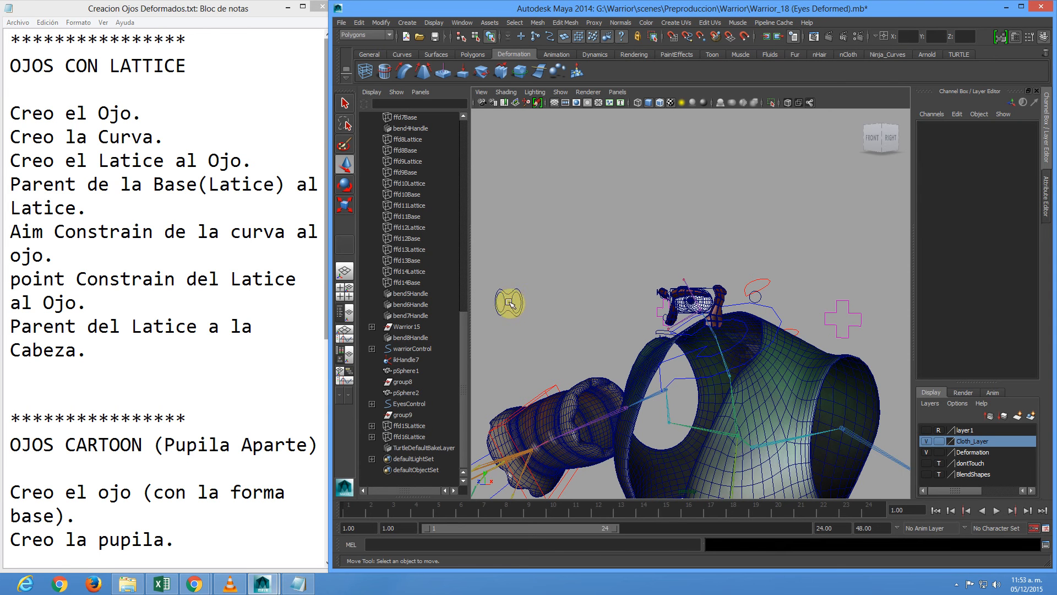
click(549, 36)
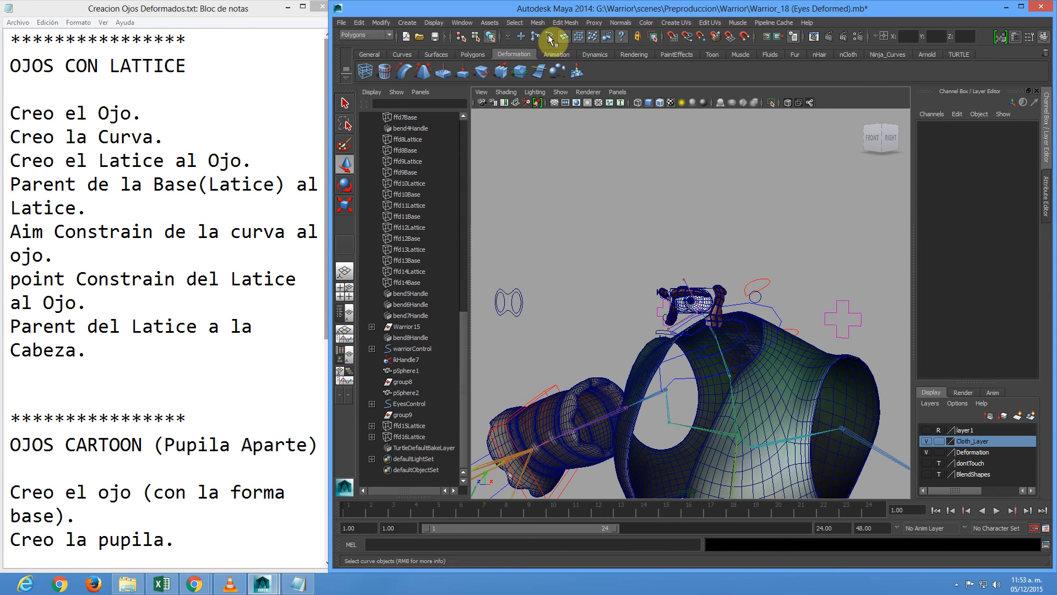
click(514, 302)
alt+right_drag(528, 292, 855, 415)
click(771, 310)
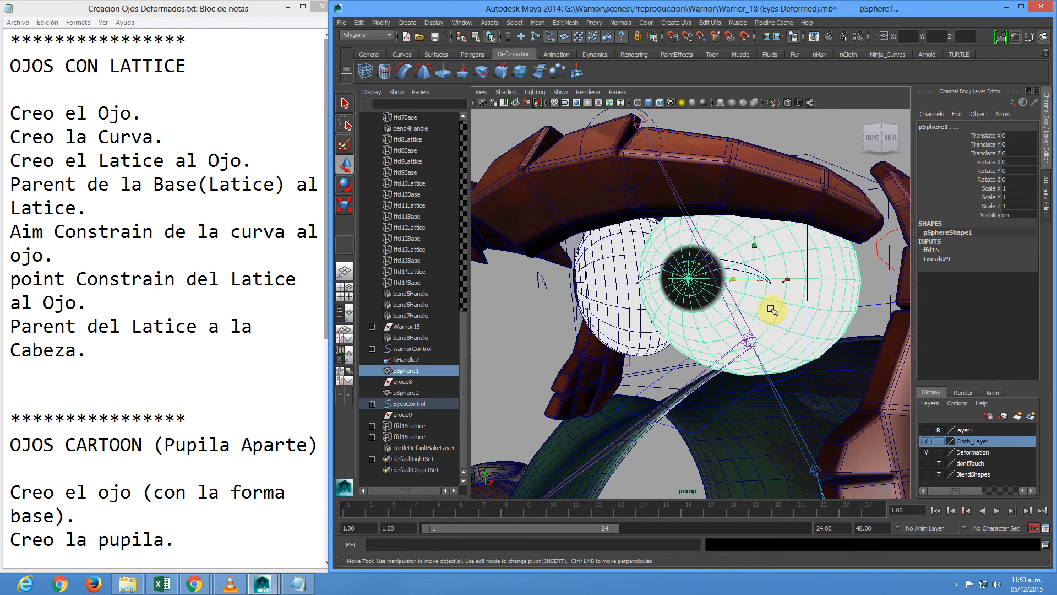
- Switch to the Animation menu set and apply an Aim constraint from the left eye's control curve to pSphere1
click(380, 35)
click(379, 43)
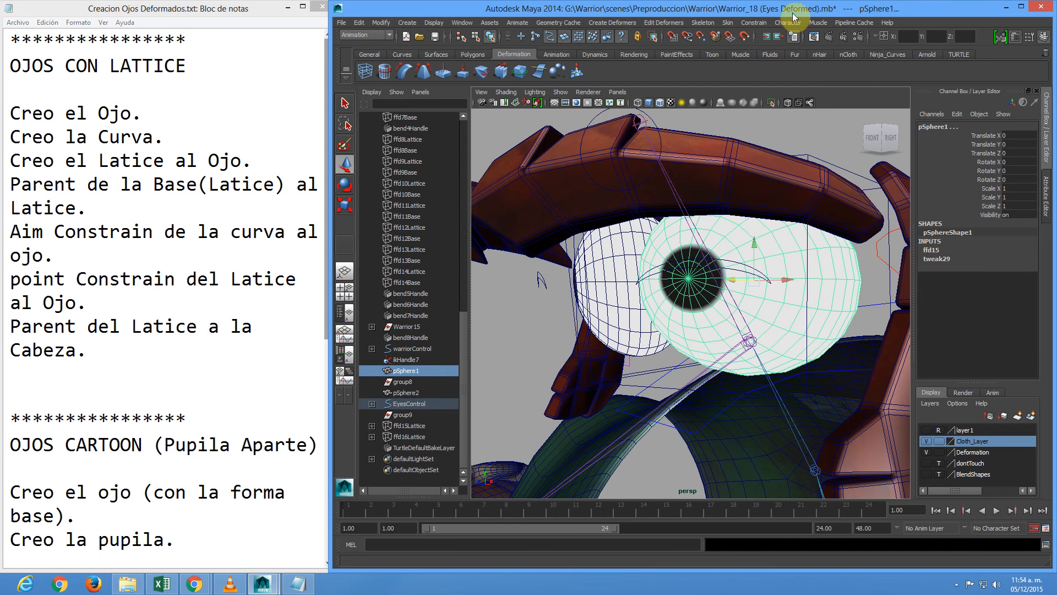
click(755, 23)
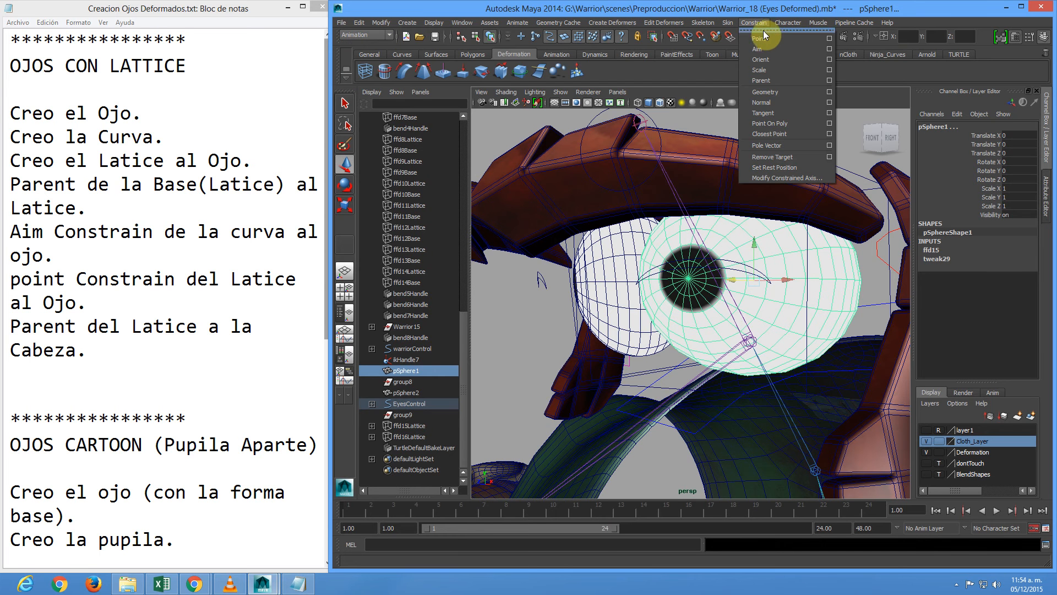
click(829, 49)
click(413, 193)
click(394, 355)
alt+right_drag(770, 318, 567, 254)
alt+drag(633, 290, 708, 284)
alt+right_drag(682, 275, 679, 274)
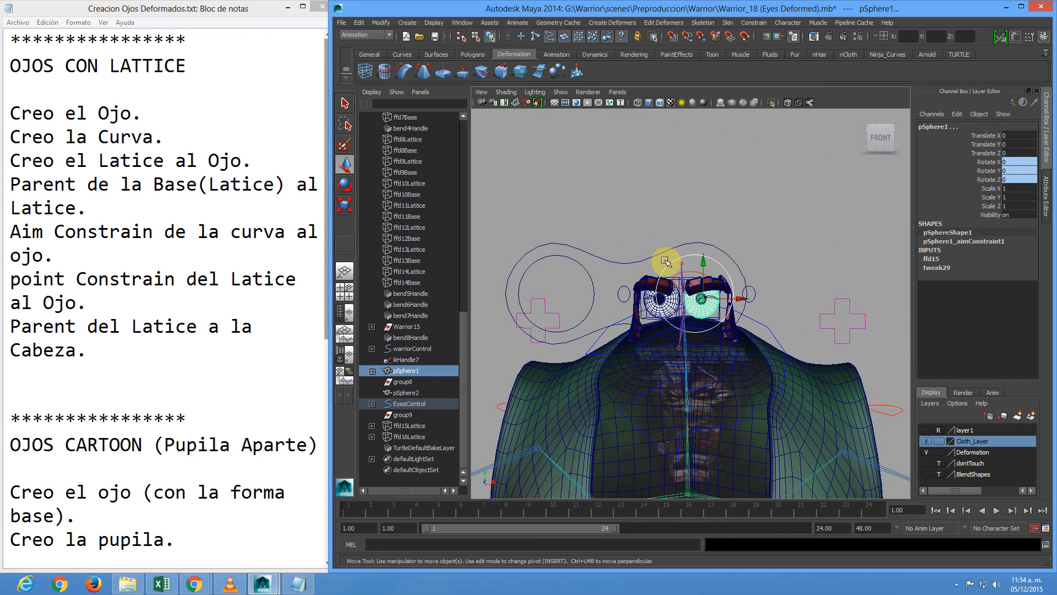
- Move the left eye's control curve around to test how the eyeball follows it, and undo the move
click(692, 291)
drag(696, 295, 812, 170)
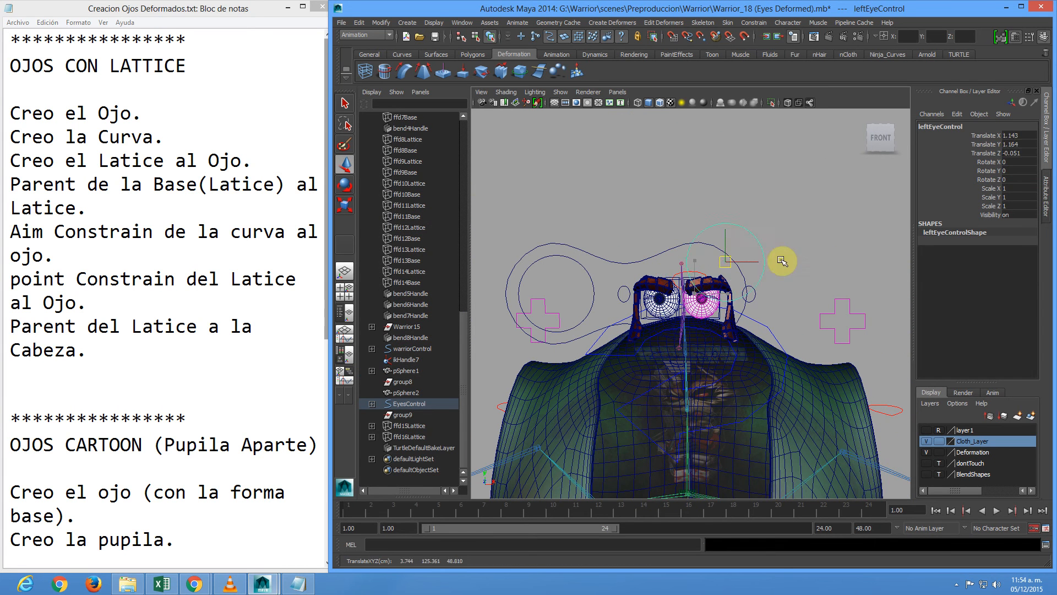
drag(866, 241, 1049, 117)
alt+drag(778, 300, 632, 282)
key(ctrl+z)
- Apply an Aim constraint from the right eye's control curve to the right eyeball pSphere2
alt+right_drag(632, 283, 530, 281)
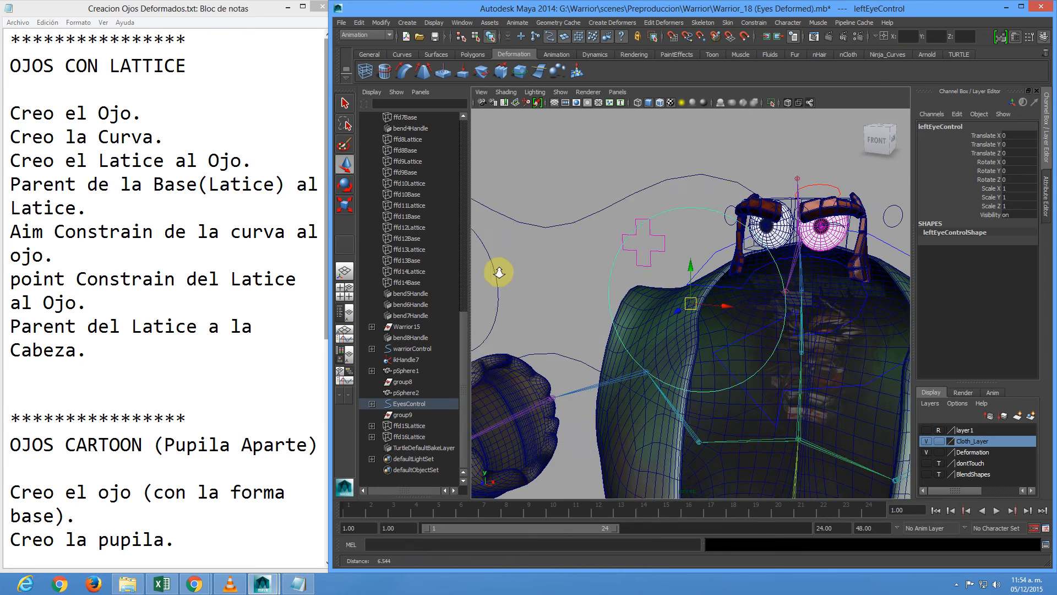
click(751, 229)
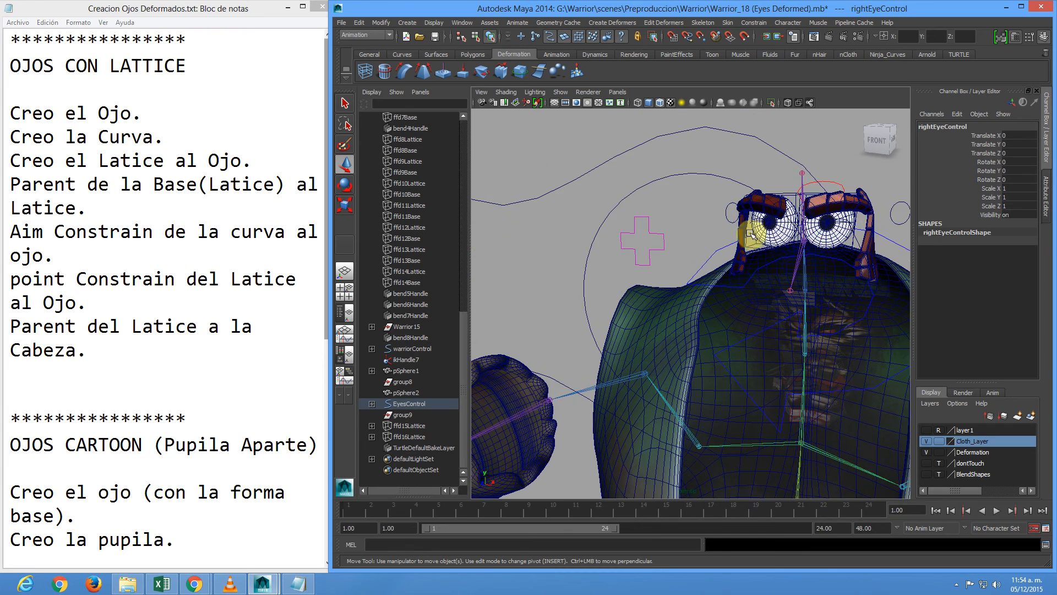
click(758, 229)
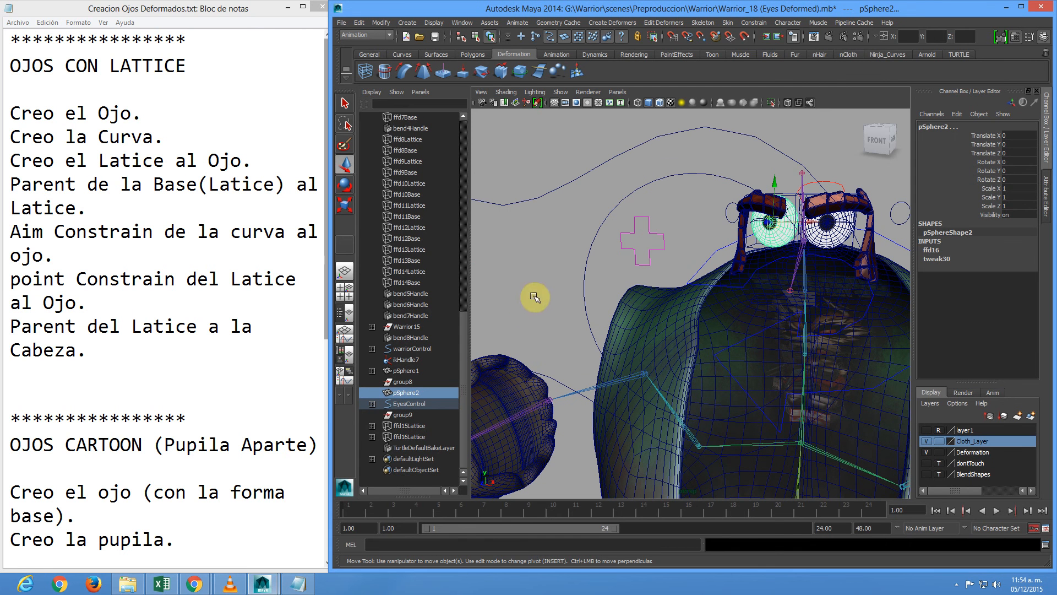
click(754, 22)
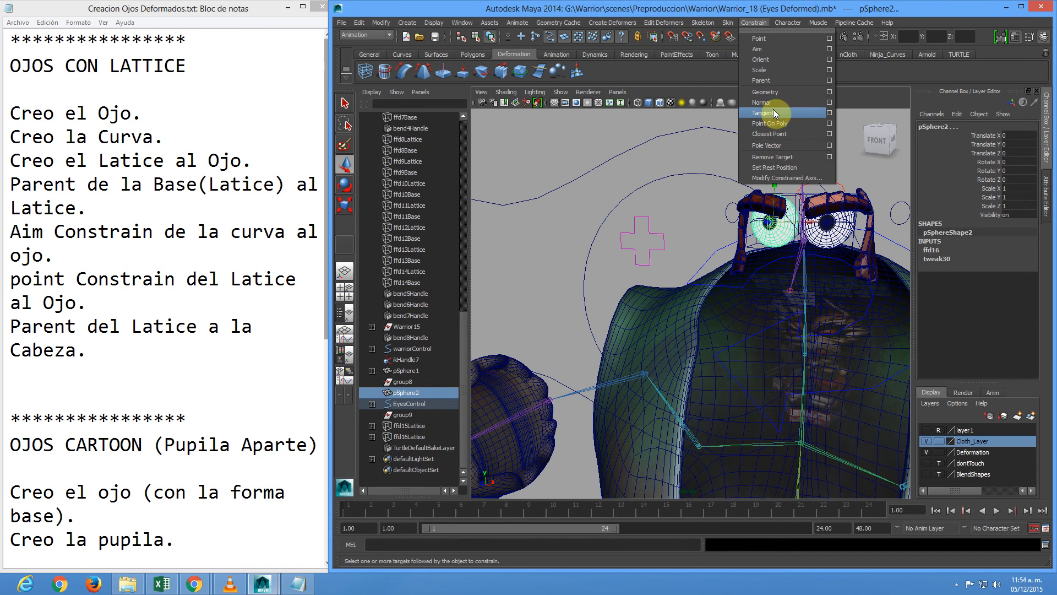
click(775, 51)
- Try moving EyesControl with layer1 shown to test both eyes, undo the moves and hide layer1 again
alt+drag(672, 248, 760, 212)
key(ctrl+z)
click(928, 430)
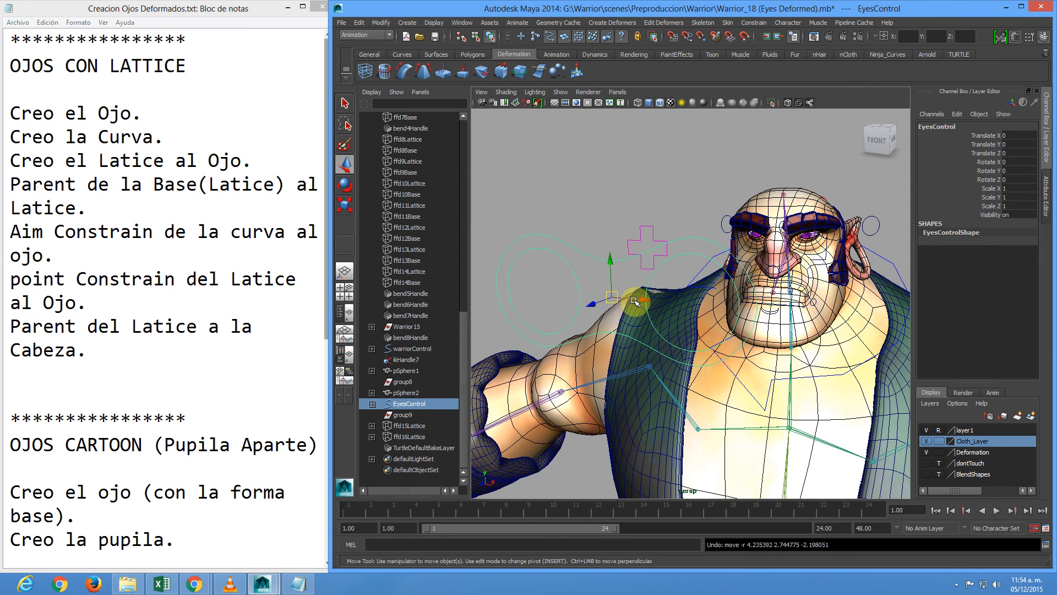
drag(616, 300, 596, 279)
key(ctrl+z)
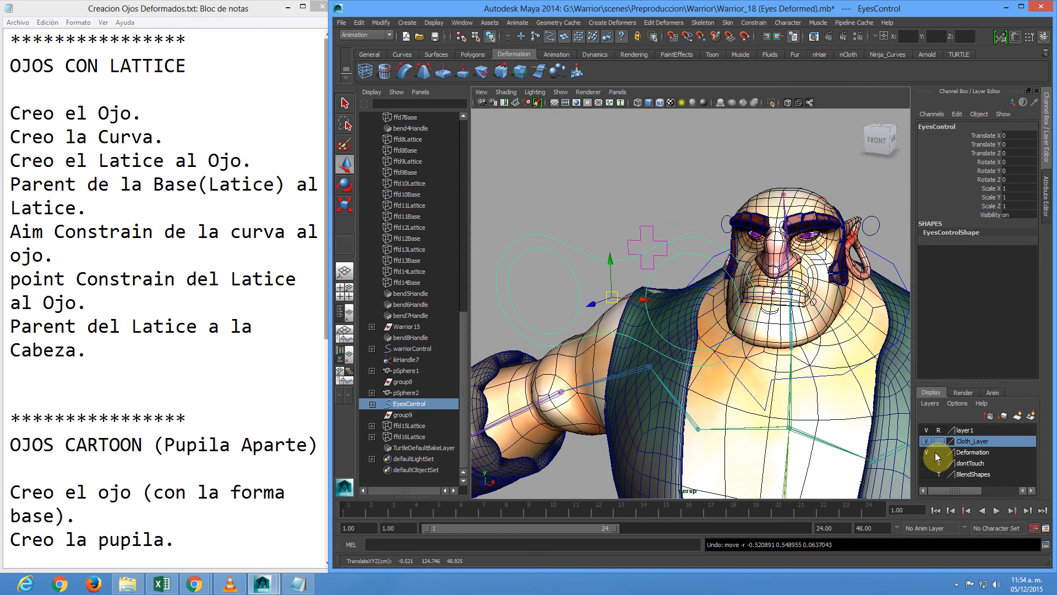
click(926, 430)
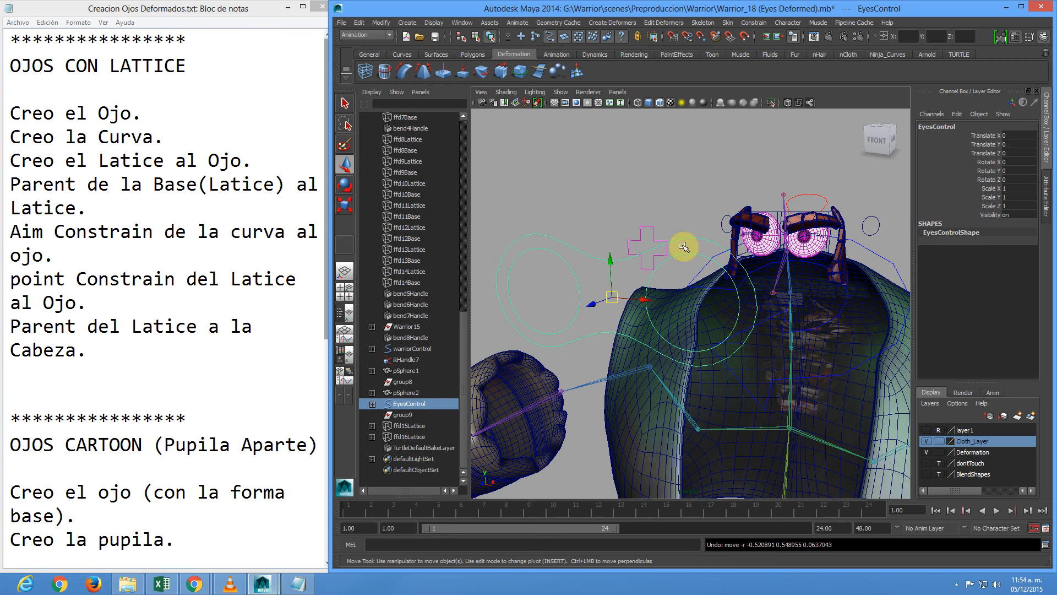
- Apply a Point constraint from ffd16Lattice to the right eyeball pSphere2 with Maintain offset enabled
click(776, 218)
click(781, 215)
key(f)
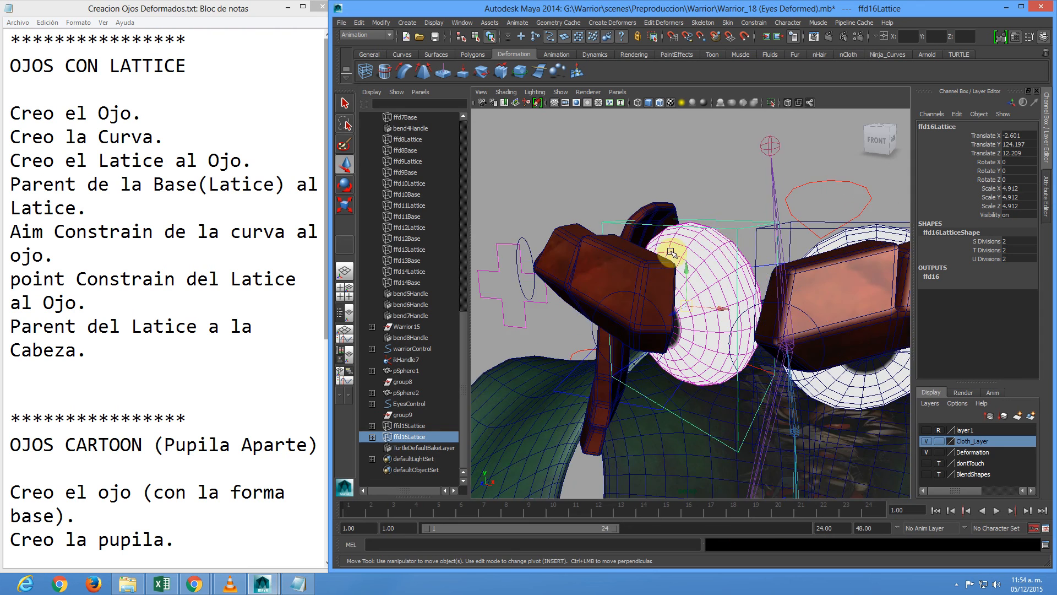
mouse_move(734, 236)
alt+mouse_down()
mouse_move(732, 250)
mouse_move(699, 255)
mouse_move(717, 257)
mouse_move(735, 220)
alt+mouse_up()
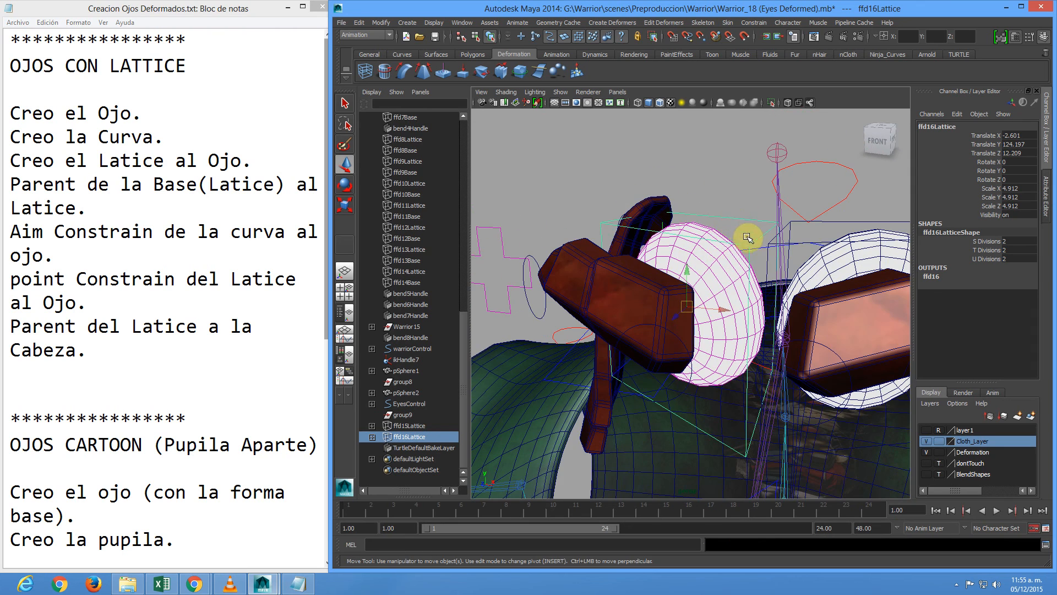
click(741, 230)
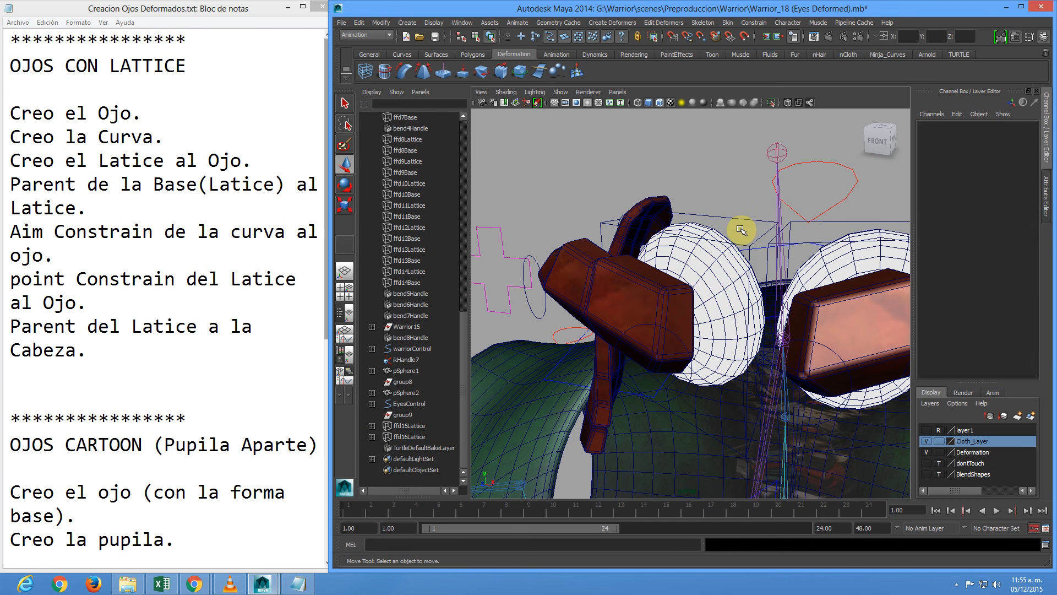
click(719, 266)
shift+click(719, 257)
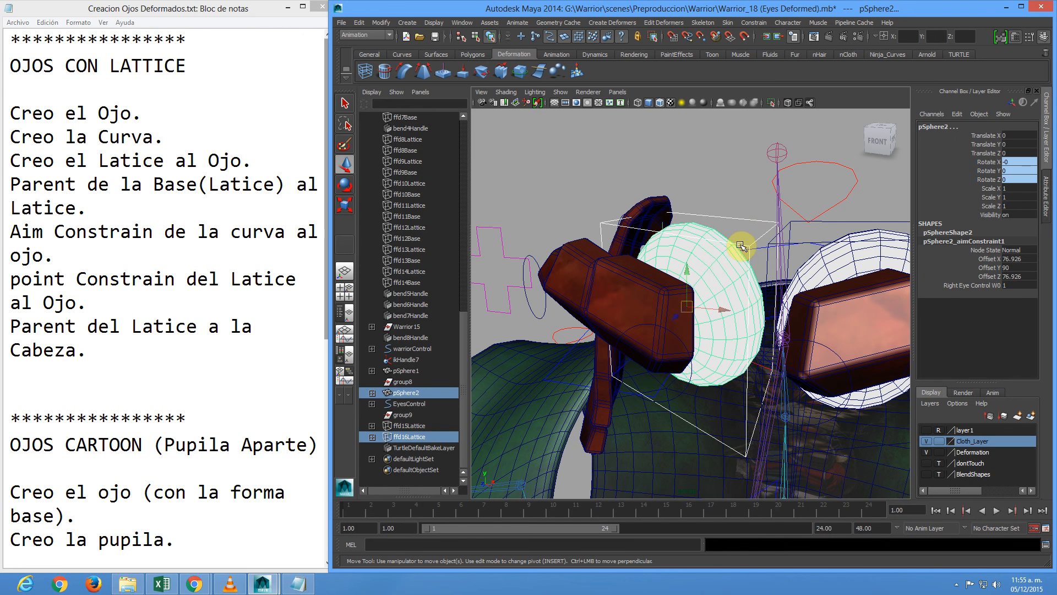
click(755, 23)
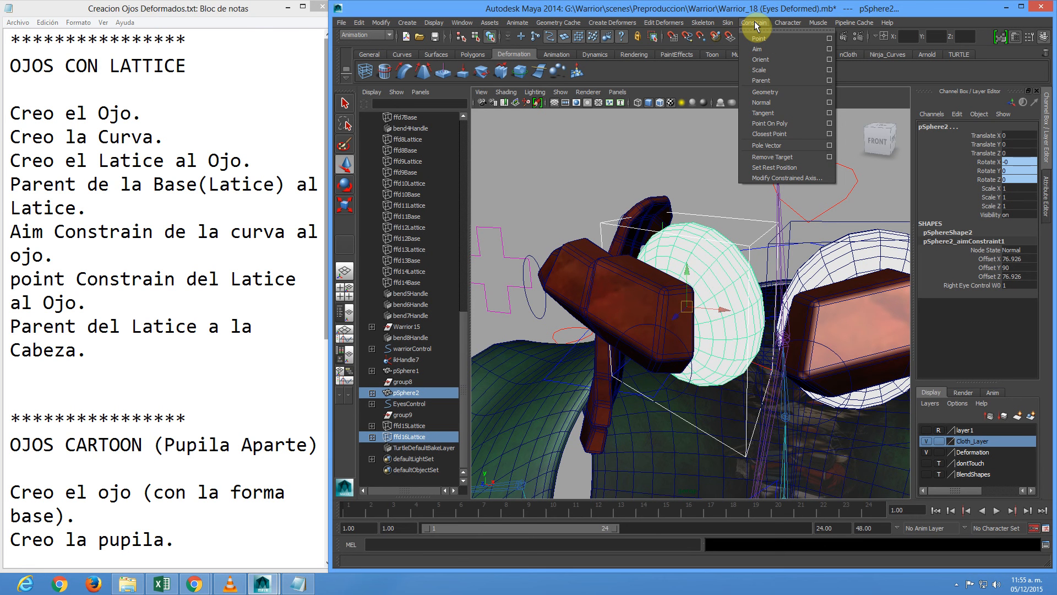
click(828, 38)
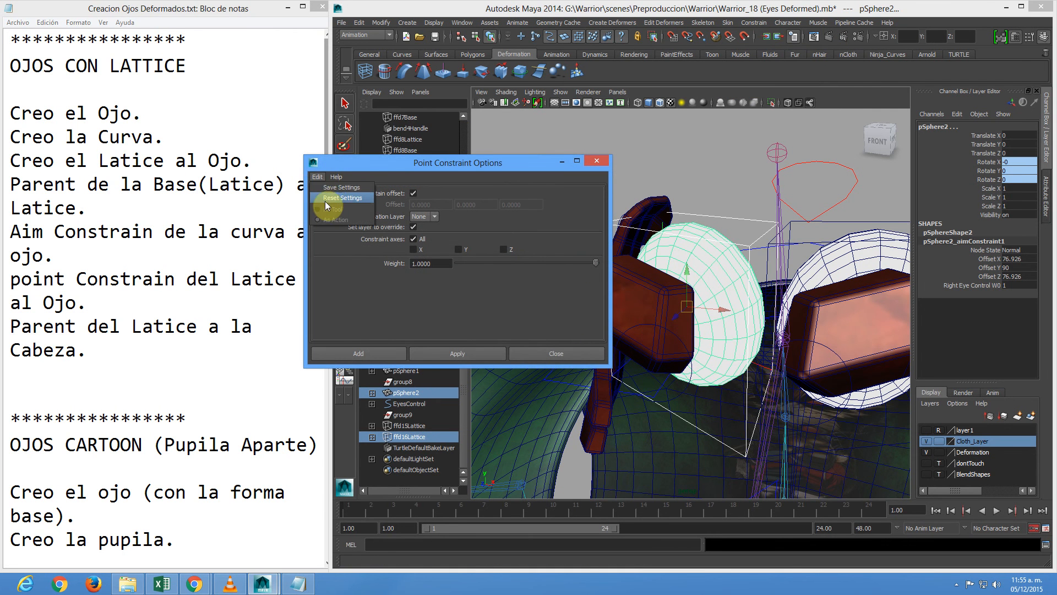
click(414, 193)
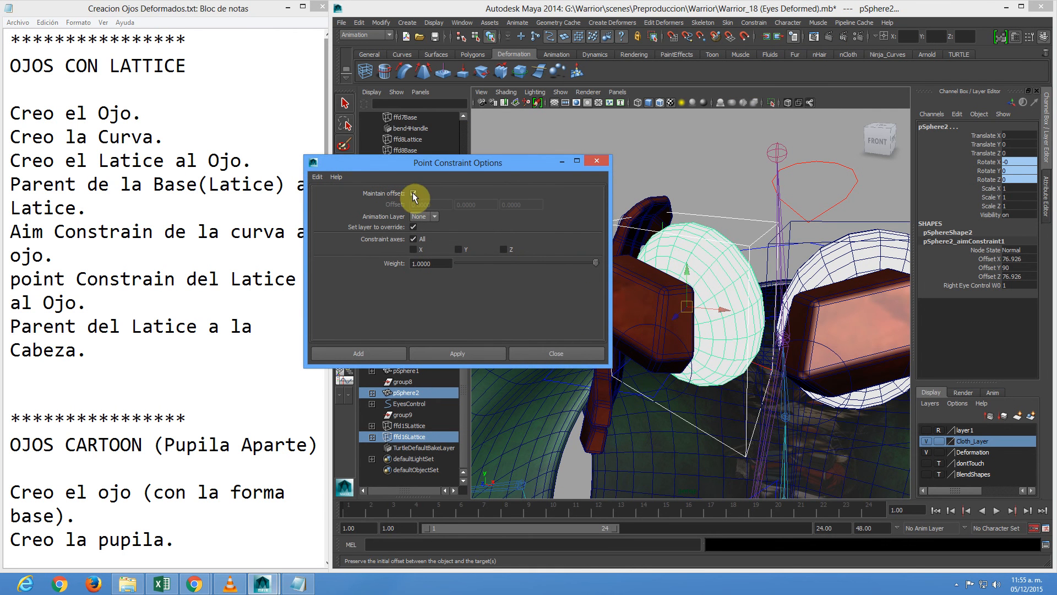
click(396, 353)
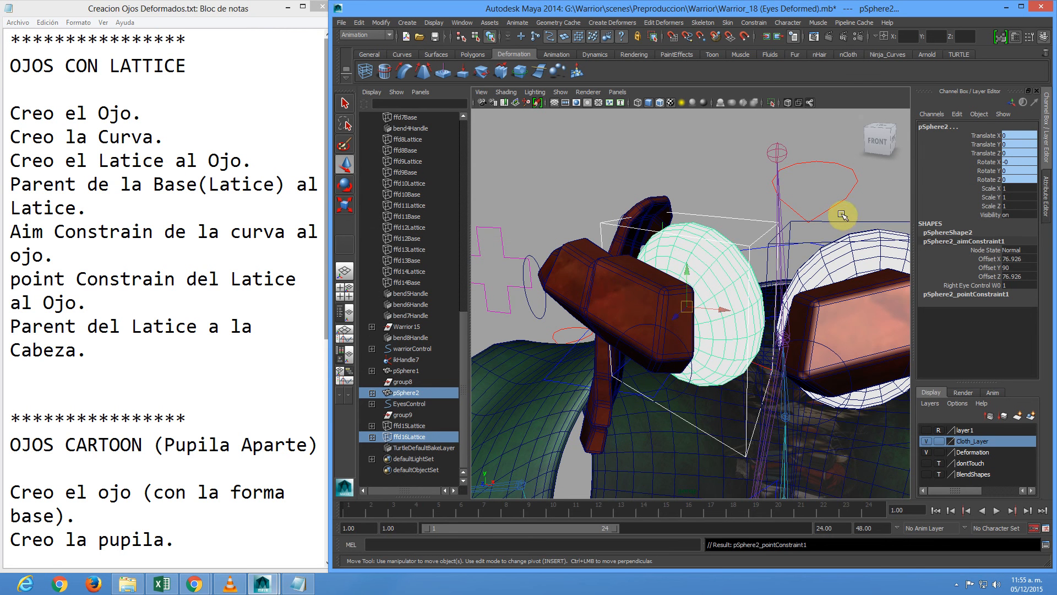
- Apply the same Point constraint from ffd15Lattice to the left eyeball pSphere1
click(840, 224)
shift+click(846, 265)
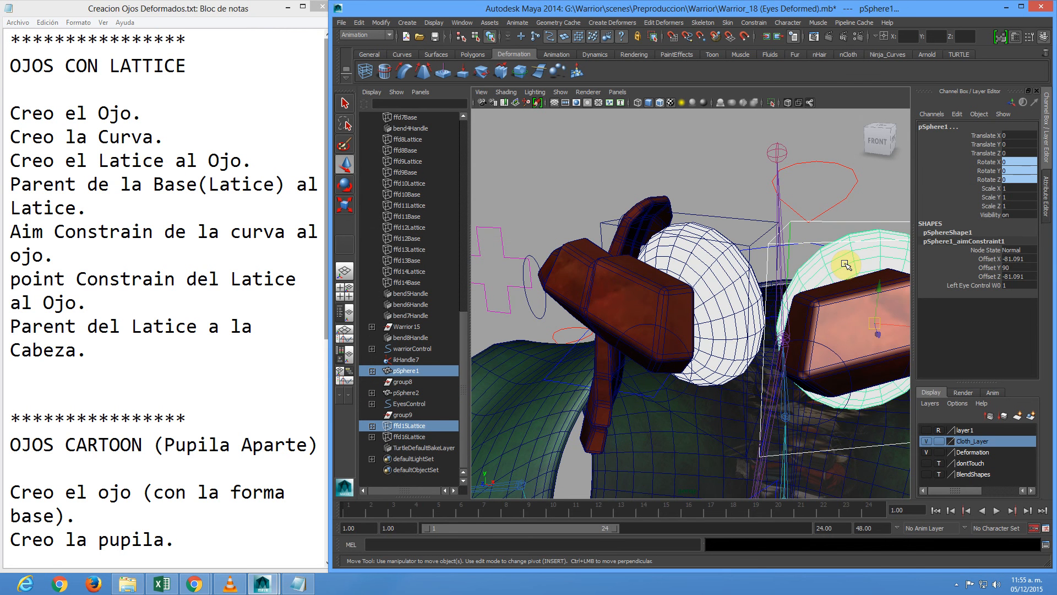
key(g)
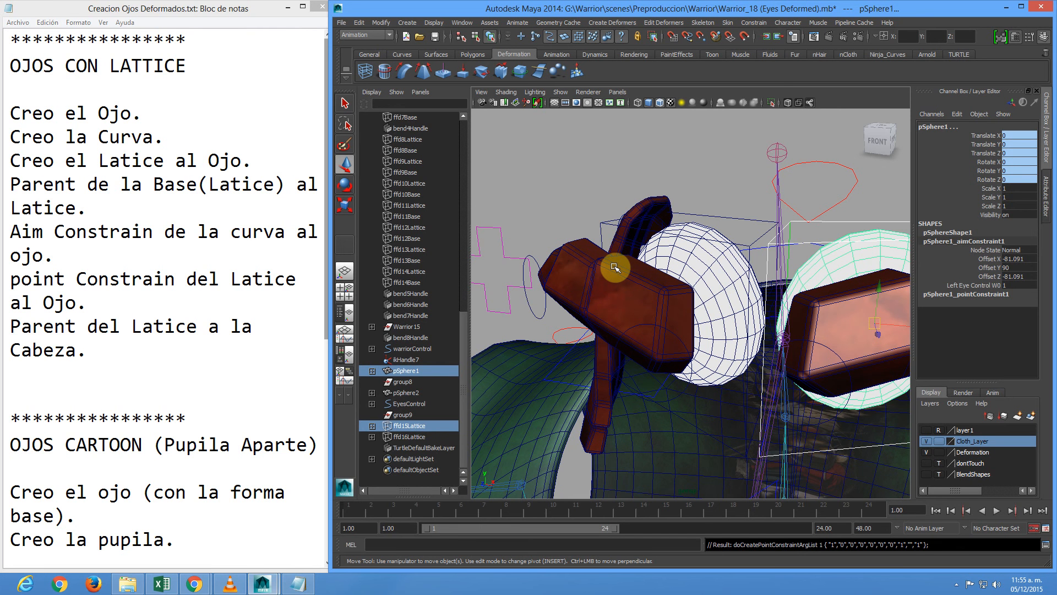
key(ctrl+z)
key(shift+z)
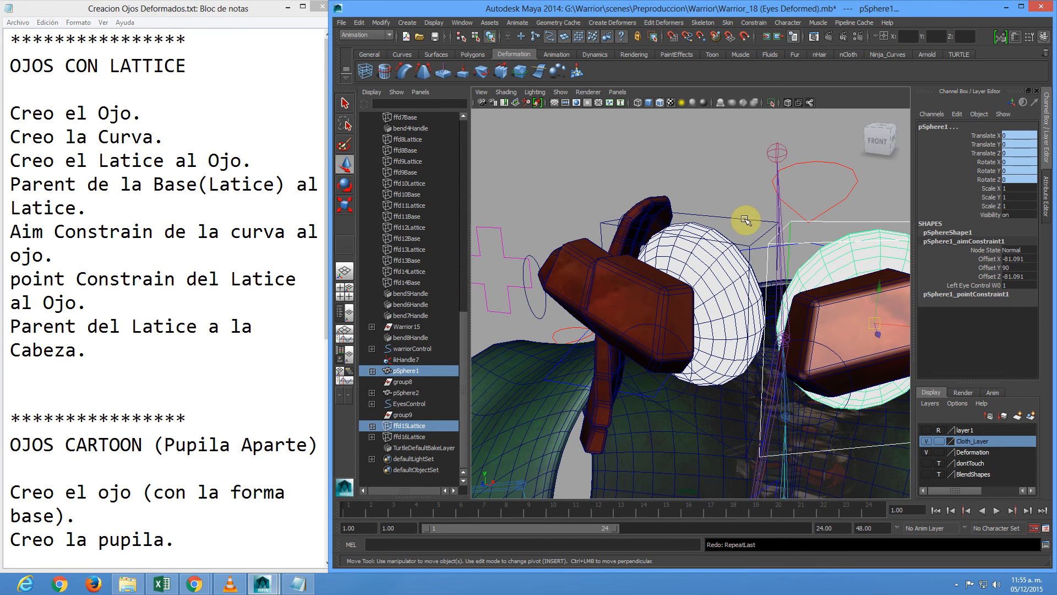
- Parent the two eye lattices, ffd16Lattice and ffd15Lattice, under the head joint
click(753, 231)
shift+click(837, 224)
alt+drag(815, 308, 758, 321)
alt+middle_drag(758, 321, 643, 286)
alt+drag(715, 296, 706, 334)
alt+right_drag(706, 335, 919, 432)
alt+middle_drag(645, 259, 762, 342)
alt+drag(694, 327, 691, 319)
alt+middle_drag(691, 319, 663, 315)
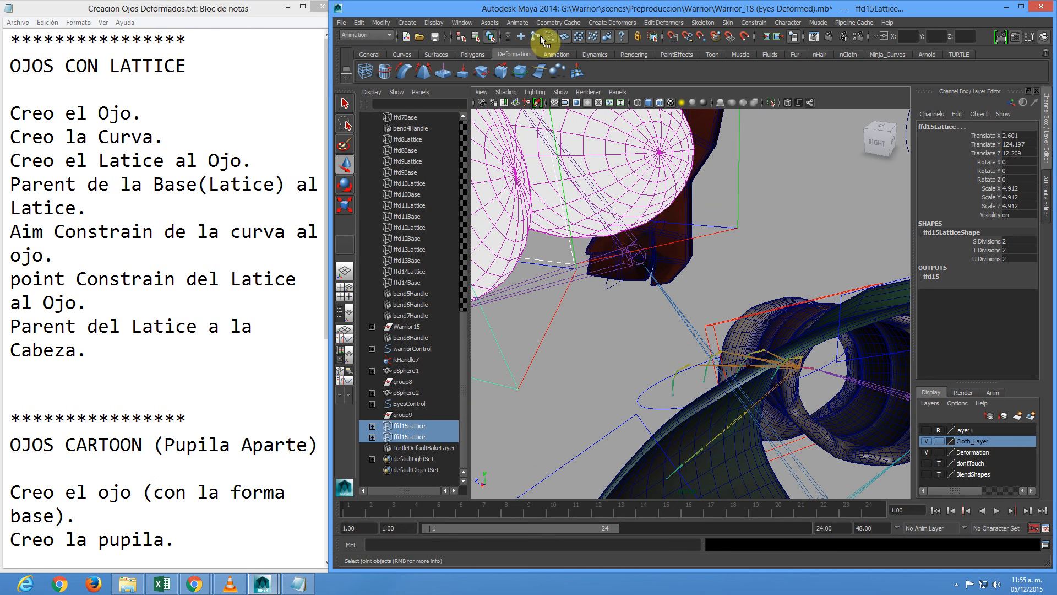
alt+drag(599, 252, 738, 295)
click(706, 441)
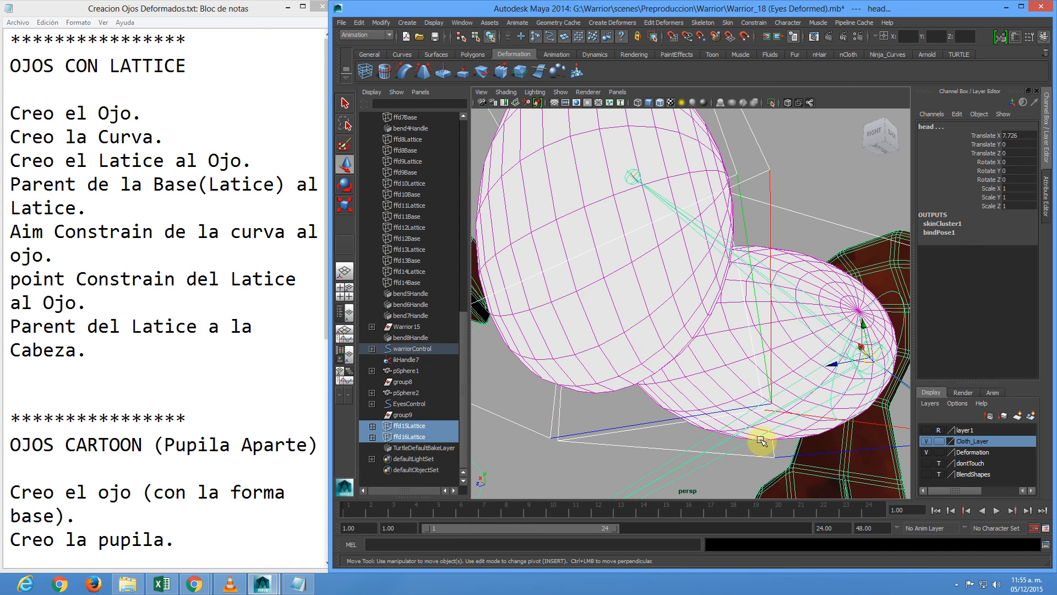
key(p)
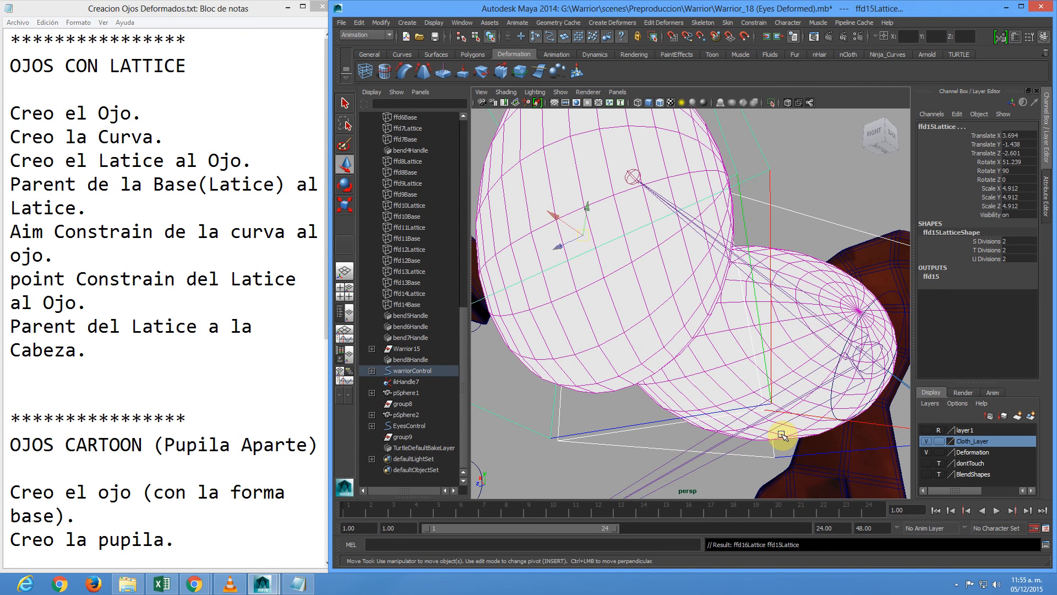
- Show layer1 and maximize the modelling window with the EyesControl curve selected
alt+right_drag(815, 394, 550, 297)
alt+drag(550, 297, 811, 326)
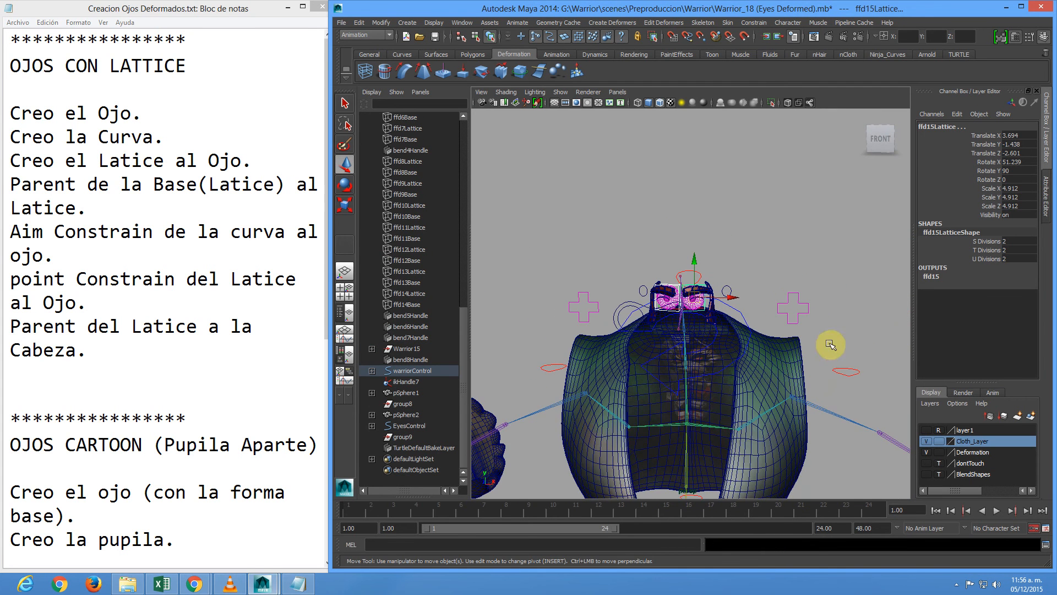
click(926, 430)
mouse_move(613, 307)
alt+mouse_down()
mouse_move(590, 307)
mouse_move(550, 278)
alt+mouse_up()
click(554, 295)
alt+right_drag(547, 241, 596, 312)
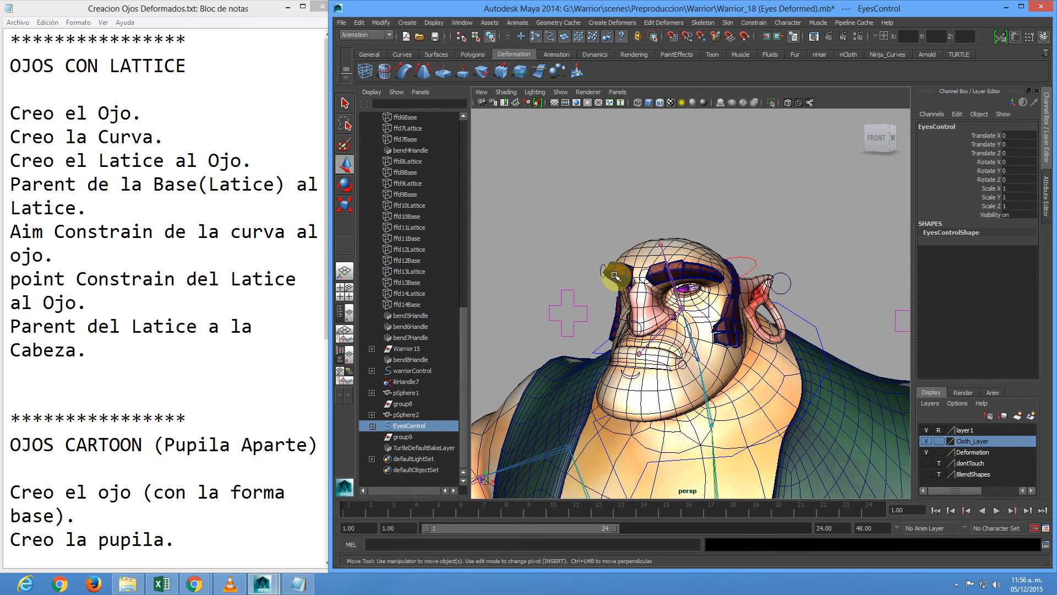
click(1022, 6)
- Move EyesControl around in front of the face to test the gaze of both eyes, and undo the move
alt+middle_drag(393, 295, 606, 247)
alt+right_drag(611, 268, 584, 273)
alt+drag(575, 285, 603, 280)
drag(562, 186, 722, 134)
drag(501, 321, 607, 140)
key(ctrl+z)
- Rotate neckOrientControl to test whether the eyes follow the head, undo the rotation and reselect EyesControl
mouse_move(838, 488)
alt+right_down()
mouse_move(672, 360)
mouse_move(754, 439)
mouse_move(851, 500)
alt+right_up()
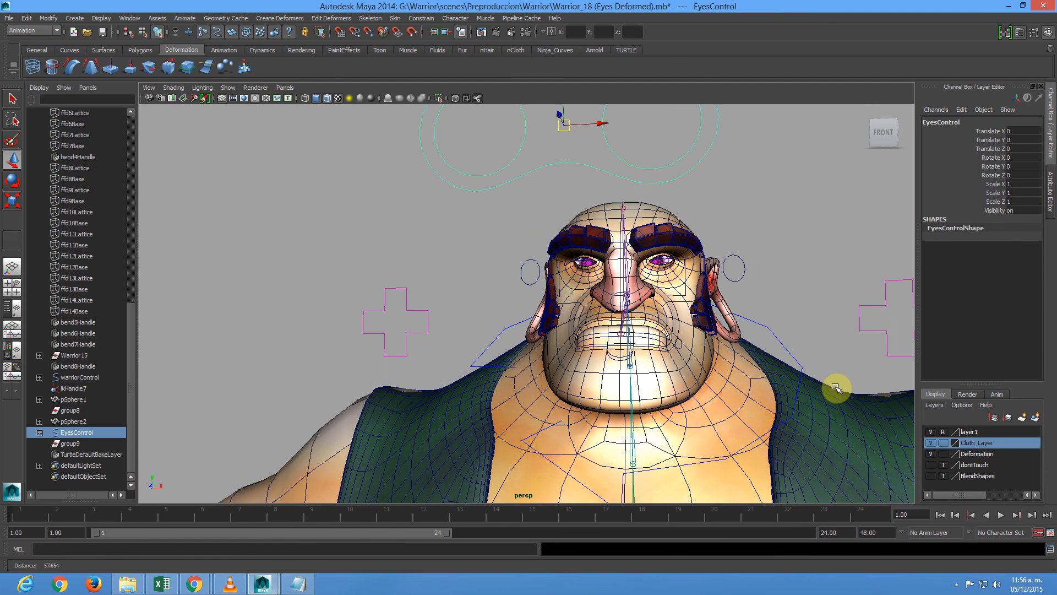
click(775, 339)
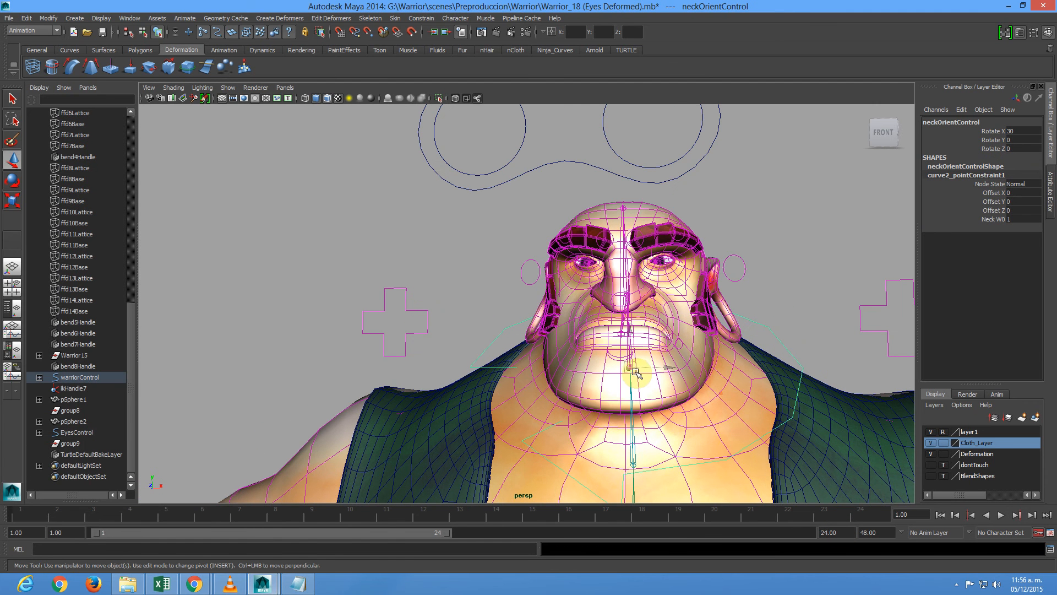
key(e)
drag(654, 393, 631, 401)
key(ctrl+z)
drag(552, 156, 548, 183)
- Examine the warrior's eyes and eyelids close up from several angles
alt+right_drag(712, 212, 460, 171)
alt+middle_drag(786, 342, 766, 240)
click(998, 588)
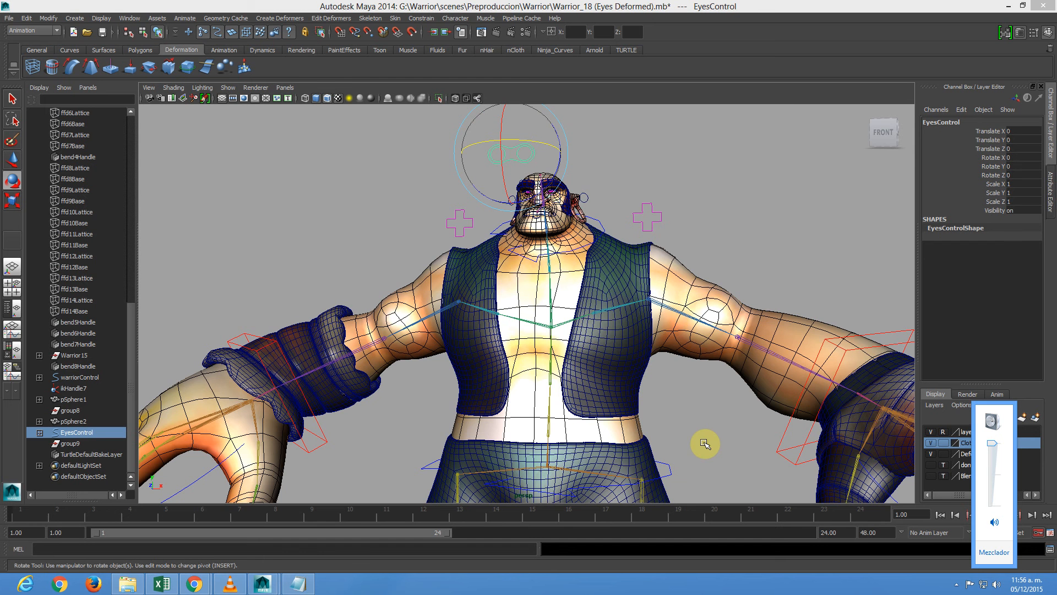
mouse_move(991, 446)
mouse_down()
mouse_move(996, 457)
mouse_move(993, 444)
mouse_up()
alt+right_drag(557, 271, 595, 279)
alt+drag(595, 279, 544, 266)
alt+middle_drag(608, 215, 598, 382)
alt+right_drag(588, 384, 620, 382)
alt+drag(567, 281, 609, 264)
alt+middle_drag(595, 327, 586, 463)
alt+drag(568, 345, 564, 338)
scroll(564, 337, down, 1)
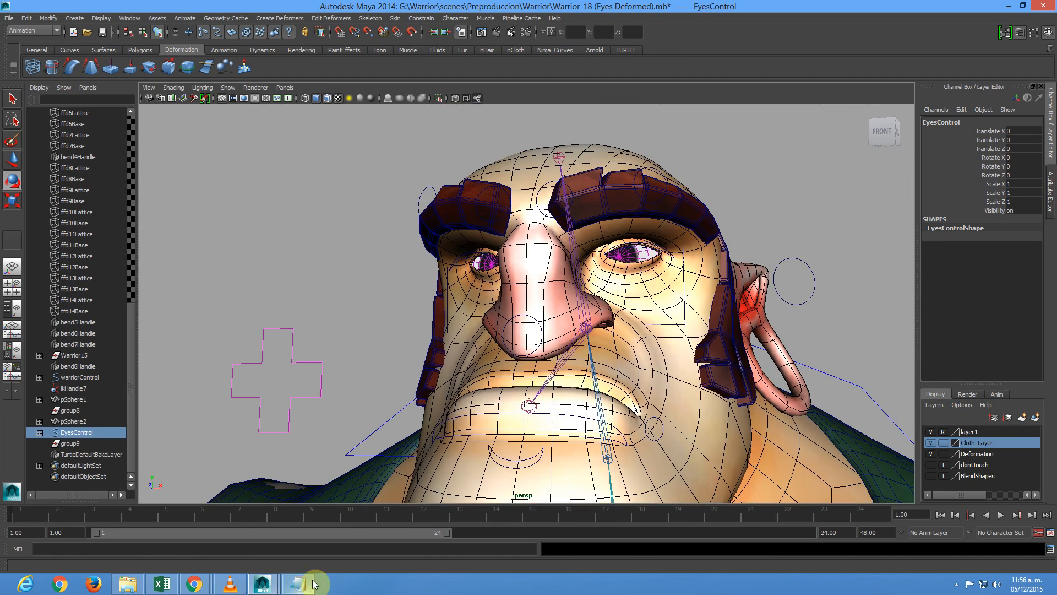
alt+right_drag(425, 217, 522, 300)
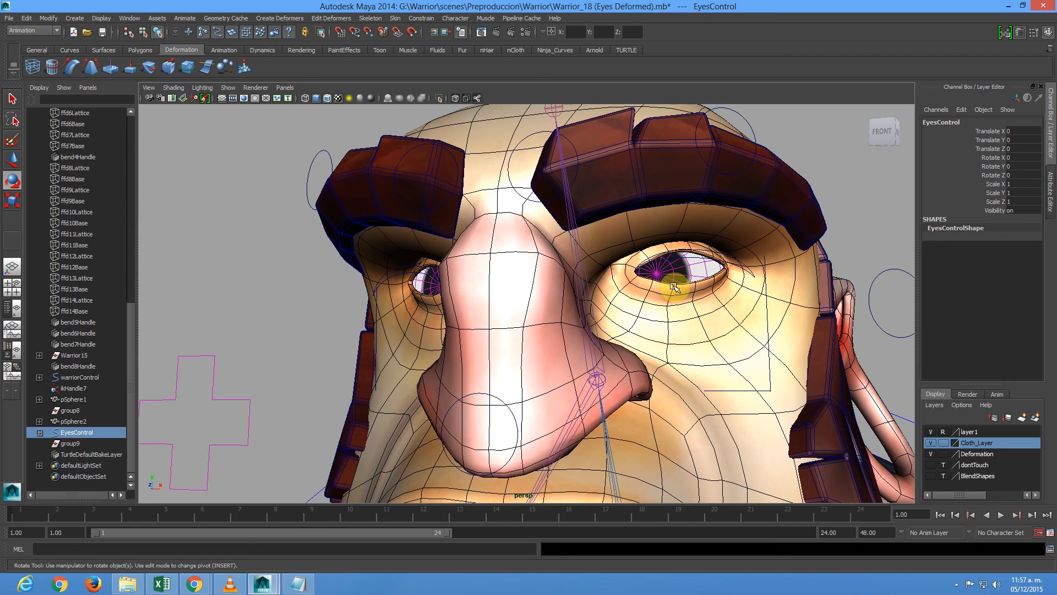
- Move the whole character with warriorControl to test how the eyes and EyesControl respond, and undo the move
scroll(547, 303, down, 7)
scroll(618, 330, down, 8)
alt+drag(637, 342, 575, 339)
alt+middle_drag(575, 339, 583, 275)
click(524, 460)
alt+drag(507, 358, 460, 240)
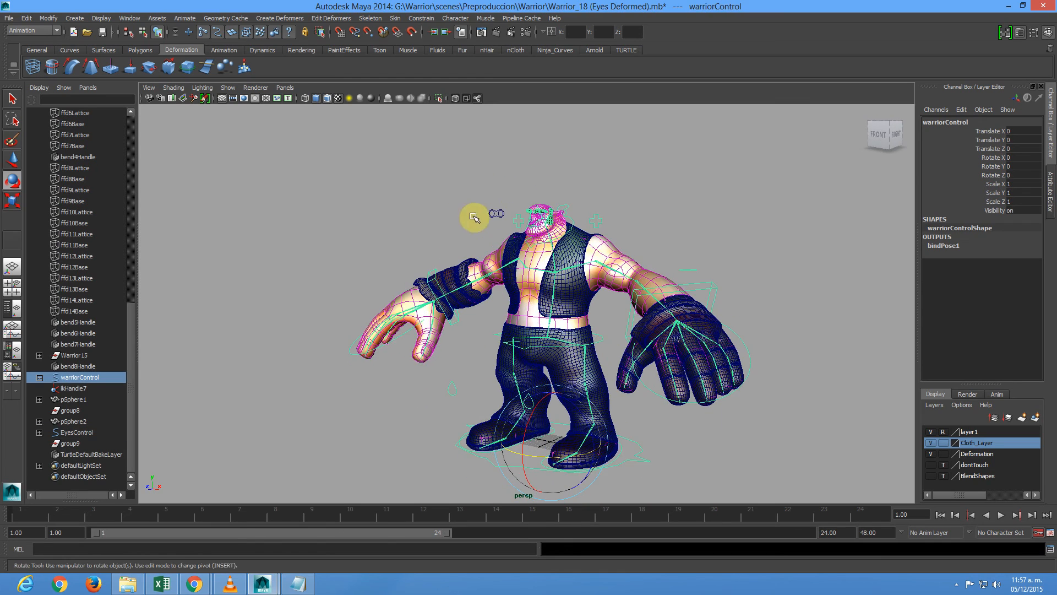
alt+right_drag(517, 323, 695, 435)
alt+drag(628, 292, 663, 259)
alt+middle_drag(639, 360, 604, 514)
alt+drag(623, 370, 624, 371)
alt+right_drag(624, 371, 632, 316)
key(w)
middle_drag(552, 378, 594, 304)
alt+drag(593, 304, 481, 329)
middle_drag(480, 329, 531, 308)
key(ctrl+z)
- Select the EyesControl curve in front of the warrior's face, with the base control at the feet in view
click(747, 218)
alt+drag(435, 217, 600, 460)
click(454, 241)
alt+middle_drag(627, 479, 655, 340)
alt+right_drag(656, 340, 506, 387)
alt+middle_drag(554, 248, 530, 364)
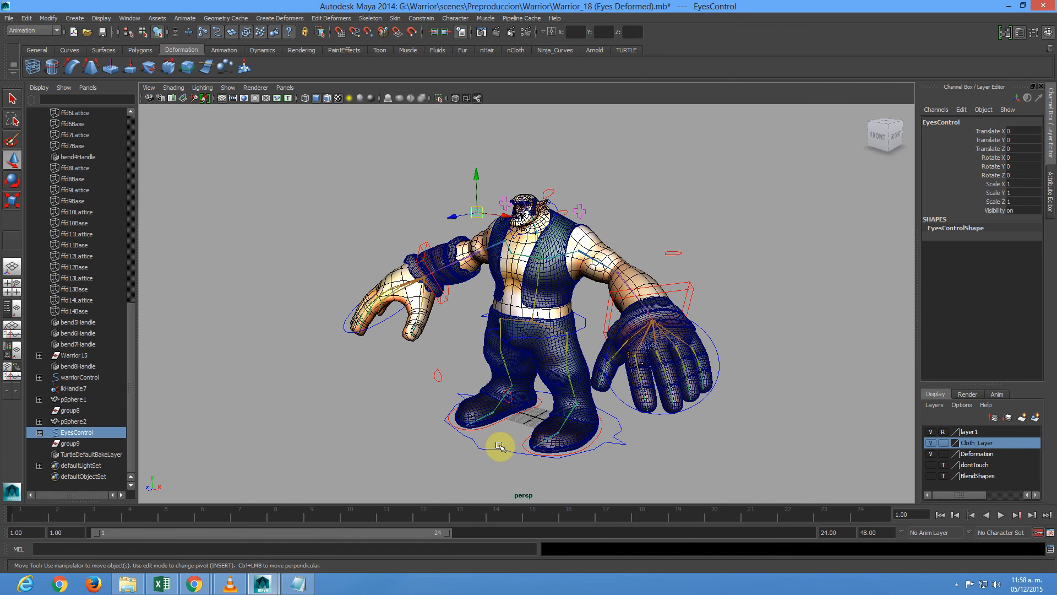